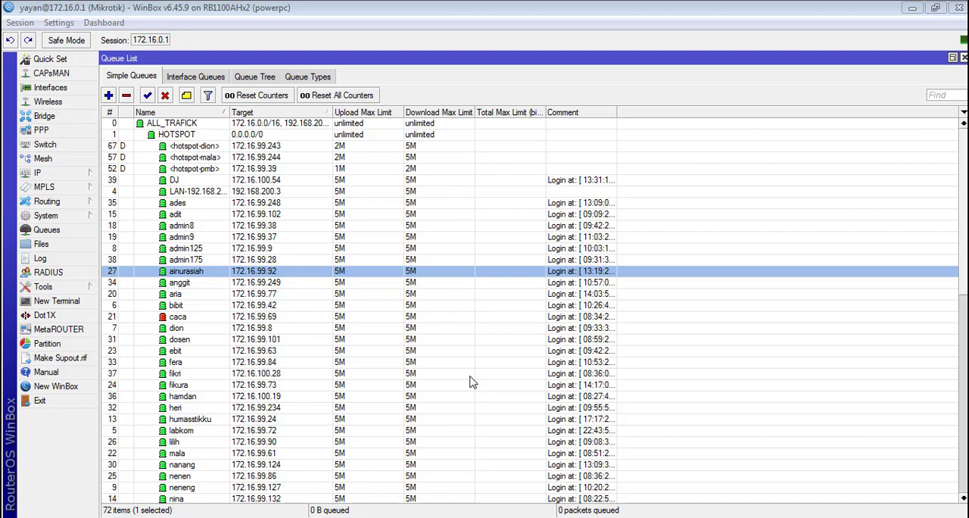
Step: Switch to Notepad and write the times 08:00 and 16:00 on two separate lines
{"action": "left_click", "coordinate": [552, 516]}
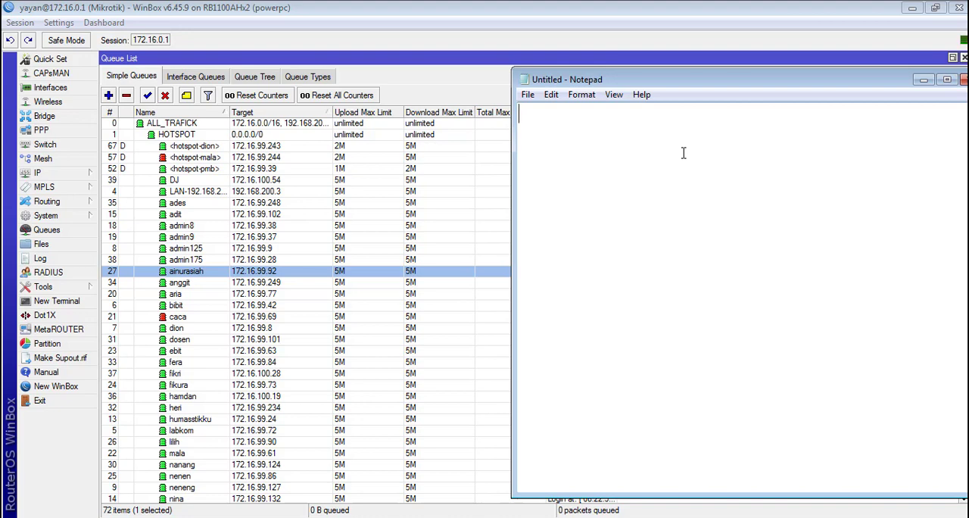
{"action": "left_click", "coordinate": [88, 174]}
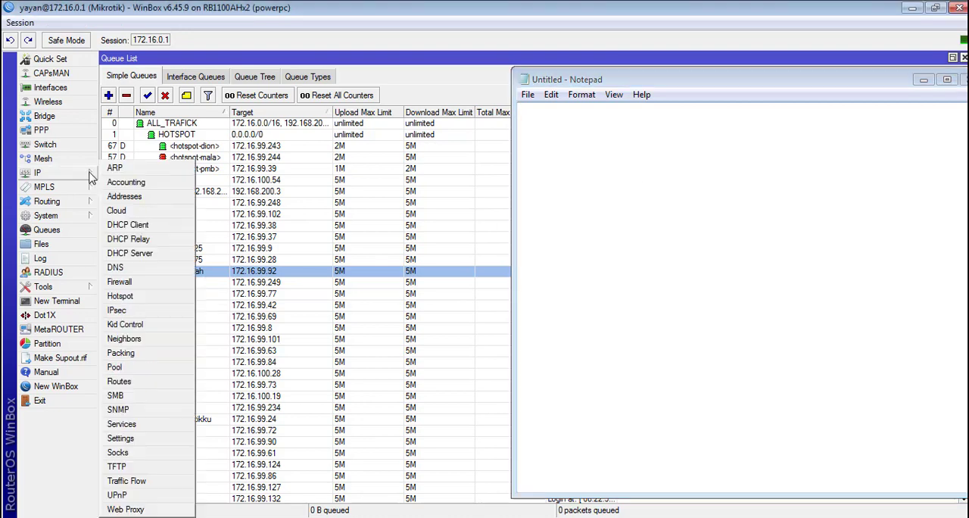
{"action": "left_click", "coordinate": [155, 297]}
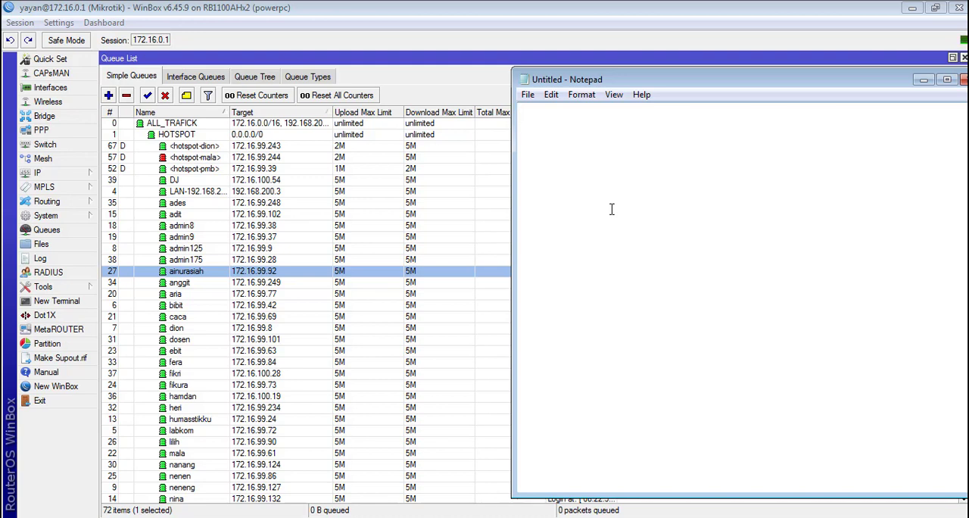
{"action": "type", "text": "08:00 "}
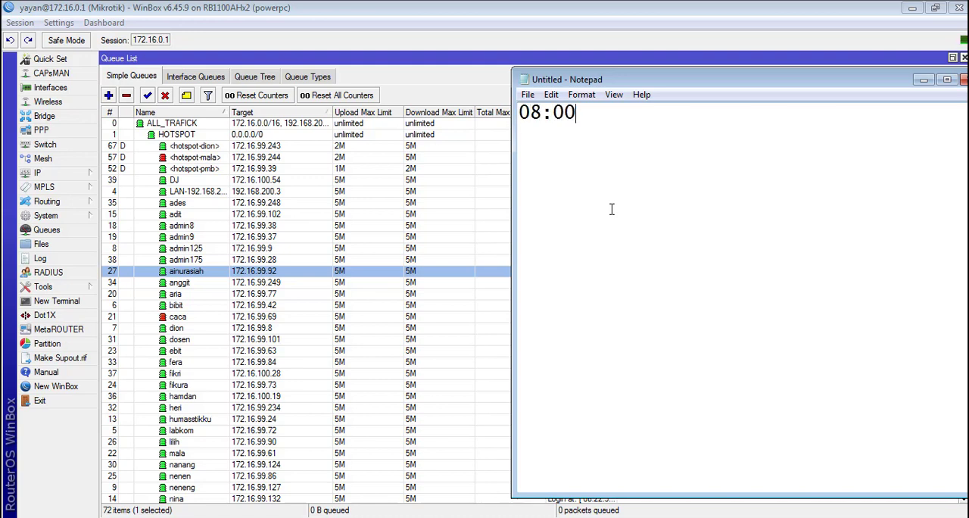
{"action": "type", "text": "16:00"}
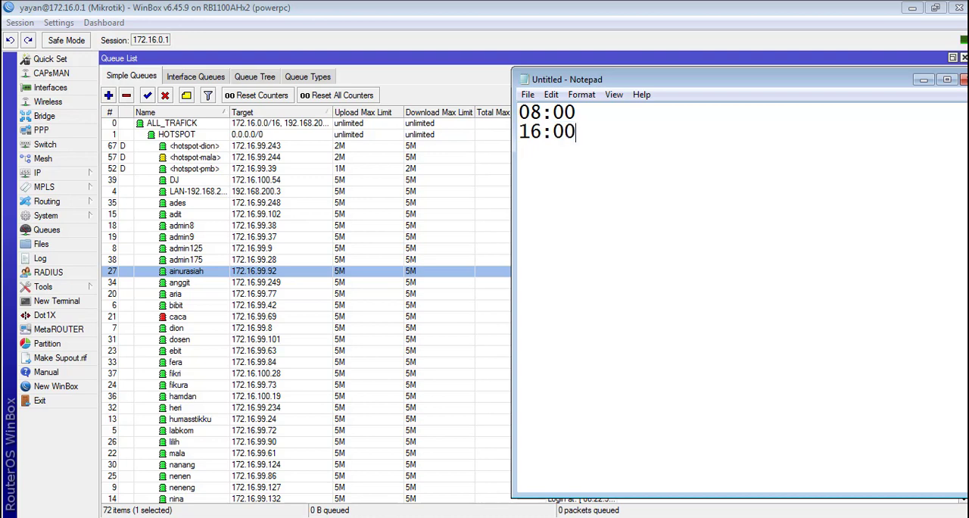
Step: Add the times 12:00 and 01:00 on separate lines below a blank line
{"action": "key", "text": "Return"}
{"action": "key", "text": "Return"}
{"action": "type", "text": "12:00"}
{"action": "key", "text": "Return"}
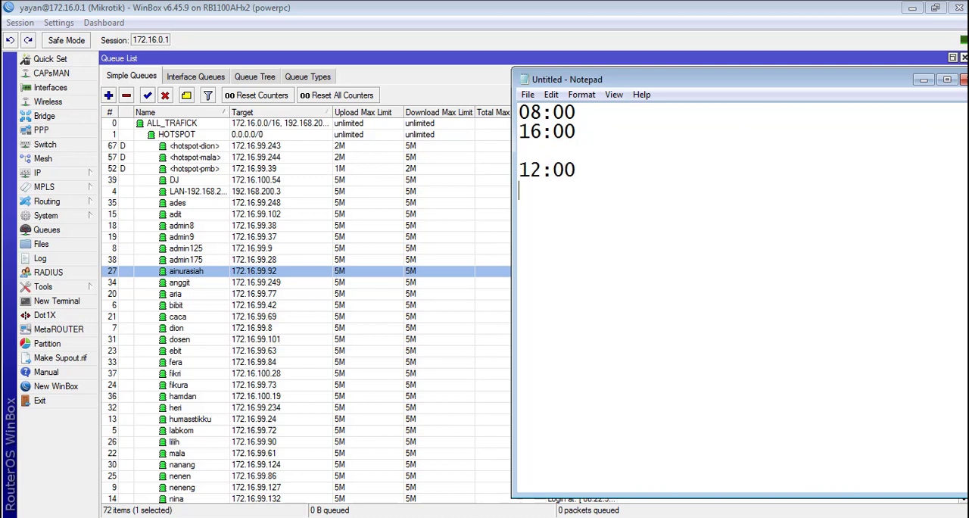
{"action": "type", "text": "1"}
{"action": "key", "text": "BackSpace"}
{"action": "type", "text": "01:00"}
{"action": "key", "text": "Up"}
{"action": "key", "text": "Up"}
{"action": "key", "text": "Up"}
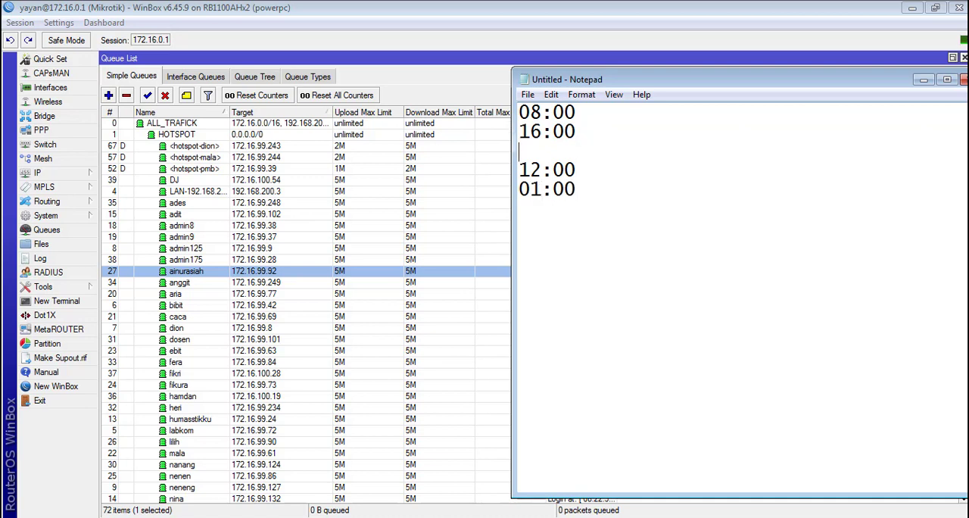
{"action": "key", "text": "Up"}
{"action": "key", "text": "Down"}
{"action": "key", "text": "Left"}
{"action": "key", "text": "shift+Home"}
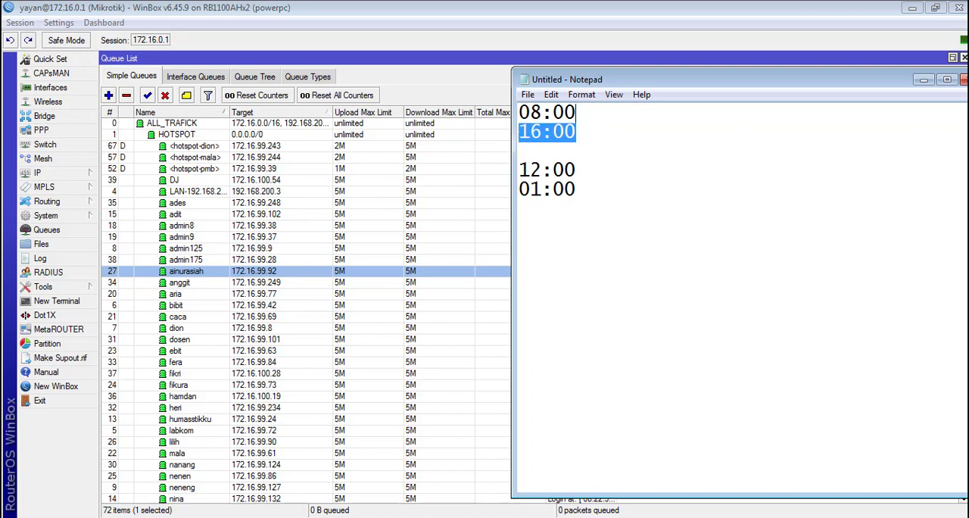
{"action": "key", "text": "shift+Left"}
{"action": "key", "text": "shift+Left"}
{"action": "key", "text": "shift+Left"}
{"action": "key", "text": "shift+Left"}
{"action": "key", "text": "shift+Left"}
{"action": "key", "text": "shift+Left"}
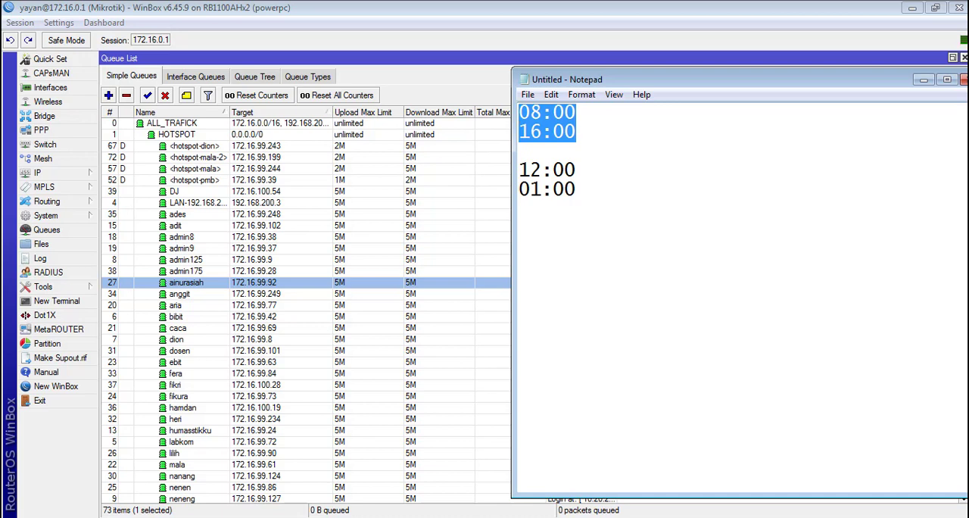
Step: Label the 08:00 line with the text JAM KERJA
{"action": "left_click", "coordinate": [531, 112]}
{"action": "key", "text": "Right"}
{"action": "key", "text": "Right"}
{"action": "key", "text": "Right"}
{"action": "key", "text": "Right"}
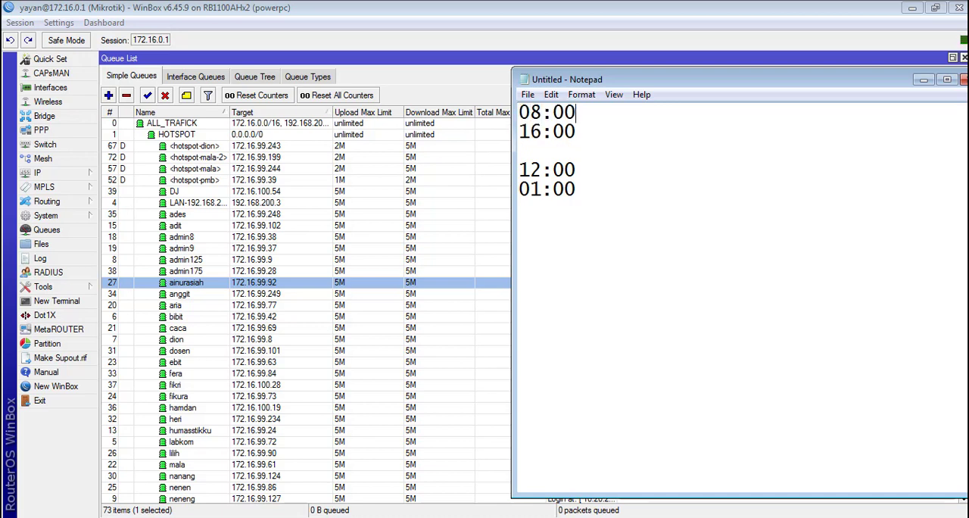
{"action": "type", "text": "JAM KEJ"}
{"action": "key", "text": "BackSpace"}
{"action": "type", "text": "RJA "}
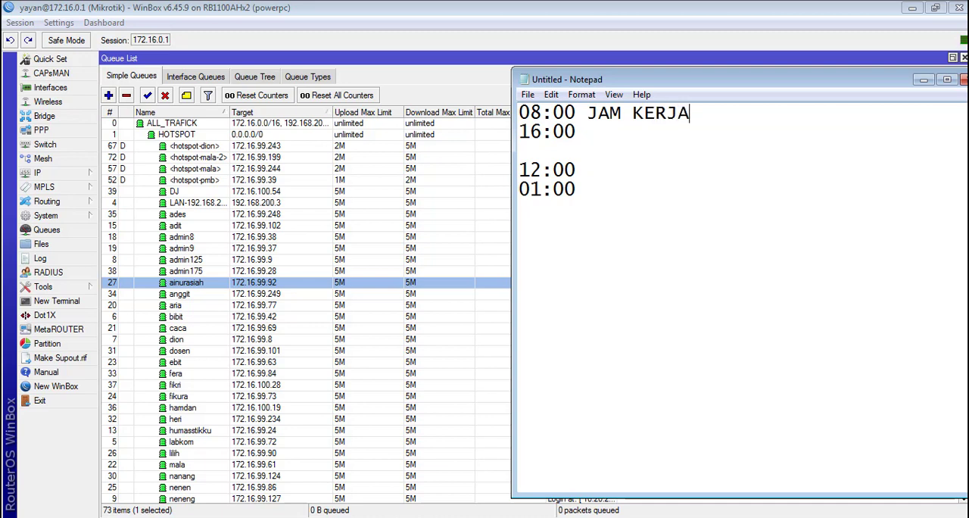
{"action": "type", "text": "UP 2M DOWN"}
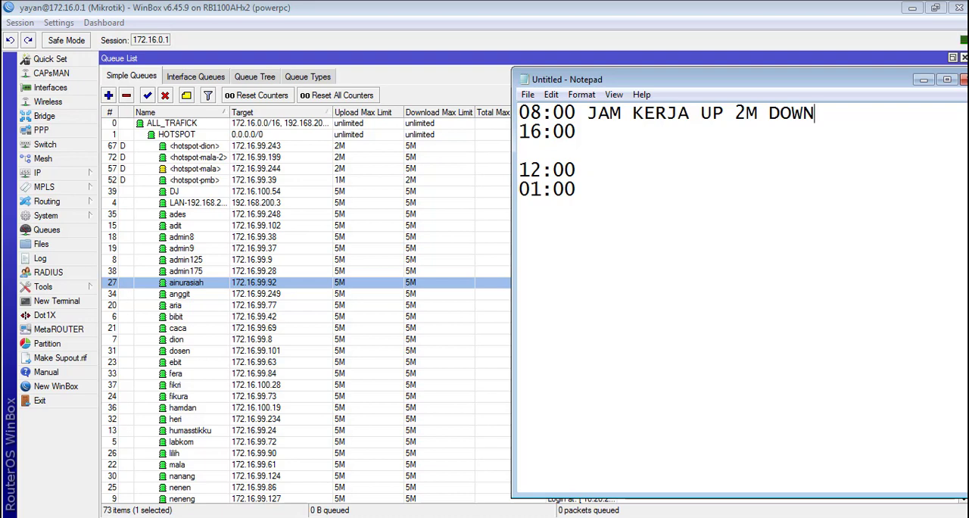
Step: Append the bandwidth note UP 2M DOWN 5M to the JAM KERJA line
{"action": "type", "text": "5"}
{"action": "key", "text": "BackSpace"}
{"action": "type", "text": "5M"}
Step: Label the 12:00 line with the text DILUAR JAM KERJA
{"action": "key", "text": "Down"}
{"action": "key", "text": "Down"}
{"action": "key", "text": "Down"}
{"action": "key", "text": "Right"}
{"action": "key", "text": "Right"}
{"action": "key", "text": "Right"}
{"action": "key", "text": "Right"}
{"action": "key", "text": "Right"}
{"action": "key", "text": "Right"}
{"action": "type", "text": "DILUAR JAM "}
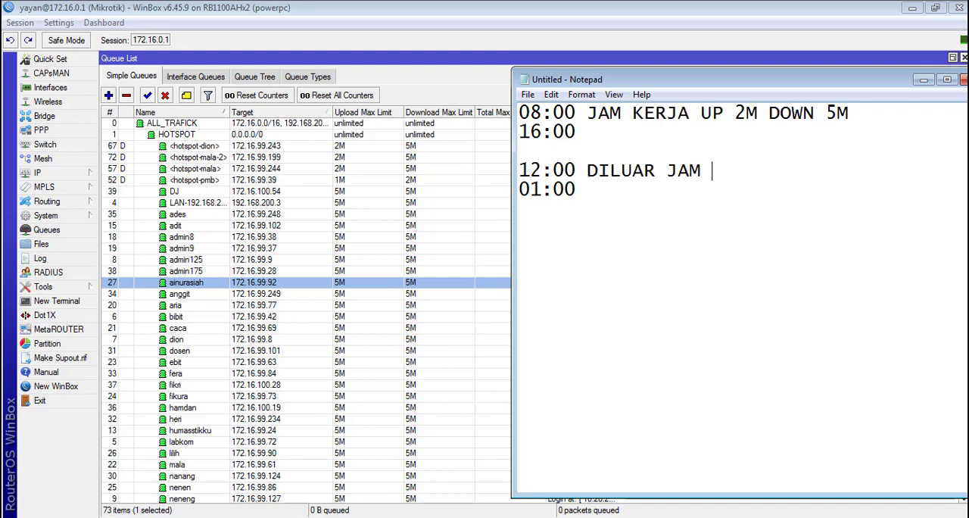
{"action": "type", "text": "KERJA 5M"}
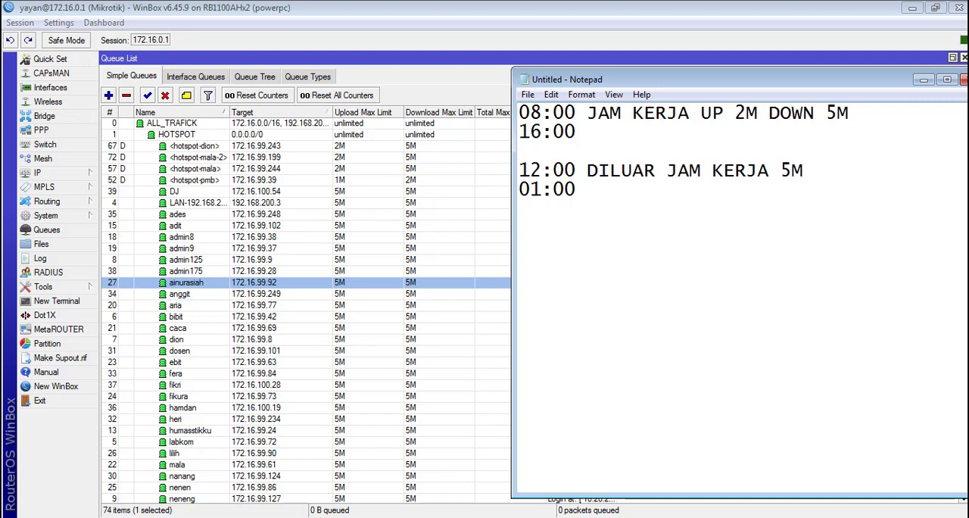
{"action": "type", "text": " UP"}
Step: Append the upload limit UP 5M to the DILUAR JAM KERJA line
{"action": "key", "text": "BackSpace"}
{"action": "key", "text": "BackSpace"}
{"action": "key", "text": "Left"}
{"action": "key", "text": "Left"}
{"action": "key", "text": "Left"}
{"action": "key", "text": "Left"}
{"action": "type", "text": "UO"}
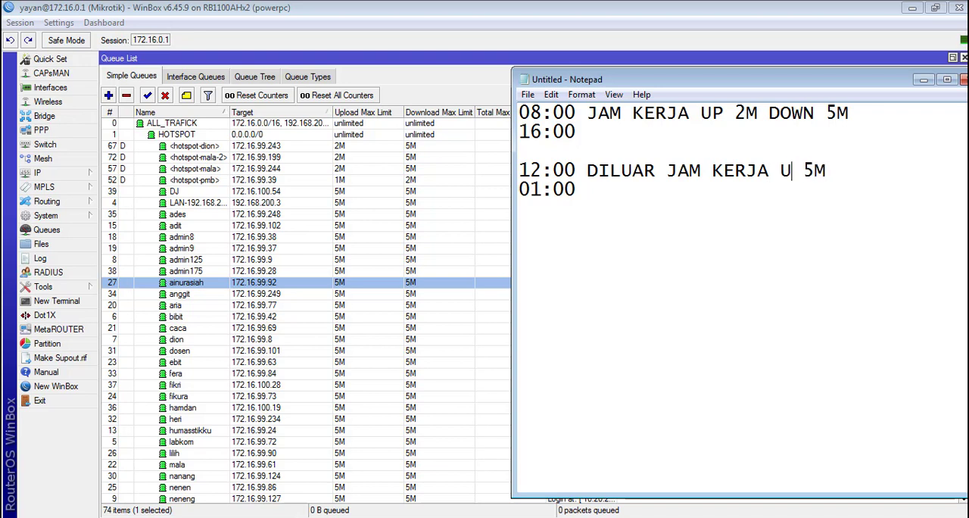
{"action": "key", "text": "BackSpace"}
{"action": "type", "text": "P"}
{"action": "key", "text": "Right"}
{"action": "key", "text": "Right"}
{"action": "key", "text": "Right"}
{"action": "key", "text": "Right"}
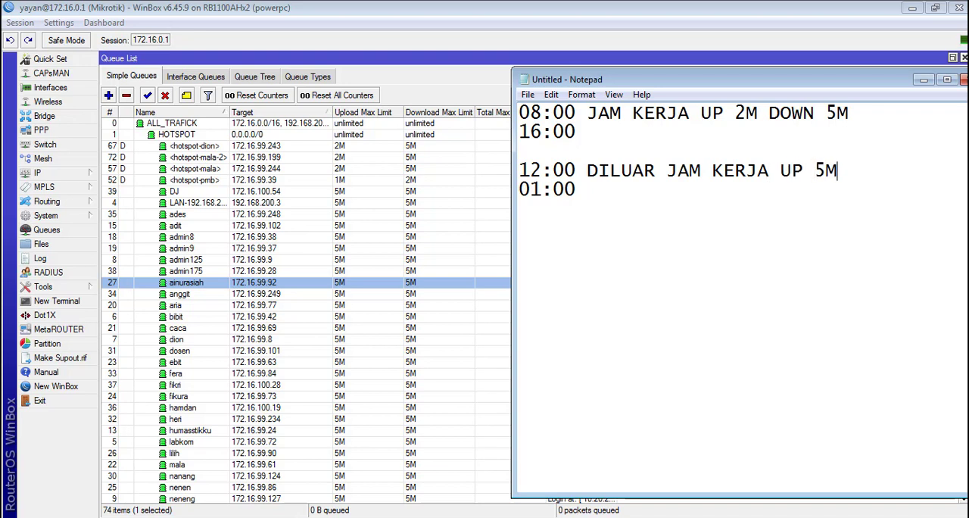
Step: Append the download limit DOWN 10M to the DILUAR JAM KERJA line
{"action": "type", "text": "DOWN 10"}
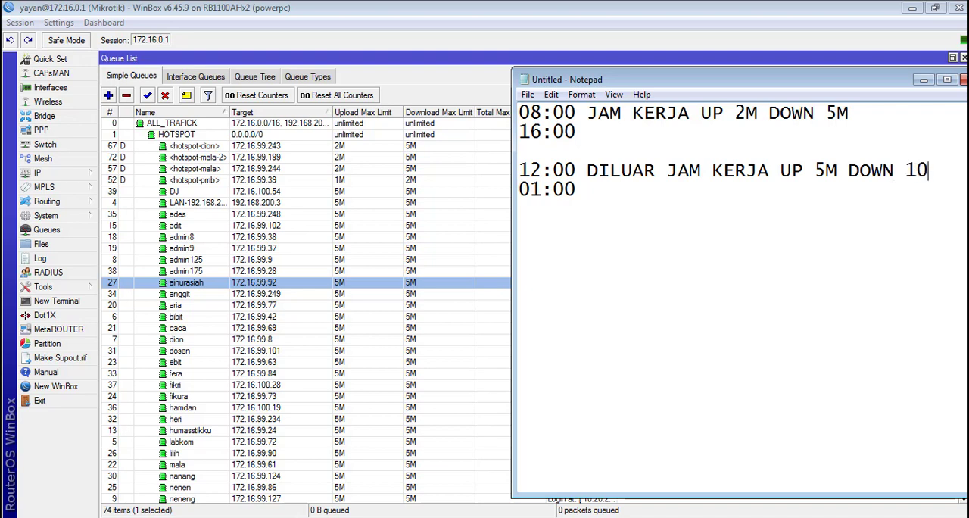
{"action": "type", "text": ",M"}
{"action": "key", "text": "BackSpace"}
{"action": "key", "text": "BackSpace"}
{"action": "type", "text": "M"}
{"action": "left_click_drag", "start_coordinate": [595, 135], "coordinate": [506, 106]}
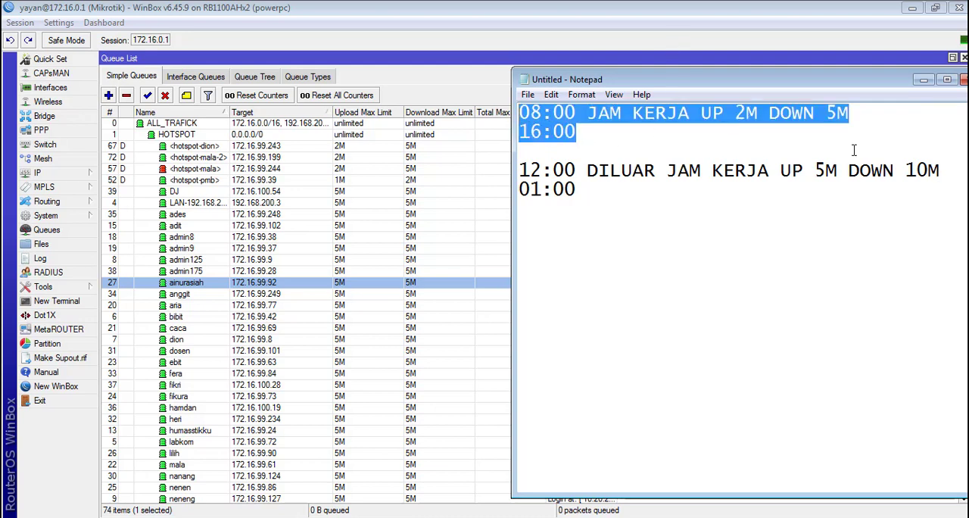
{"action": "left_click", "coordinate": [735, 113]}
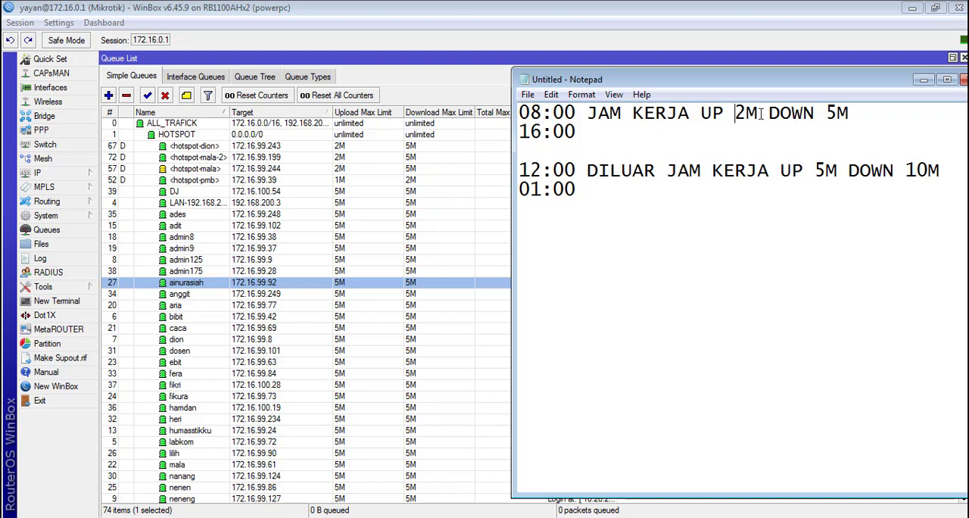
{"action": "left_click_drag", "start_coordinate": [850, 114], "coordinate": [700, 112]}
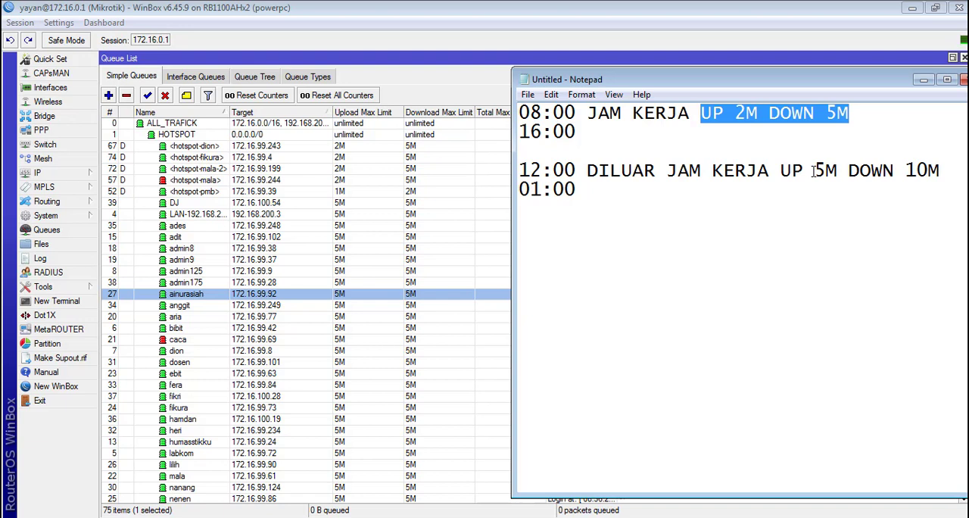
{"action": "left_click_drag", "start_coordinate": [813, 171], "coordinate": [826, 171]}
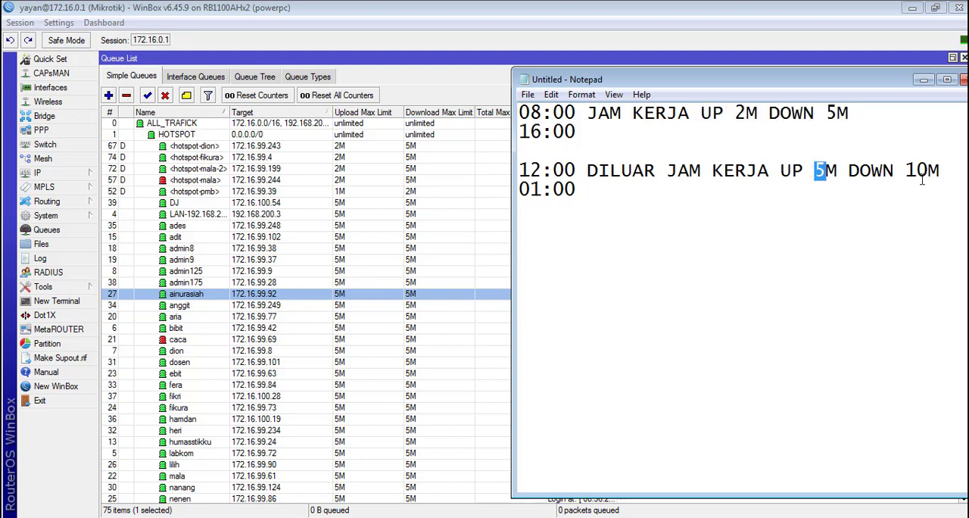
{"action": "left_click_drag", "start_coordinate": [946, 168], "coordinate": [517, 171]}
{"action": "left_click", "coordinate": [641, 193]}
{"action": "key", "text": "ctrl+a"}
Step: Switch to WinBox and review the upload and download limits in the simple queue list
{"action": "left_click", "coordinate": [407, 78]}
{"action": "scroll", "coordinate": [329, 283], "scroll_direction": "down", "scroll_amount": 3}
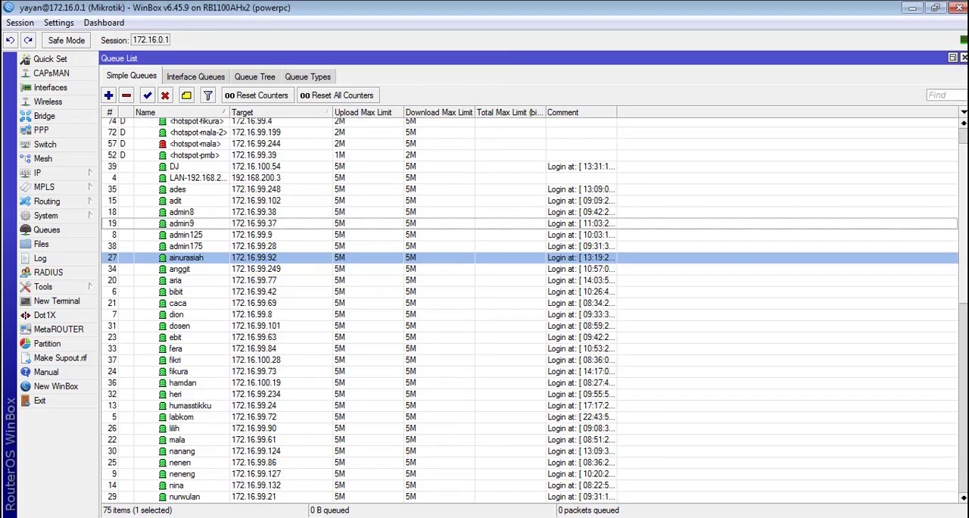
{"action": "left_click_drag", "start_coordinate": [963, 217], "coordinate": [939, 192]}
{"action": "scroll", "coordinate": [363, 265], "scroll_direction": "down", "scroll_amount": 4}
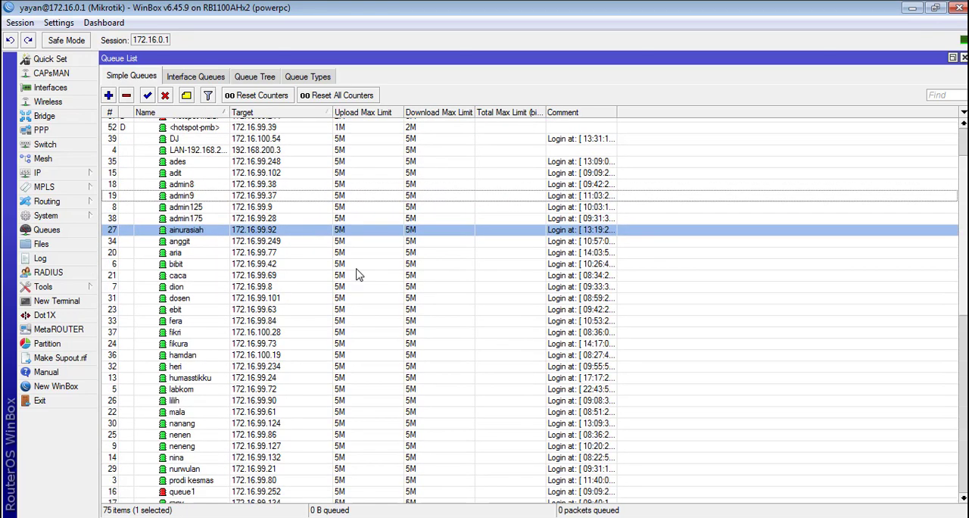
Step: Open the hotspot IP bindings and show their comments in a separate column
{"action": "left_click", "coordinate": [92, 179]}
{"action": "left_click", "coordinate": [173, 295]}
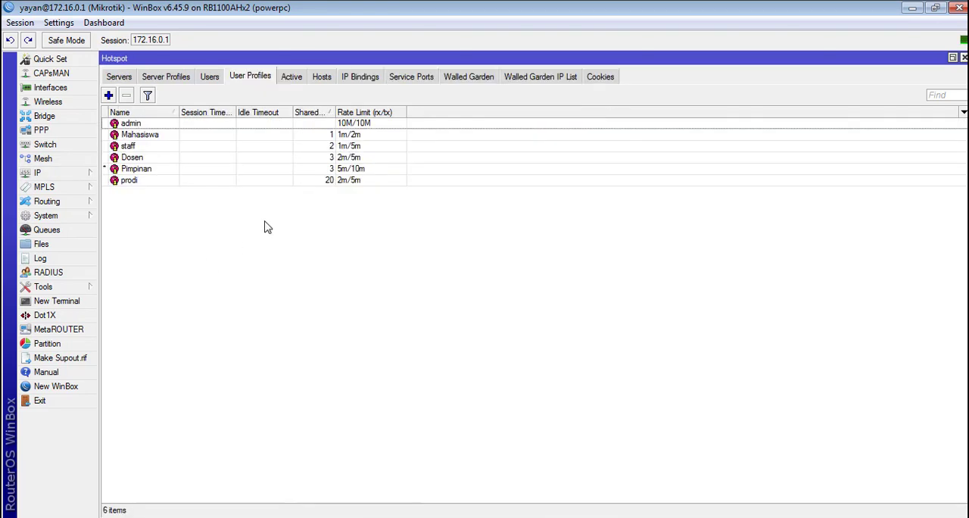
{"action": "left_click", "coordinate": [342, 76]}
{"action": "scroll", "coordinate": [739, 363], "scroll_direction": "down", "scroll_amount": 4}
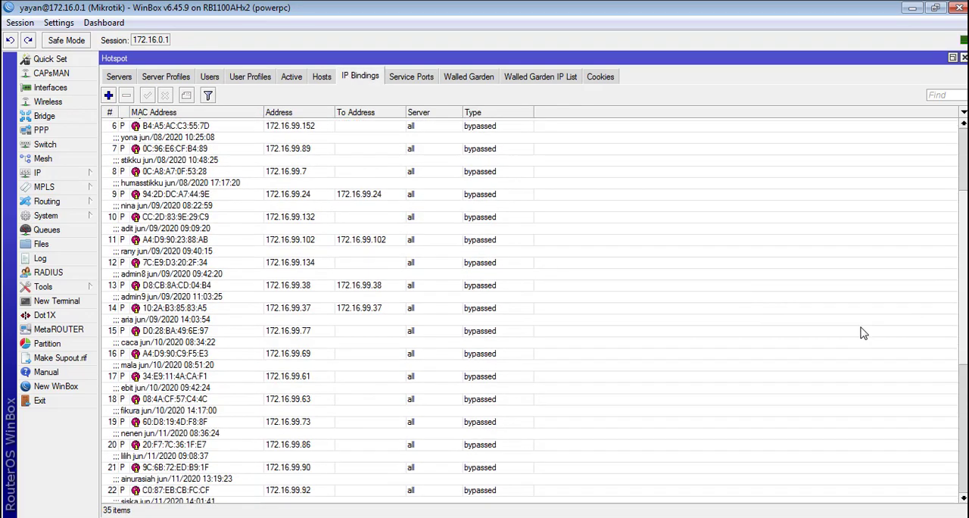
{"action": "right_click", "coordinate": [623, 181]}
{"action": "left_click", "coordinate": [670, 218]}
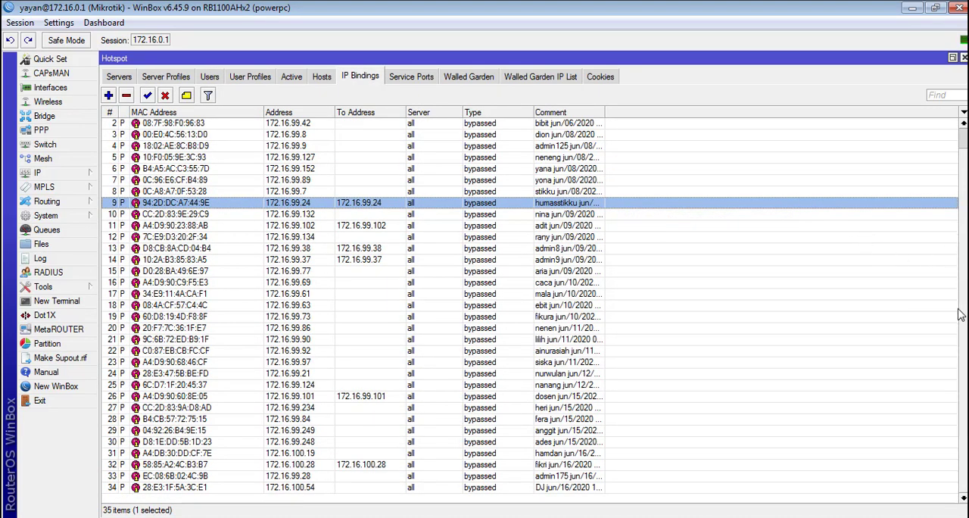
{"action": "scroll", "coordinate": [952, 228], "scroll_direction": "up", "scroll_amount": 2}
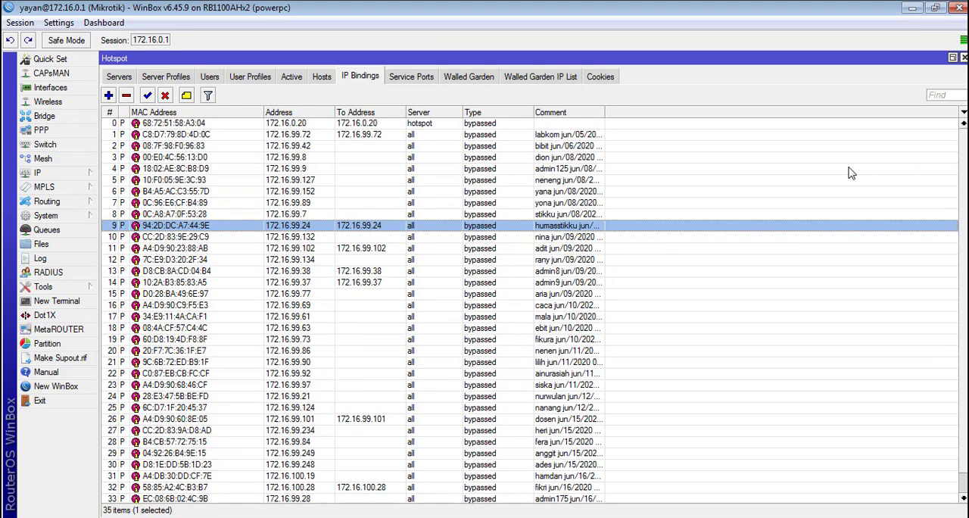
Step: Return to the simple queue list and examine the upload and download limits of the HOTSPOT and LAN queues
{"action": "scroll", "coordinate": [366, 295], "scroll_direction": "down", "scroll_amount": 1}
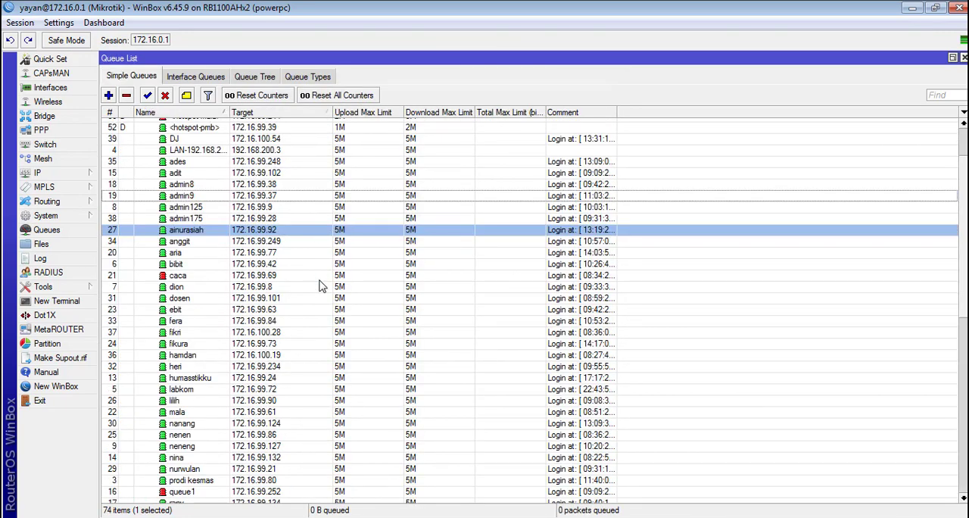
{"action": "scroll", "coordinate": [326, 292], "scroll_direction": "down", "scroll_amount": 5}
{"action": "scroll", "coordinate": [337, 284], "scroll_direction": "up", "scroll_amount": 5}
{"action": "scroll", "coordinate": [338, 269], "scroll_direction": "up", "scroll_amount": 3}
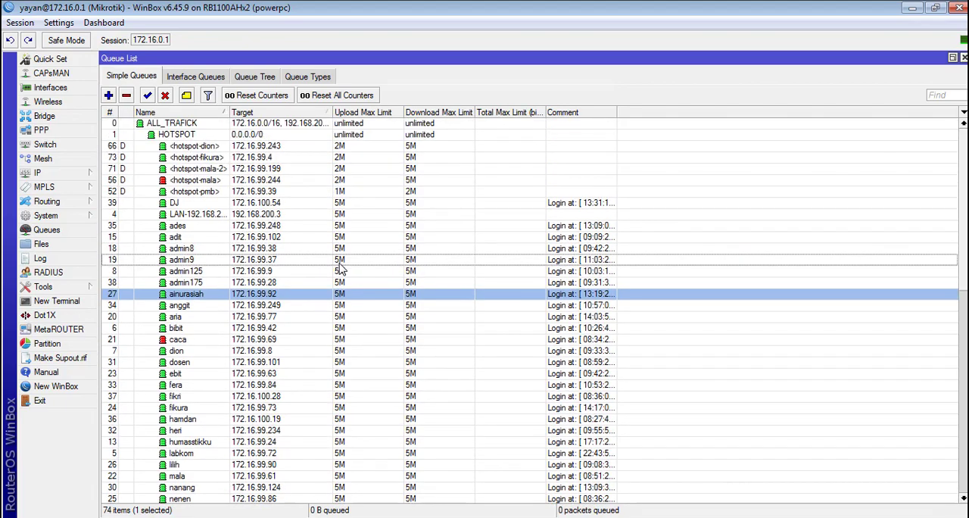
{"action": "scroll", "coordinate": [333, 276], "scroll_direction": "down", "scroll_amount": 7}
{"action": "scroll", "coordinate": [303, 307], "scroll_direction": "down", "scroll_amount": 4}
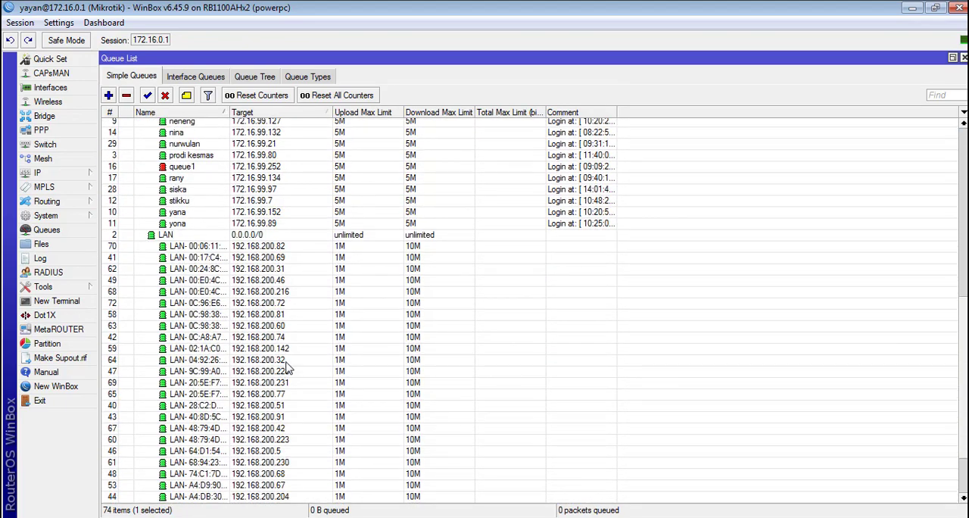
{"action": "left_click", "coordinate": [264, 369]}
{"action": "scroll", "coordinate": [257, 370], "scroll_direction": "down", "scroll_amount": 3}
{"action": "scroll", "coordinate": [258, 371], "scroll_direction": "up", "scroll_amount": 5}
{"action": "scroll", "coordinate": [257, 371], "scroll_direction": "up", "scroll_amount": 9}
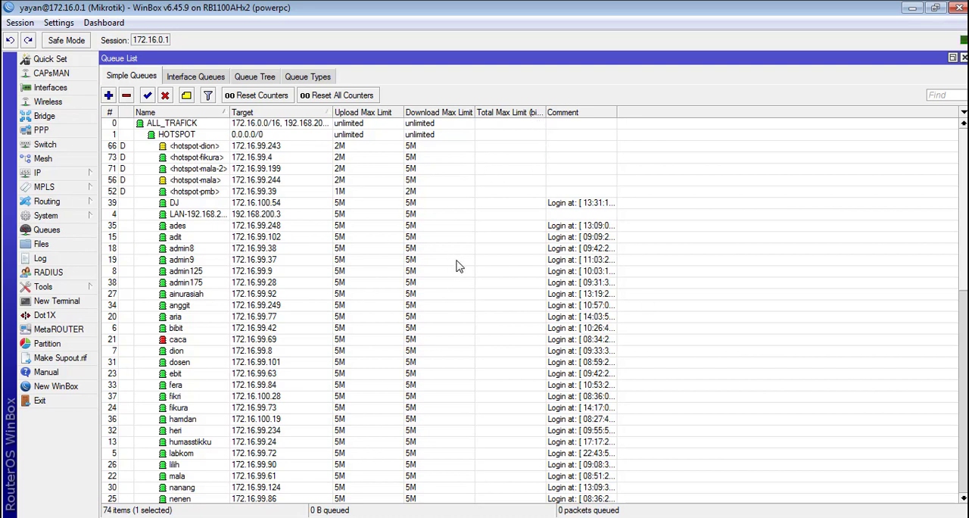
Step: Recheck the bandwidth note in Notepad, and open a new terminal in WinBox, shifting its window slightly
{"action": "key", "text": "alt+Tab"}
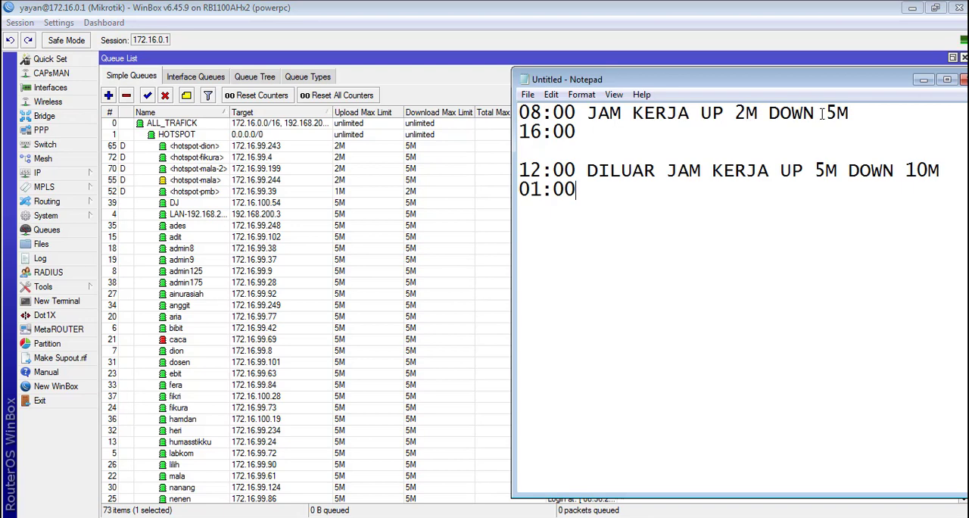
{"action": "left_click", "coordinate": [446, 7]}
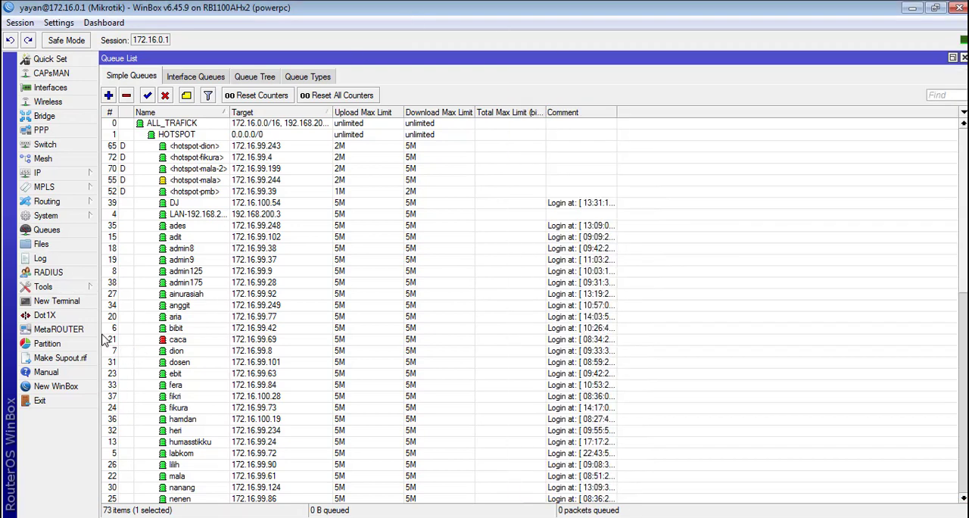
{"action": "left_click", "coordinate": [95, 303]}
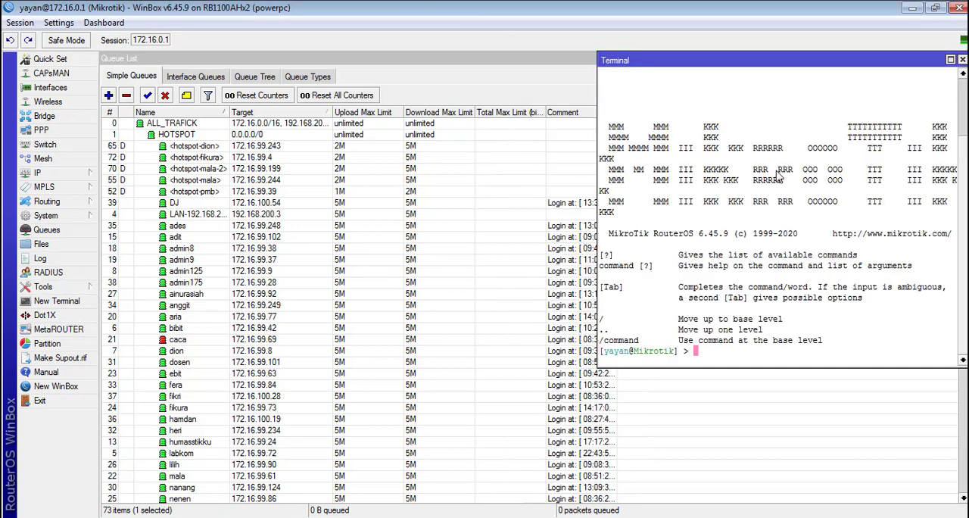
{"action": "left_click_drag", "start_coordinate": [660, 59], "coordinate": [615, 58]}
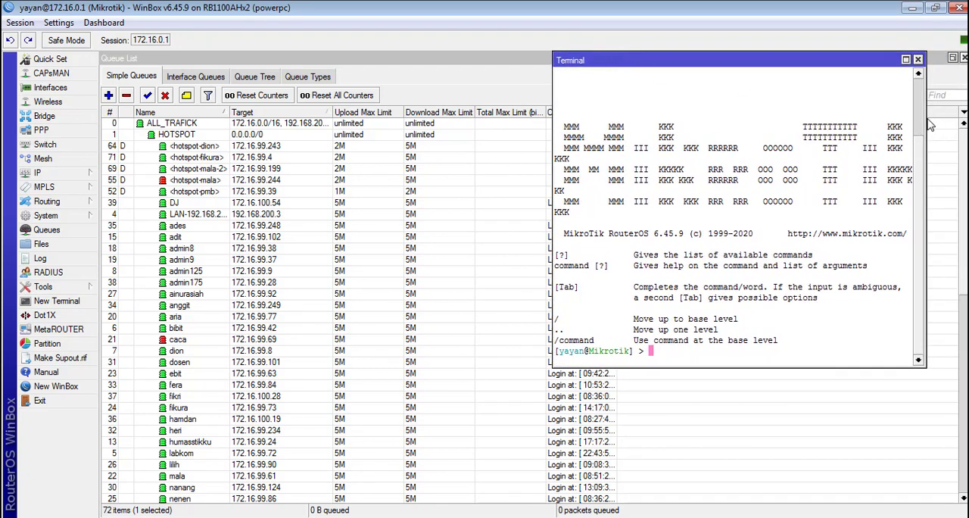
Step: Widen the terminal to the edge of the WinBox window, and place the Notepad bandwidth note lower on the screen
{"action": "left_click_drag", "start_coordinate": [926, 114], "coordinate": [968, 114]}
{"action": "key", "text": "alt+Tab"}
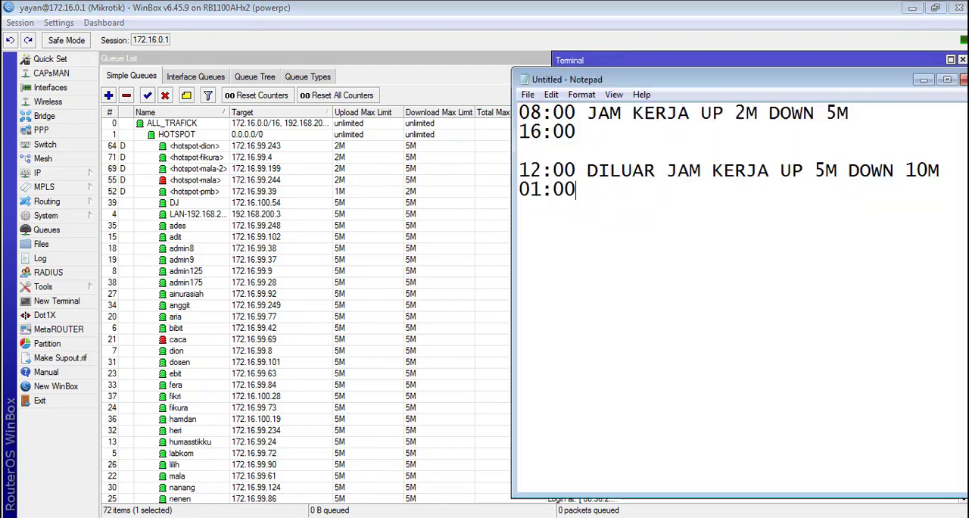
{"action": "left_click_drag", "start_coordinate": [598, 80], "coordinate": [601, 225]}
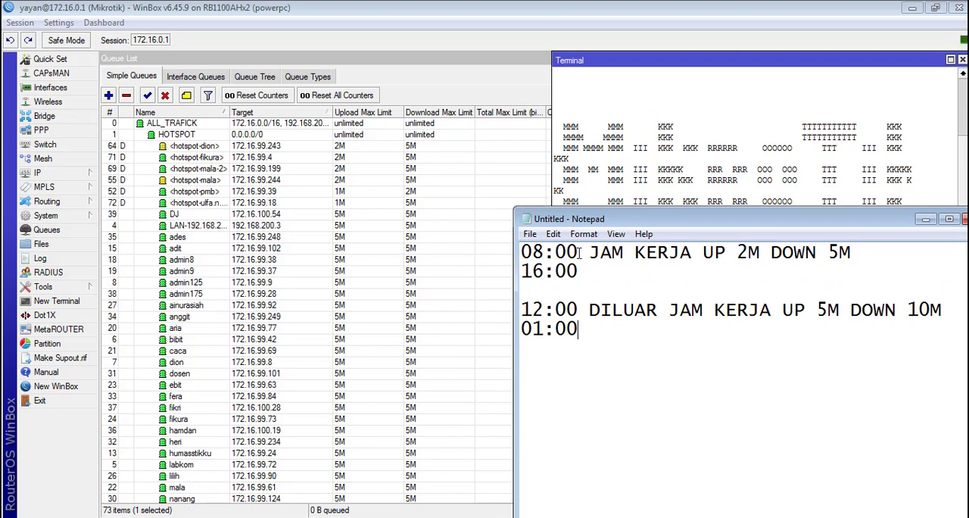
Step: Review the times and the upload and download limits for working and non-working hours in Notepad, keeping the terminal prompt uncovered
{"action": "left_click_drag", "start_coordinate": [580, 253], "coordinate": [509, 250]}
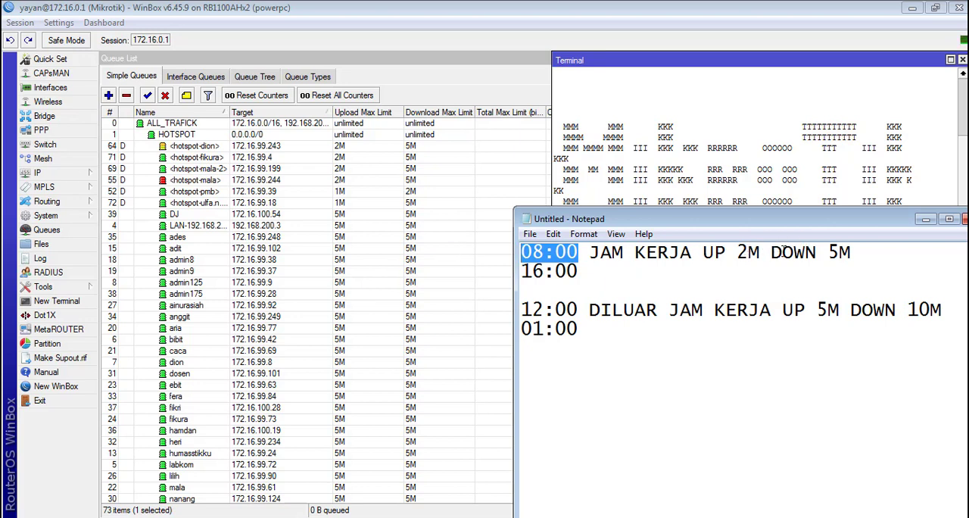
{"action": "left_click_drag", "start_coordinate": [861, 259], "coordinate": [505, 249]}
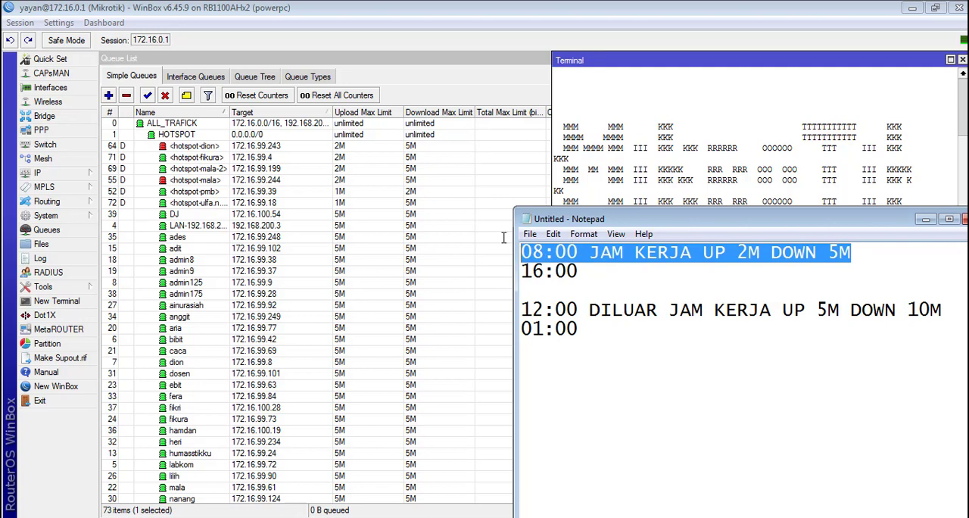
{"action": "left_click_drag", "start_coordinate": [549, 311], "coordinate": [521, 310]}
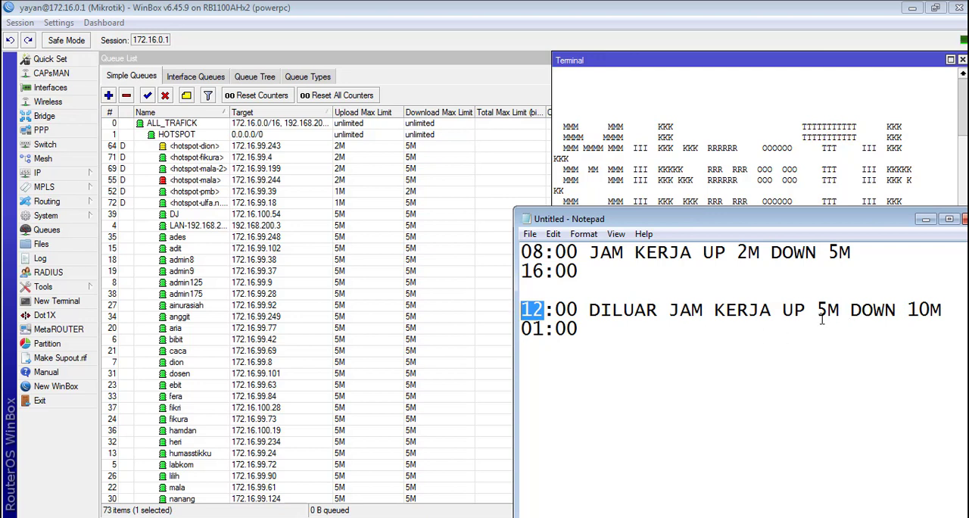
{"action": "left_click_drag", "start_coordinate": [816, 311], "coordinate": [861, 310]}
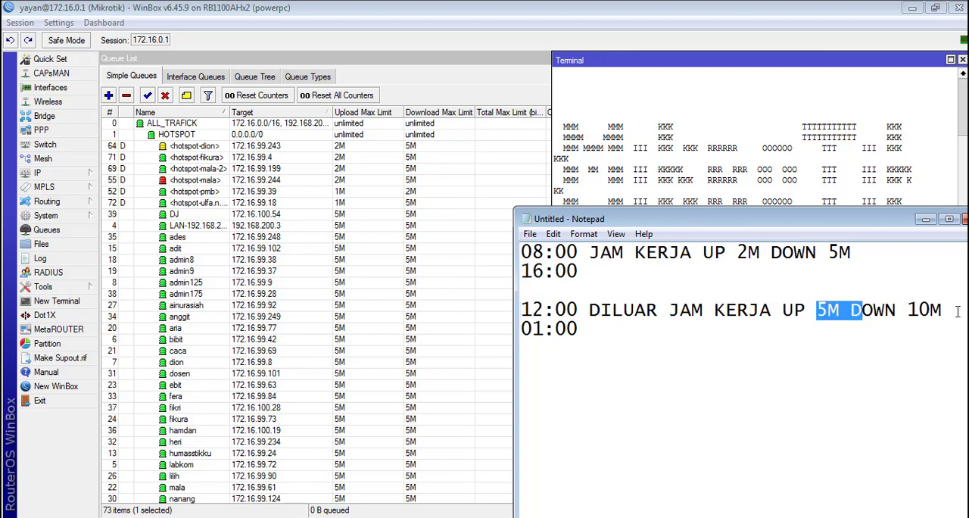
{"action": "left_click_drag", "start_coordinate": [957, 312], "coordinate": [782, 310]}
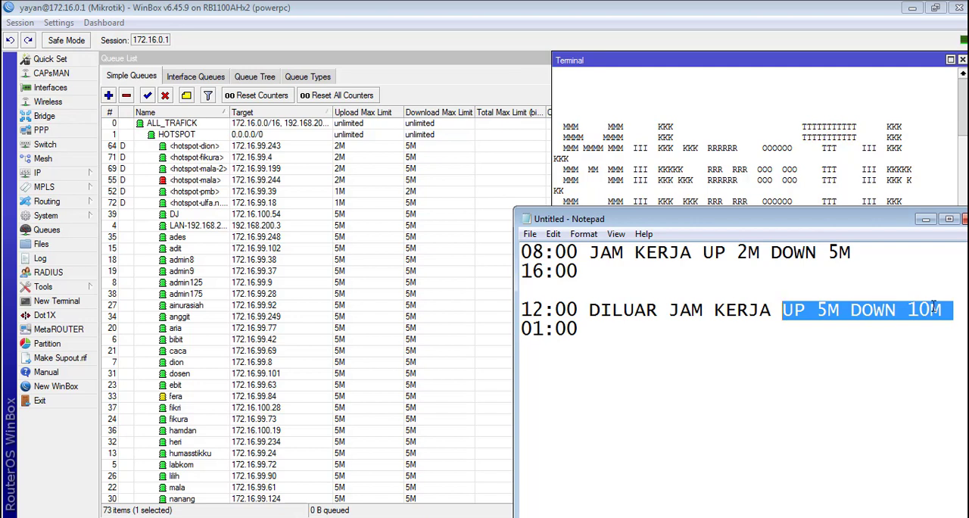
{"action": "left_click_drag", "start_coordinate": [584, 329], "coordinate": [501, 329]}
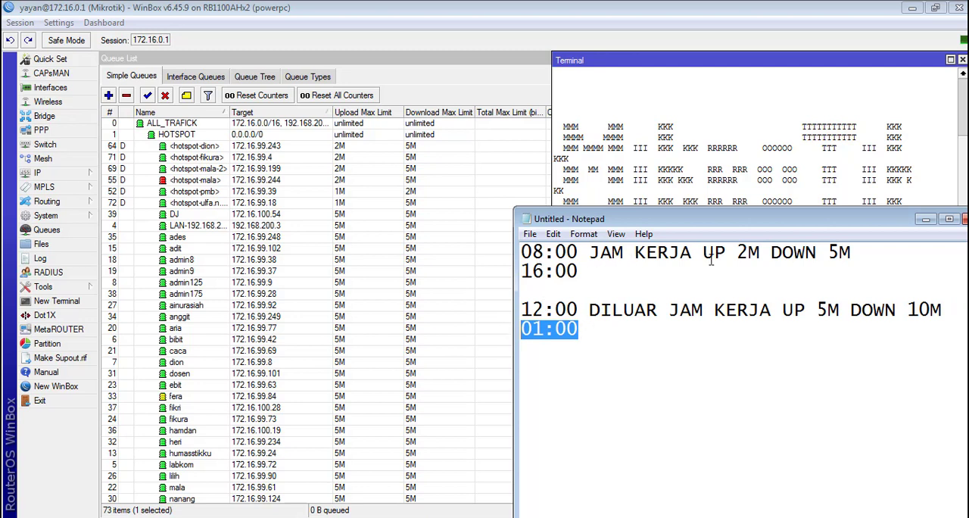
{"action": "left_click", "coordinate": [747, 253]}
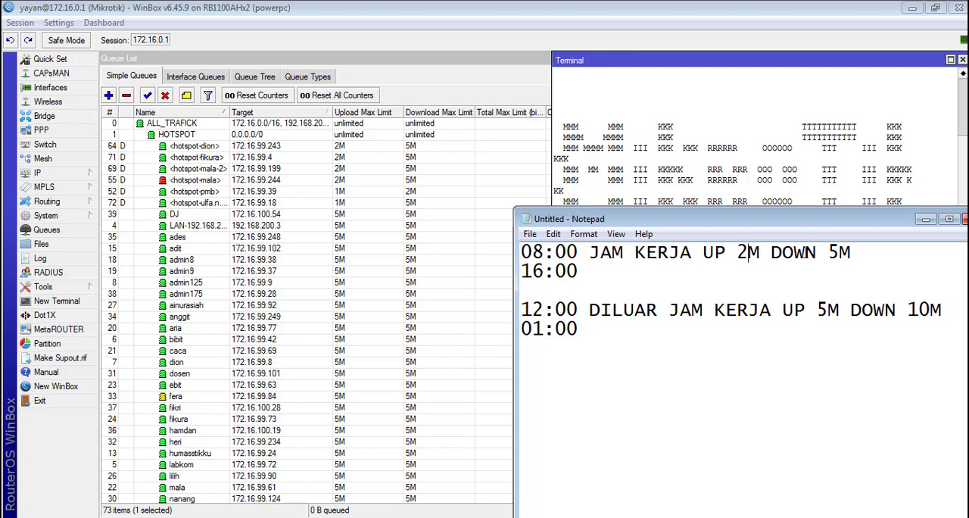
{"action": "left_click_drag", "start_coordinate": [843, 249], "coordinate": [480, 226]}
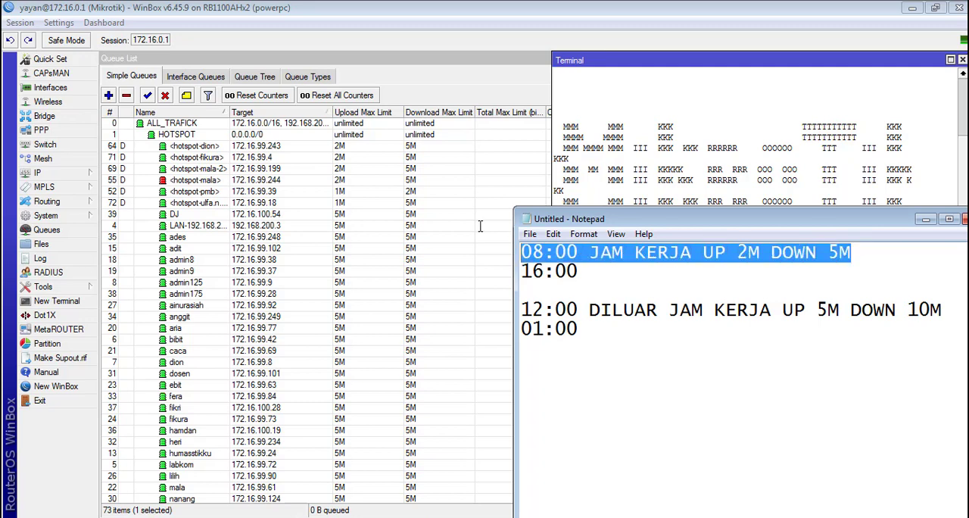
{"action": "left_click_drag", "start_coordinate": [621, 264], "coordinate": [631, 376]}
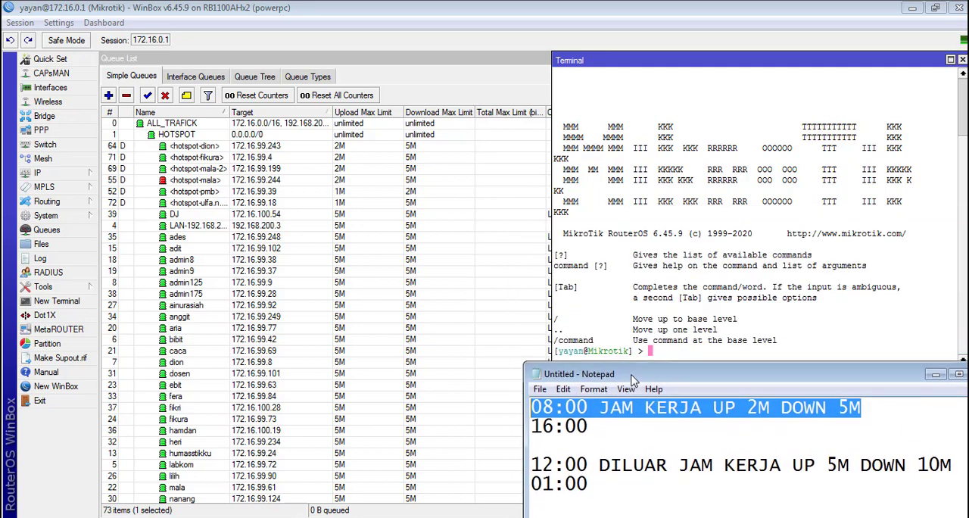
Step: Enter the /queue simple level in the WinBox terminal
{"action": "left_click", "coordinate": [666, 227]}
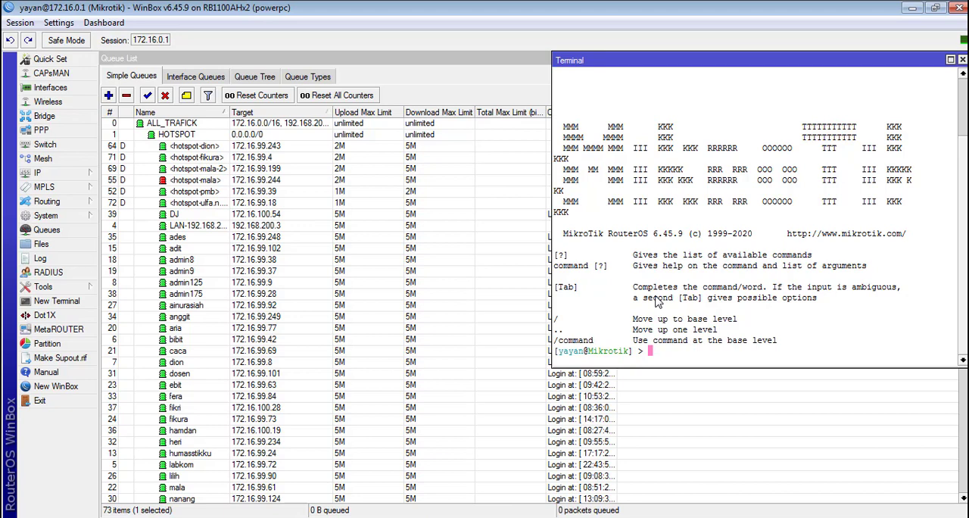
{"action": "type", "text": "queue"}
{"action": "key", "text": "Return"}
{"action": "type", "text": "simp"}
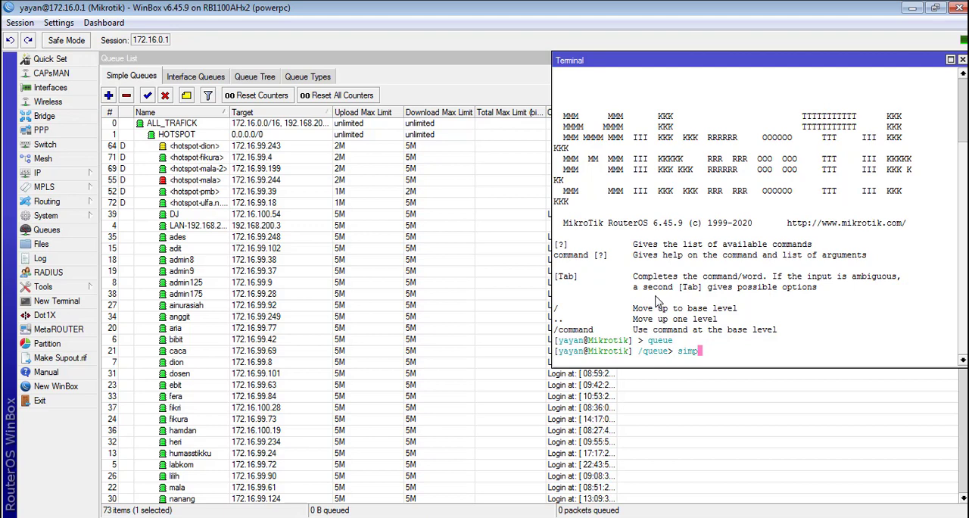
{"action": "key", "text": "Return"}
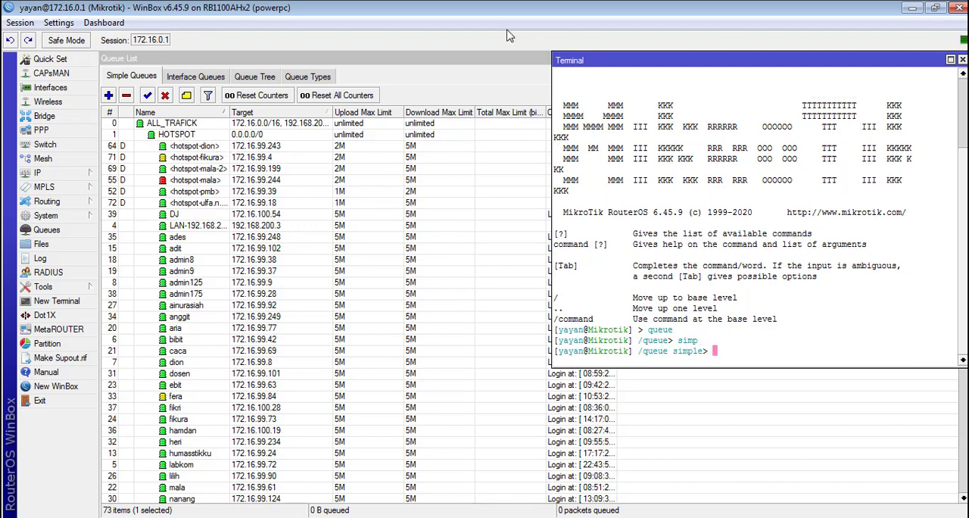
Step: Examine the queues under the LAN parent and the settings of the one targeting 192.168.200.216, and return to the start of the list
{"action": "left_click", "coordinate": [496, 85]}
{"action": "left_click_drag", "start_coordinate": [963, 221], "coordinate": [964, 424]}
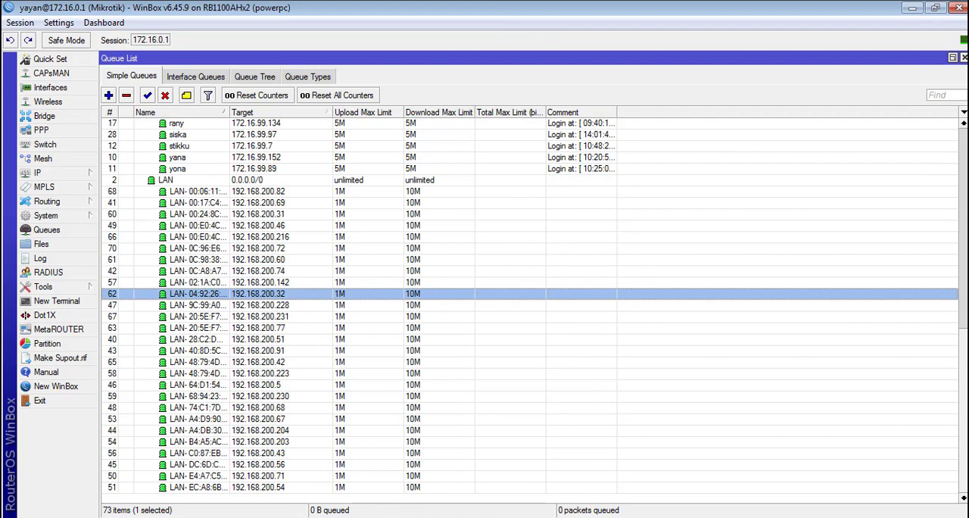
{"action": "left_click", "coordinate": [247, 182]}
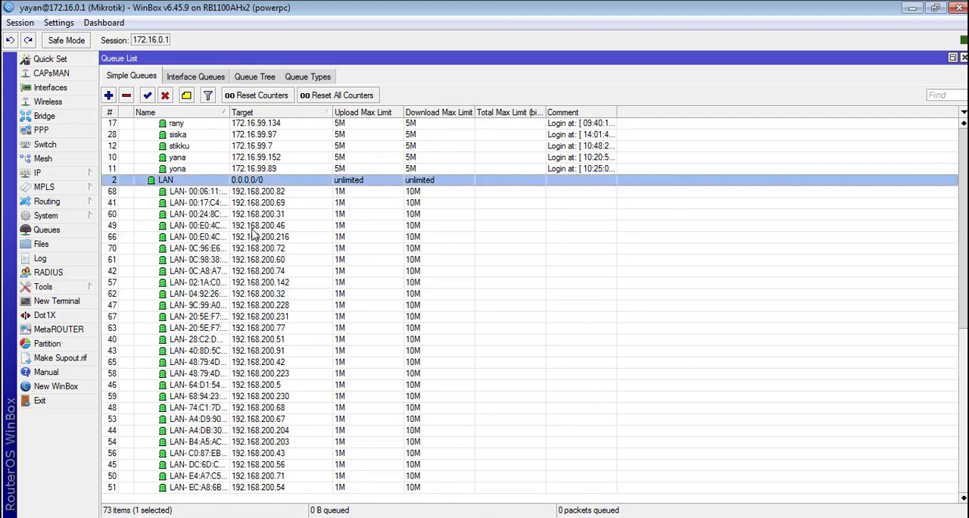
{"action": "left_click", "coordinate": [258, 237]}
{"action": "double_click", "coordinate": [257, 239]}
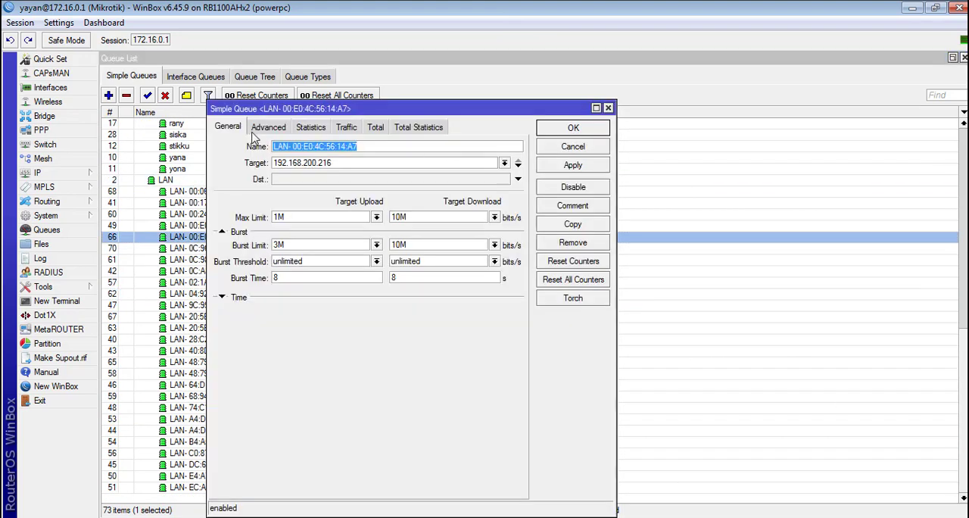
{"action": "key", "text": "Escape"}
{"action": "left_click_drag", "start_coordinate": [962, 353], "coordinate": [959, 152]}
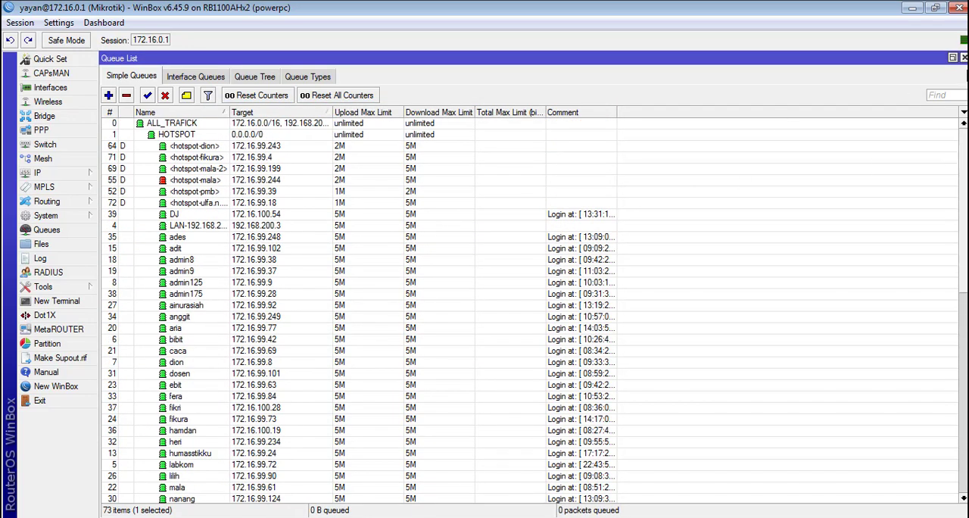
Step: Restore the queue list to a smaller window beside the terminal, and begin the command "set max-limit=" at the /queue simple prompt
{"action": "left_click", "coordinate": [952, 57]}
{"action": "left_click", "coordinate": [729, 200]}
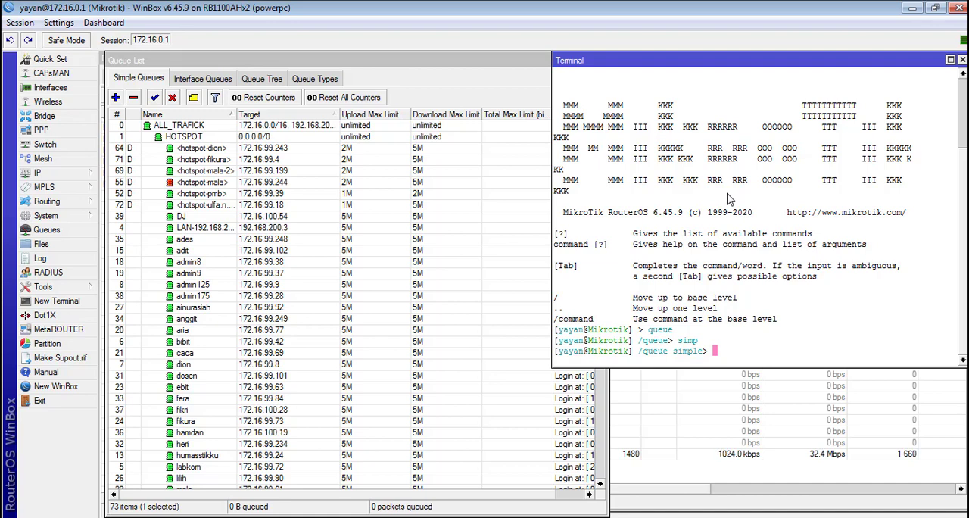
{"action": "type", "text": "set max"}
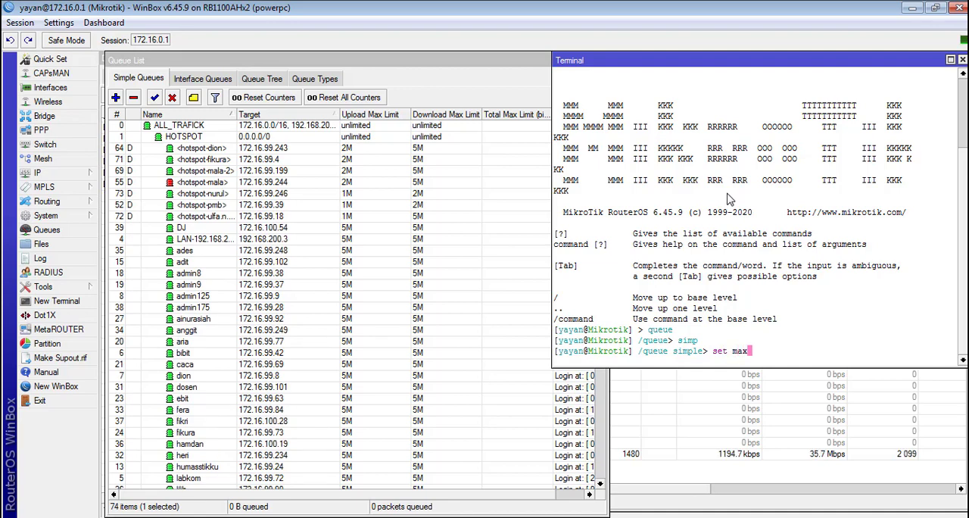
{"action": "type", "text": "-limit="}
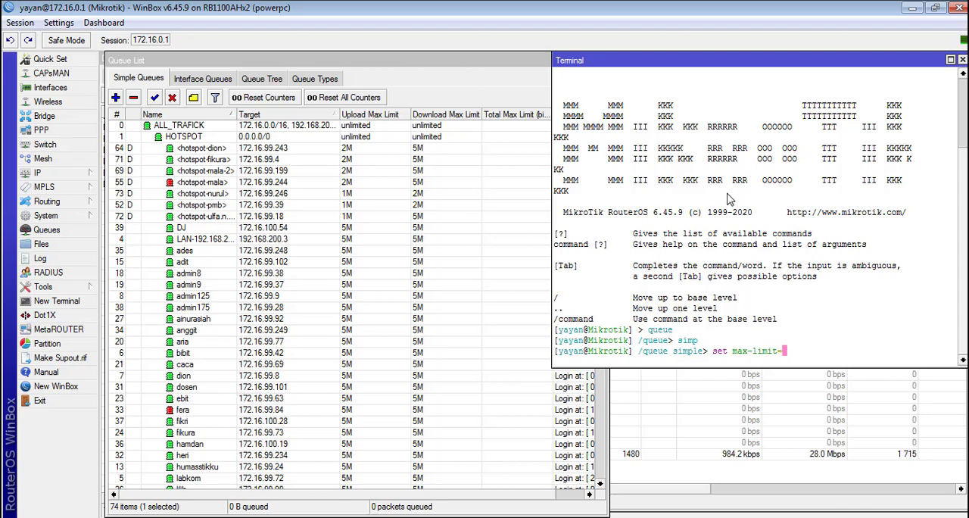
Step: Check the working-hours limits in Notepad, and give the max-limit parameter the value 2M/5M, followed by an opening bracket
{"action": "key", "text": "alt+Tab"}
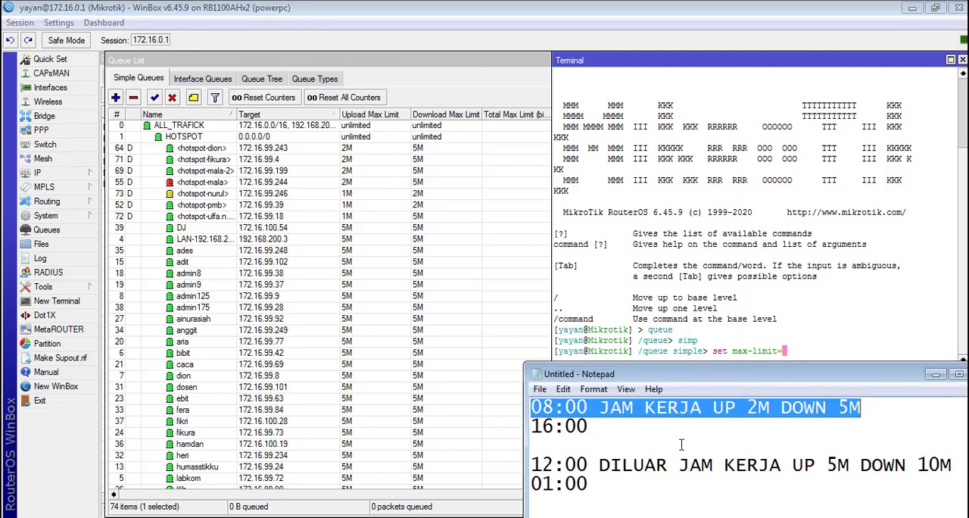
{"action": "left_click", "coordinate": [772, 324]}
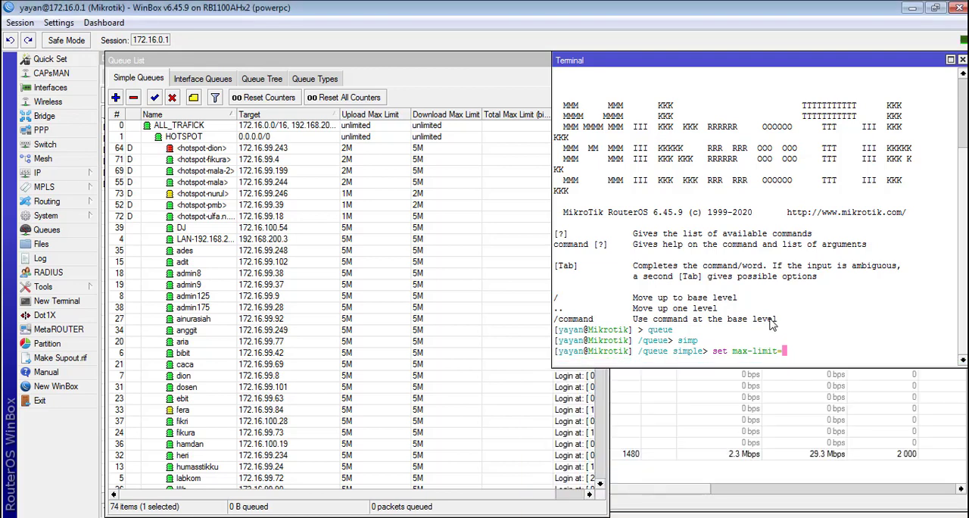
{"action": "type", "text": "2M/5M ["}
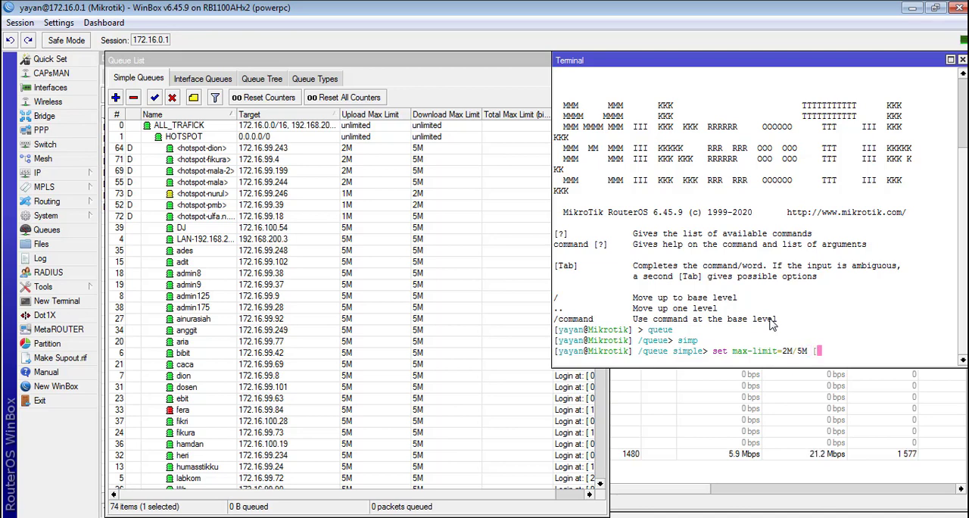
{"action": "type", "text": "find"}
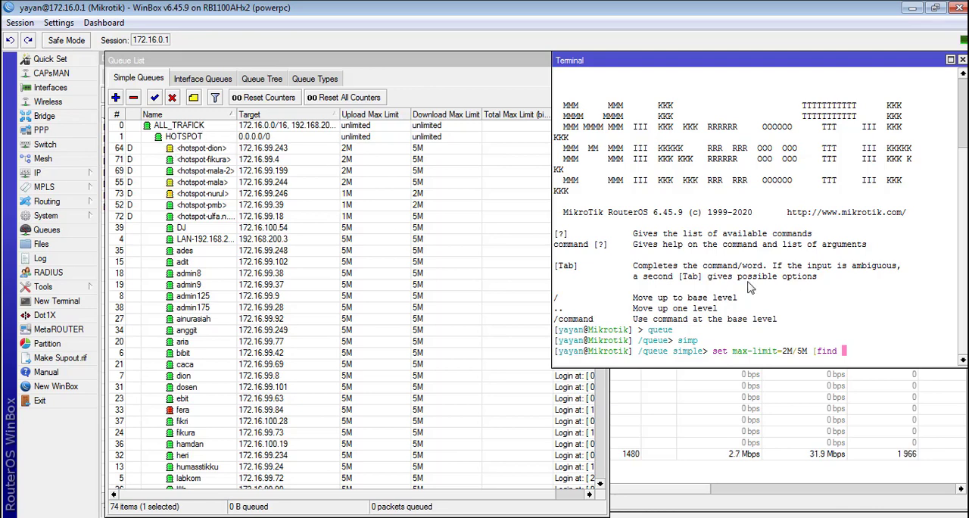
Step: Complete the command with the filter "find parent=HOTSPOT]" and run it on the simple queues
{"action": "type", "text": "parent="}
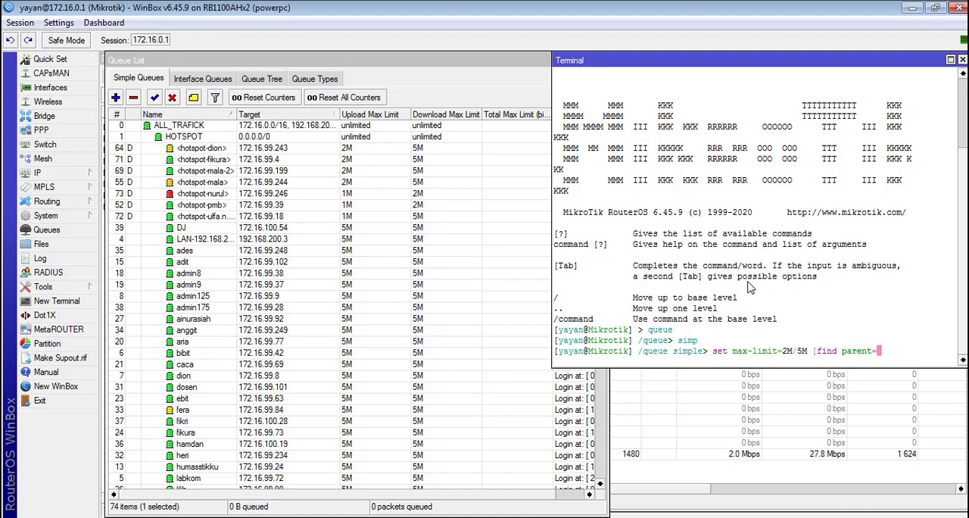
{"action": "type", "text": "HOTSPOT"}
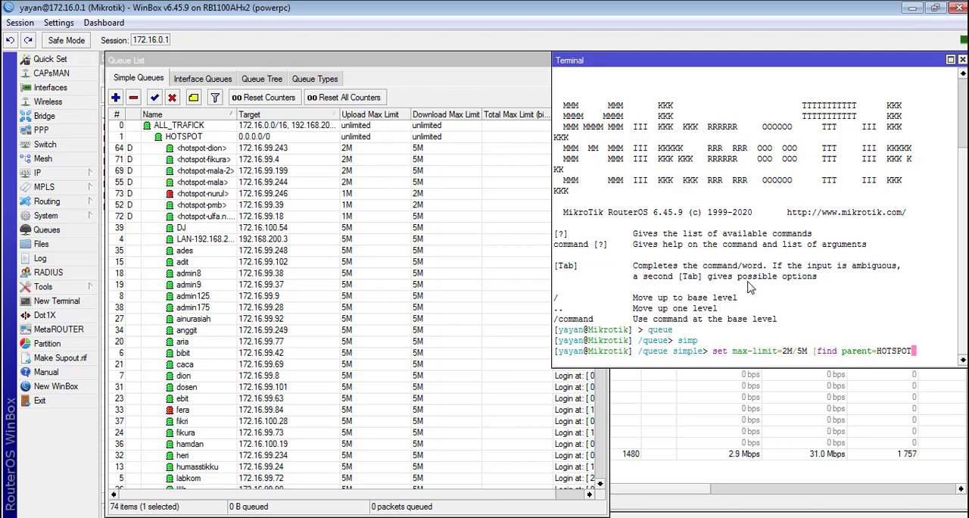
{"action": "type", "text": "]"}
{"action": "key", "text": "Return"}
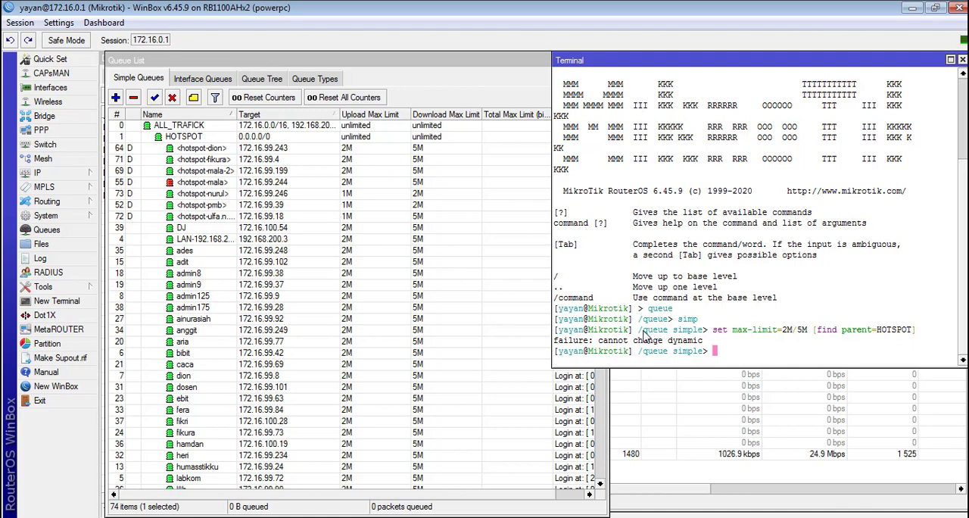
Step: Highlight the executed max-limit command, and recall it at the prompt with the cursor moved back to the parent name
{"action": "left_click_drag", "start_coordinate": [638, 331], "coordinate": [922, 336]}
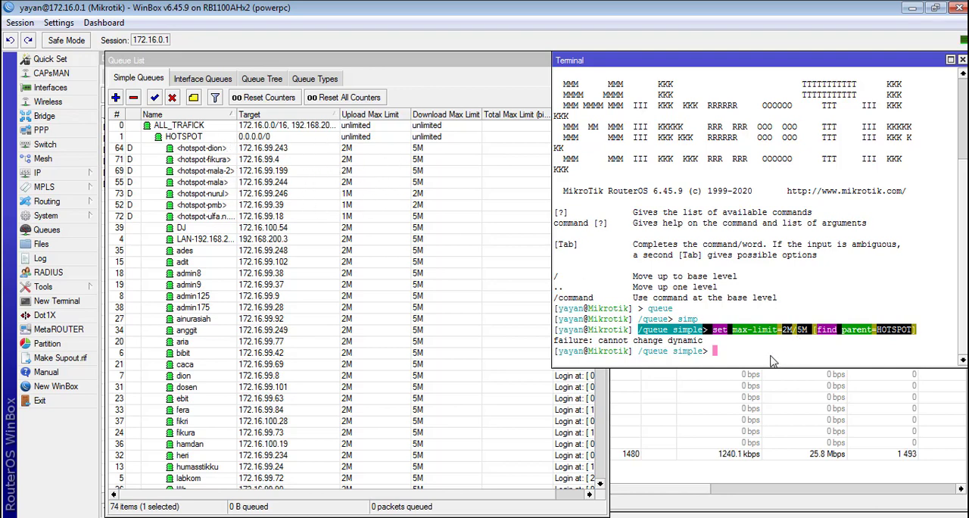
{"action": "left_click", "coordinate": [733, 352]}
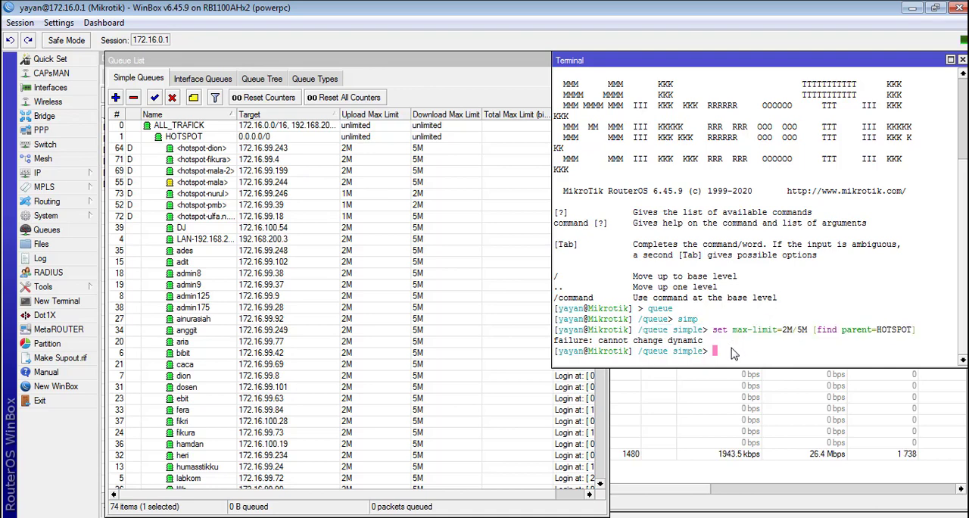
{"action": "key", "text": "Up"}
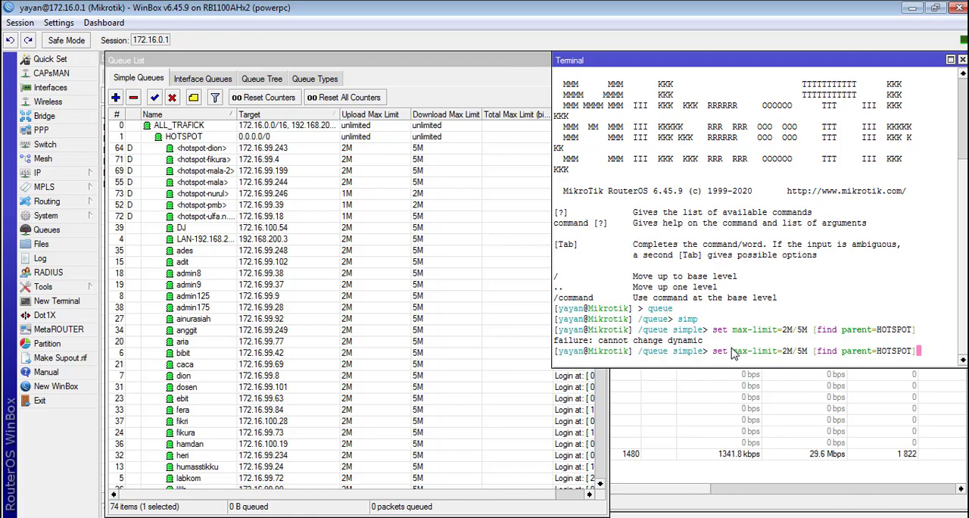
{"action": "key", "text": "Left"}
{"action": "key", "text": "Left"}
{"action": "key", "text": "Left"}
{"action": "key", "text": "Left"}
{"action": "key", "text": "Left"}
{"action": "key", "text": "Left"}
{"action": "key", "text": "Left"}
{"action": "key", "text": "Left"}
Step: Review the working-hours upload and download limits and the 16:00 end time in Notepad
{"action": "left_click", "coordinate": [564, 517]}
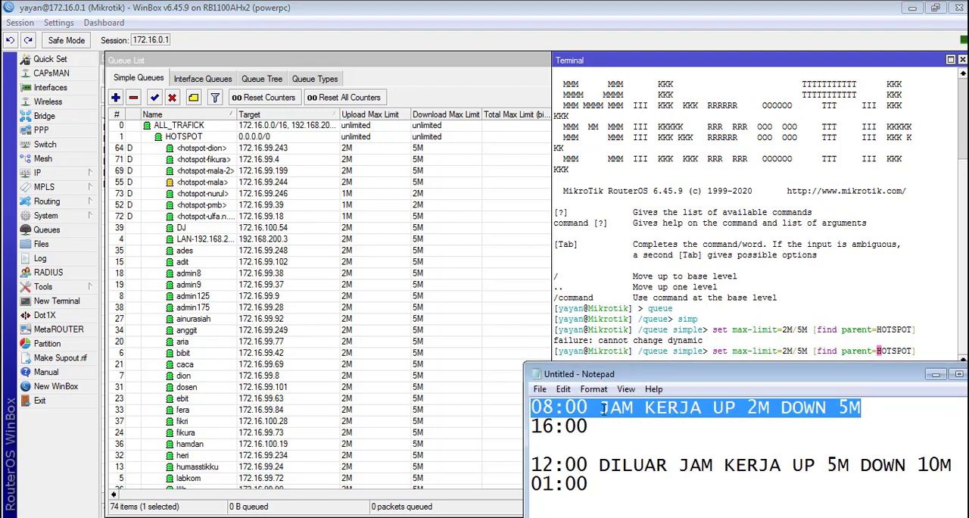
{"action": "left_click", "coordinate": [871, 409]}
{"action": "left_click_drag", "start_coordinate": [863, 409], "coordinate": [703, 410]}
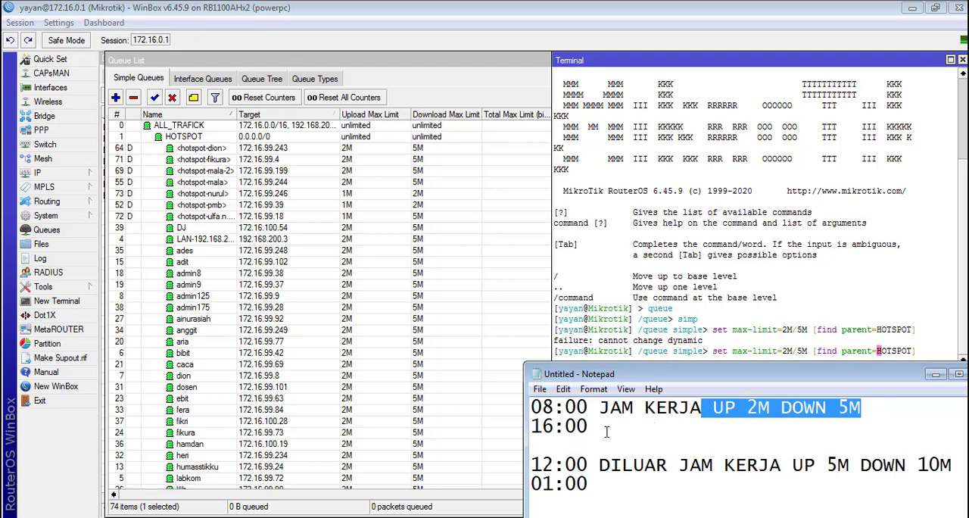
{"action": "left_click_drag", "start_coordinate": [597, 428], "coordinate": [516, 433]}
Step: Change the recalled command's max-limit to 5M/10M and run it on the simple queues under HOTSPOT
{"action": "left_click", "coordinate": [740, 319]}
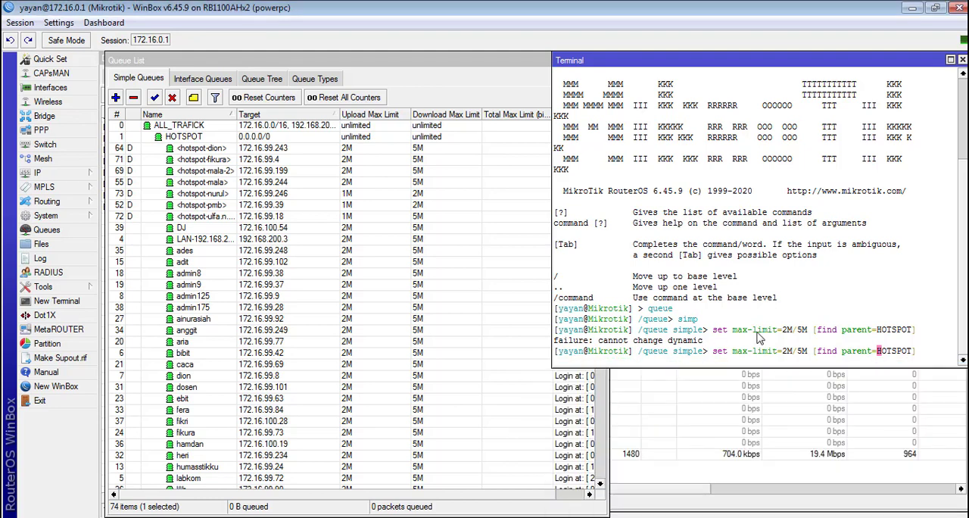
{"action": "key", "text": "Left"}
{"action": "key", "text": "Left"}
{"action": "key", "text": "Left"}
{"action": "key", "text": "Left"}
{"action": "key", "text": "Left"}
{"action": "key", "text": "Left"}
{"action": "key", "text": "Left"}
{"action": "key", "text": "Left"}
{"action": "key", "text": "Left"}
{"action": "key", "text": "Left"}
{"action": "key", "text": "Left"}
{"action": "key", "text": "Left"}
{"action": "key", "text": "Left"}
{"action": "key", "text": "Left"}
{"action": "key", "text": "Left"}
{"action": "key", "text": "Left"}
{"action": "key", "text": "Left"}
{"action": "key", "text": "Left"}
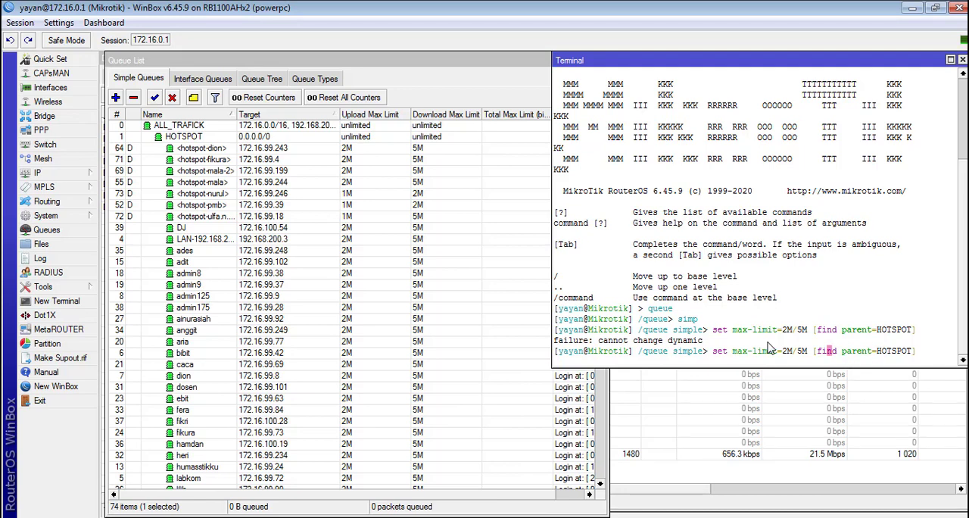
{"action": "key", "text": "BackSpace"}
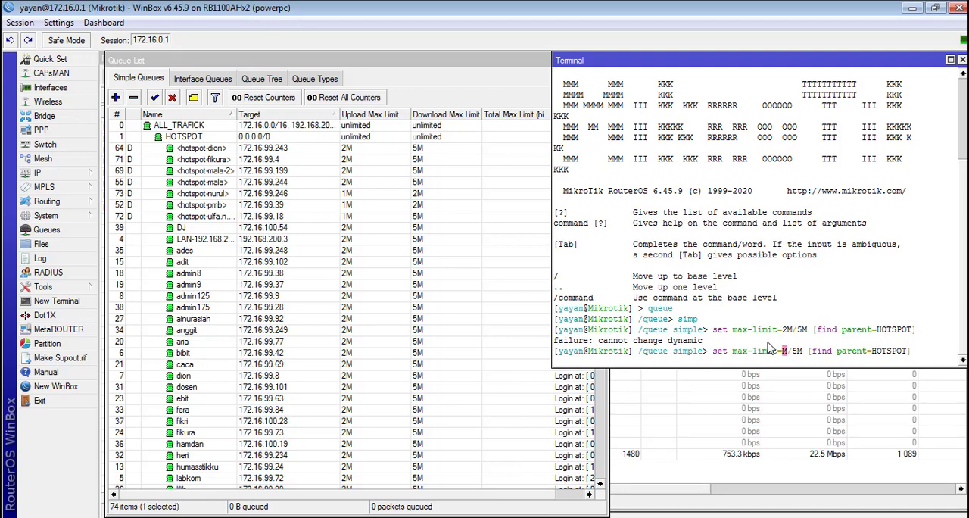
{"action": "type", "text": "5"}
{"action": "key", "text": "Right"}
{"action": "key", "text": "Right"}
{"action": "key", "text": "Right"}
{"action": "key", "text": "BackSpace"}
{"action": "type", "text": "10"}
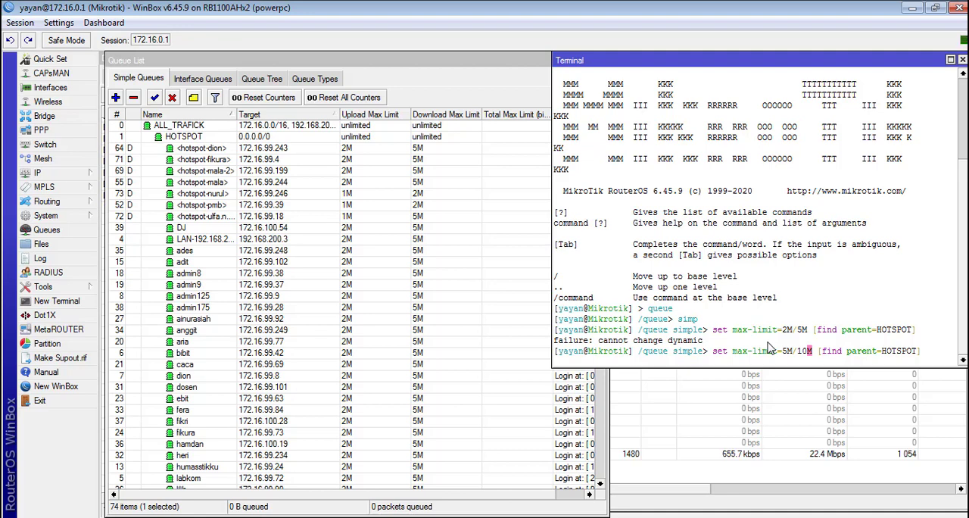
{"action": "key", "text": "Return"}
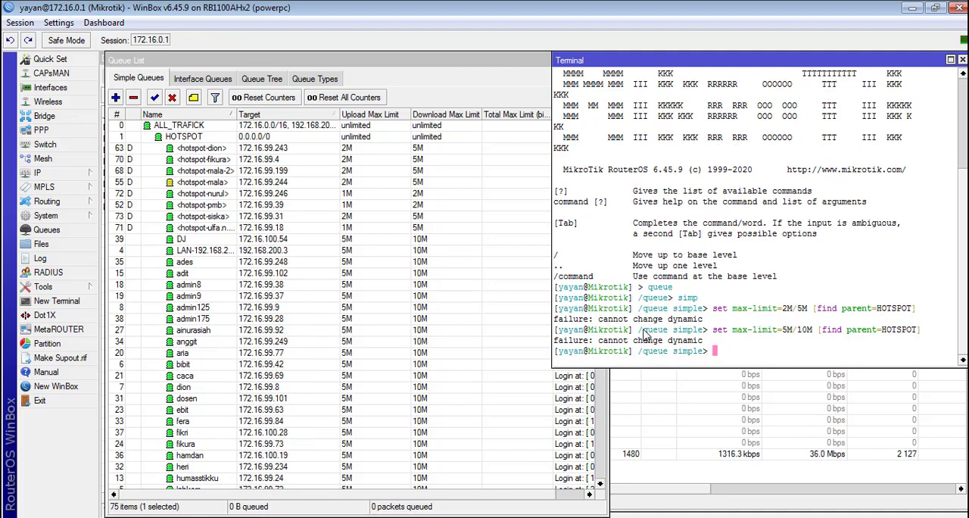
Step: Copy the executed 2M/5M command from the terminal, starting at "/queue simple" and including the HOTSPOT filter
{"action": "left_click_drag", "start_coordinate": [644, 336], "coordinate": [930, 335]}
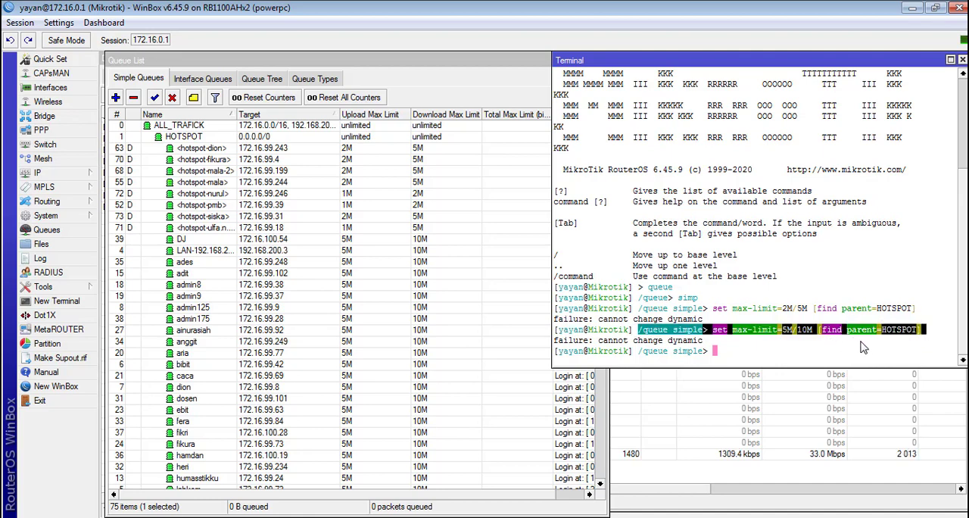
{"action": "left_click", "coordinate": [894, 335]}
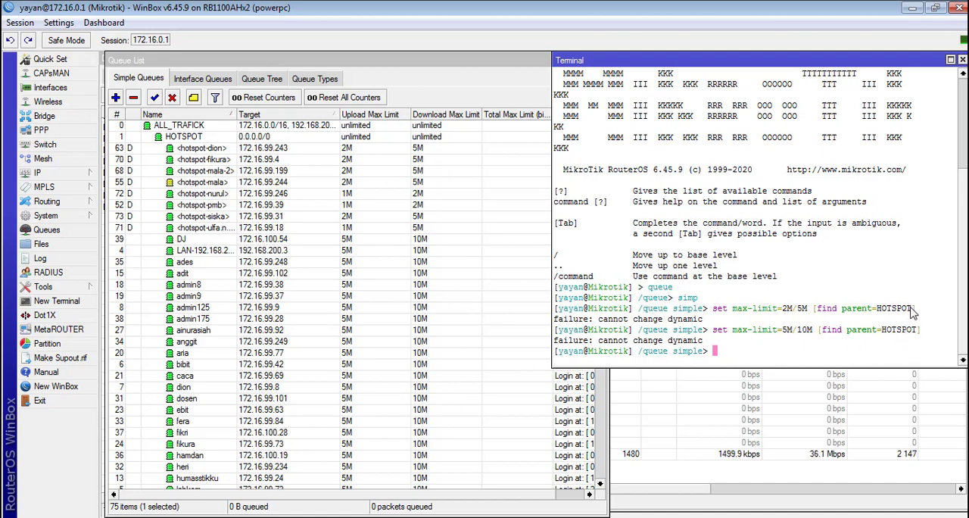
{"action": "left_click_drag", "start_coordinate": [923, 309], "coordinate": [640, 309]}
{"action": "right_click", "coordinate": [639, 310]}
{"action": "left_click", "coordinate": [669, 318]}
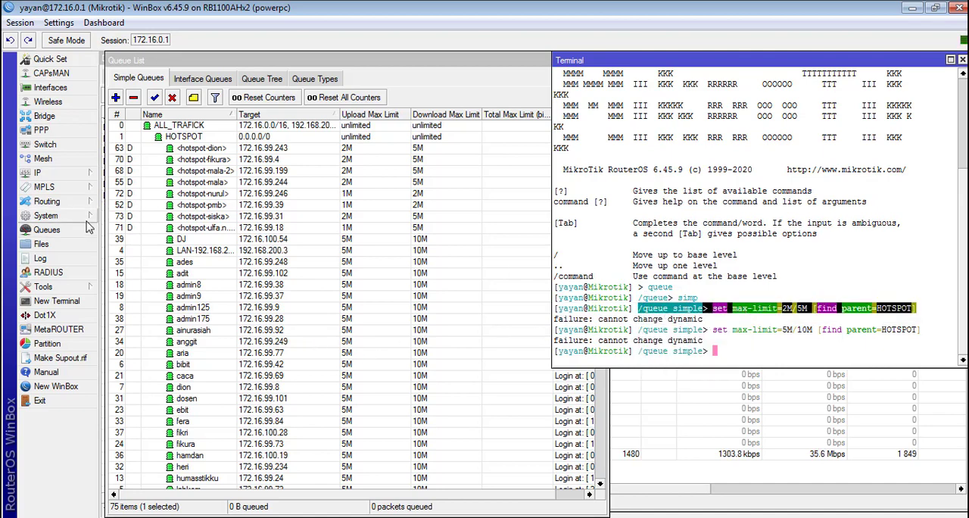
Step: Start a new entry in the system Scheduler, and shrink its window and place it beside the simple queue list
{"action": "left_click", "coordinate": [61, 216]}
{"action": "left_click", "coordinate": [151, 436]}
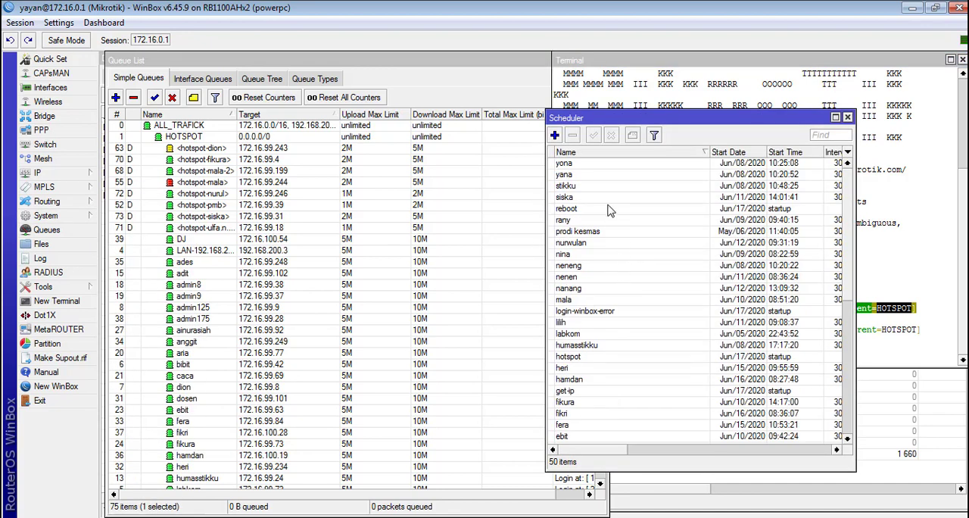
{"action": "left_click", "coordinate": [554, 135]}
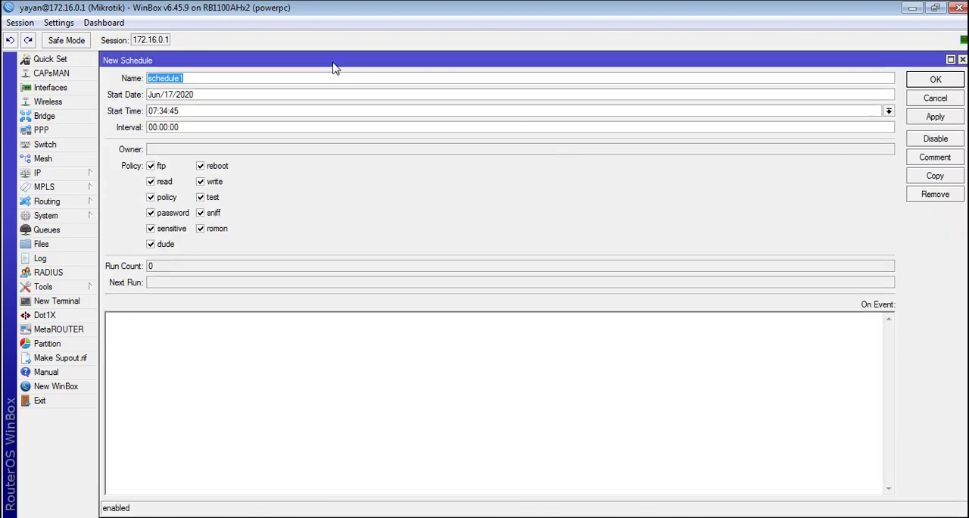
{"action": "left_click_drag", "start_coordinate": [963, 80], "coordinate": [402, 106]}
{"action": "left_click", "coordinate": [847, 117]}
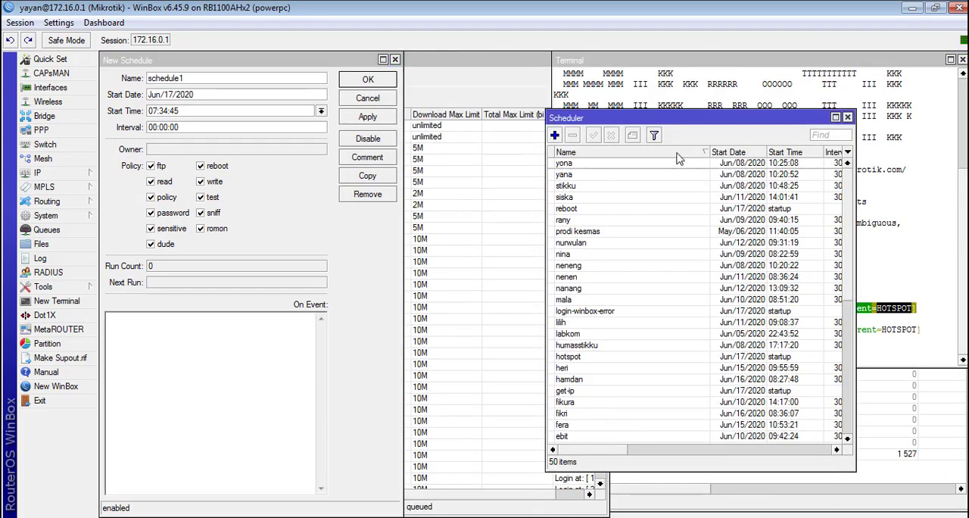
{"action": "left_click_drag", "start_coordinate": [190, 63], "coordinate": [664, 68]}
{"action": "left_click_drag", "start_coordinate": [664, 131], "coordinate": [663, 149]}
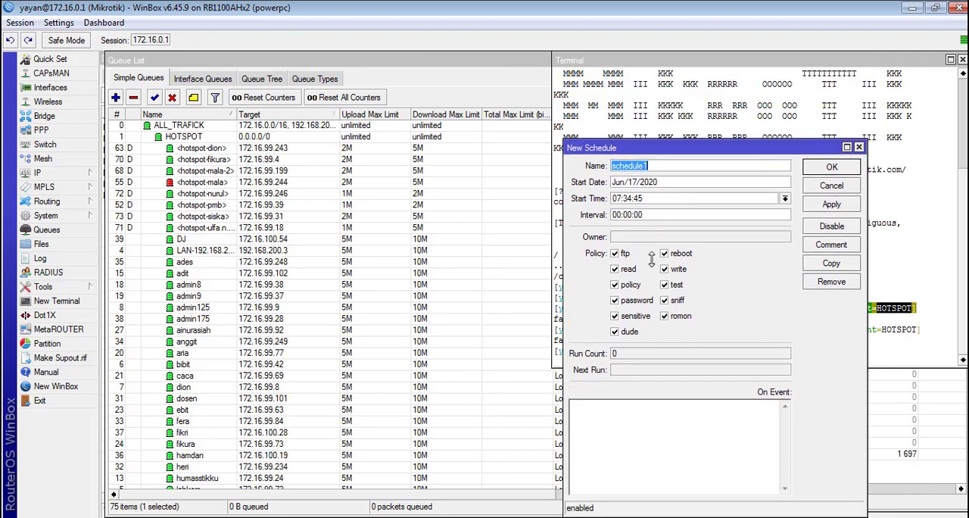
Step: Using the working-hours start time in Notepad, name the schedule JAMKERJA1 with start time 08:00:0 and interval 1d 00:00:00
{"action": "key", "text": "alt+Tab"}
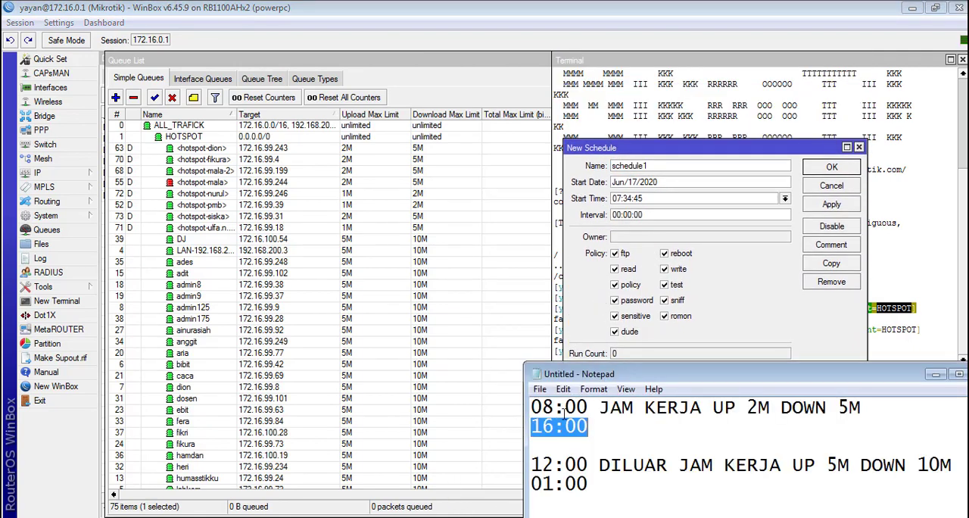
{"action": "left_click_drag", "start_coordinate": [564, 408], "coordinate": [512, 407]}
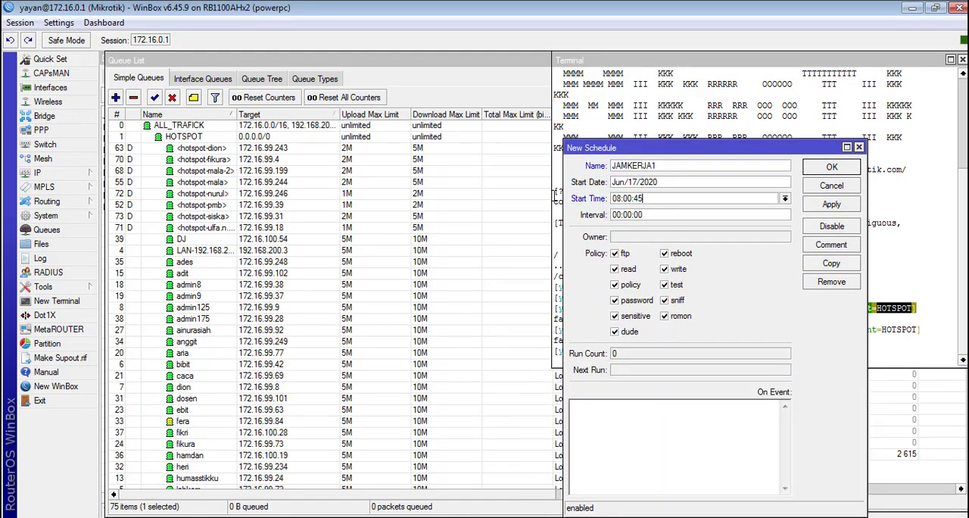
{"action": "key", "text": "BackSpace"}
{"action": "key", "text": "BackSpace"}
{"action": "type", "text": "0"}
{"action": "left_click", "coordinate": [613, 215]}
{"action": "type", "text": "1d"}
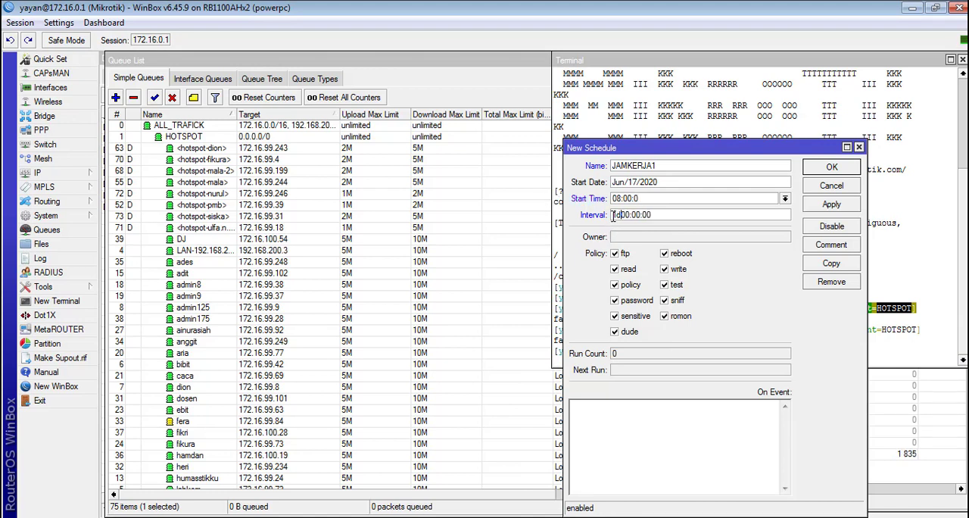
Step: Paste the copied command as the schedule's event, correct it to "/queue simple set max-limit=2M/5M [find parent=HOTSPOT];" and apply the schedule
{"action": "left_click", "coordinate": [634, 434]}
{"action": "key", "text": "ctrl+v"}
{"action": "left_click_drag", "start_coordinate": [628, 148], "coordinate": [342, 116]}
{"action": "left_click_drag", "start_coordinate": [338, 372], "coordinate": [334, 373]}
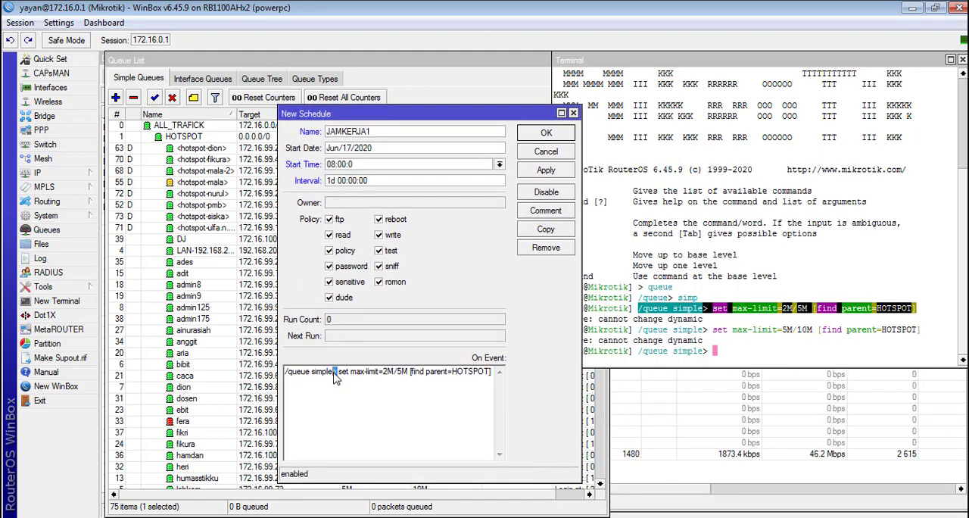
{"action": "key", "text": "BackSpace"}
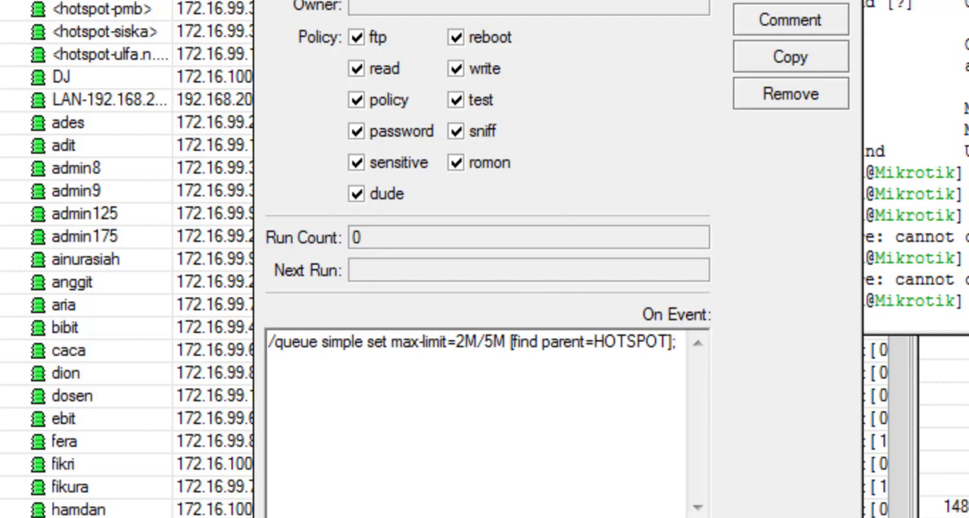
{"action": "left_click", "coordinate": [790, 0]}
{"action": "left_click_drag", "start_coordinate": [773, 11], "coordinate": [753, 0]}
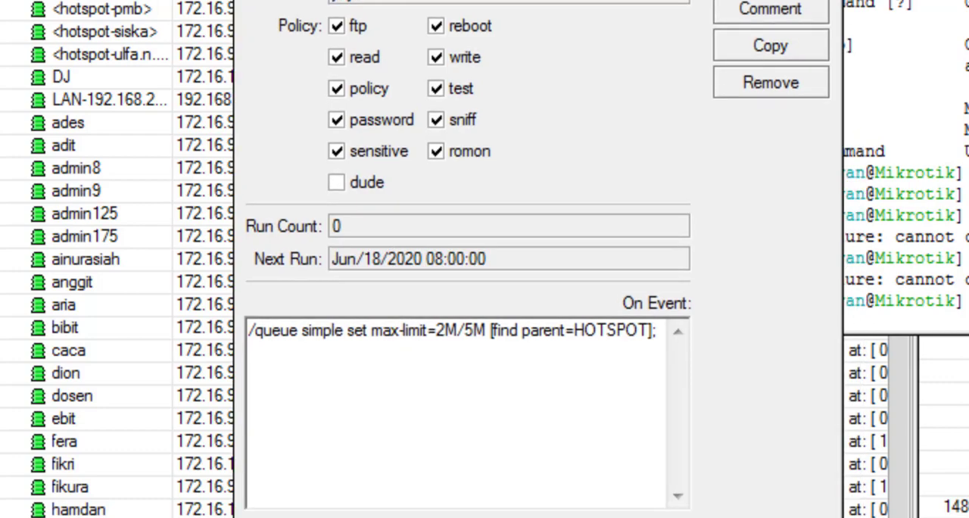
Step: Duplicate the JAMKERJA1 schedule, narrow the copy's window, and close the original schedule's window
{"action": "left_click", "coordinate": [770, 52]}
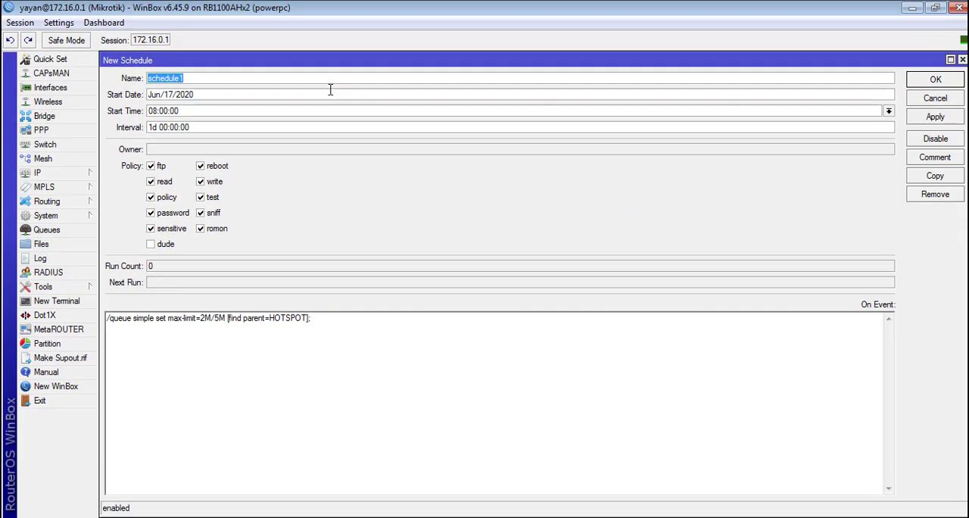
{"action": "left_click_drag", "start_coordinate": [967, 110], "coordinate": [382, 102]}
{"action": "left_click_drag", "start_coordinate": [287, 60], "coordinate": [802, 86]}
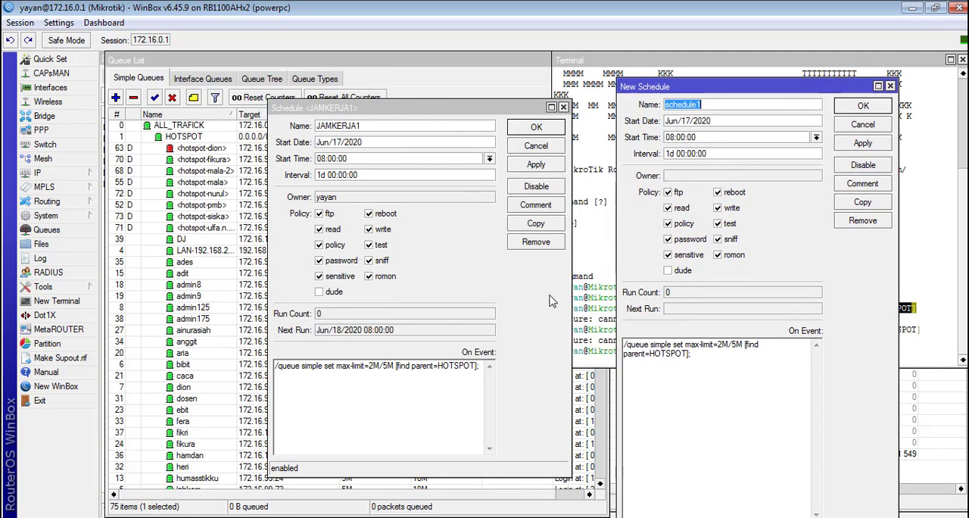
{"action": "left_click", "coordinate": [528, 321]}
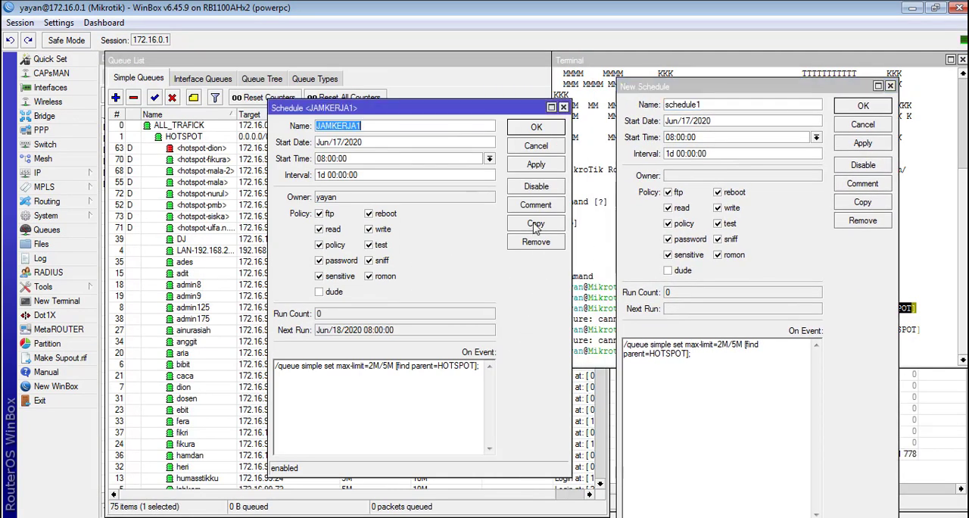
{"action": "left_click_drag", "start_coordinate": [677, 84], "coordinate": [350, 49]}
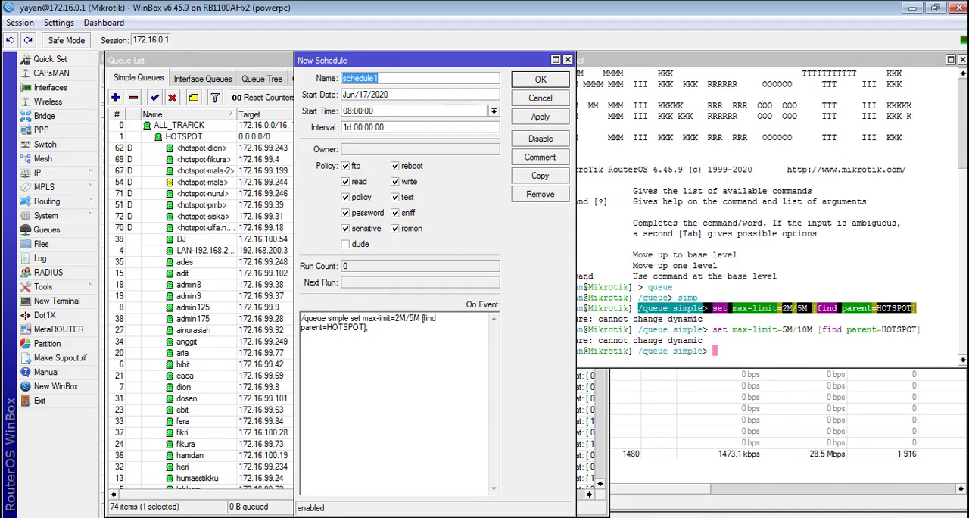
Step: Following the outside-working-hours line in Notepad, set the copied schedule's event command to max-limit=5M/10M and name the schedule ISTIRAHAT
{"action": "left_click", "coordinate": [561, 517]}
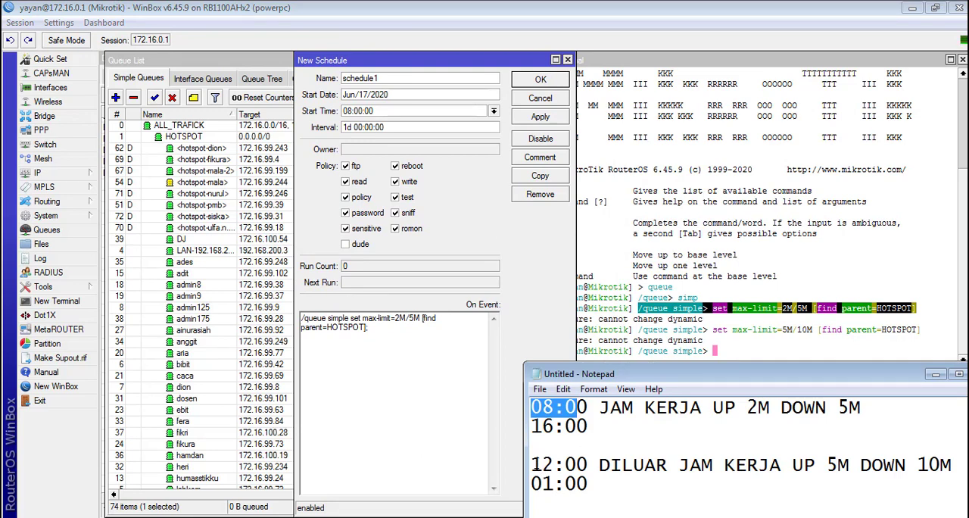
{"action": "left_click_drag", "start_coordinate": [531, 465], "coordinate": [906, 470]}
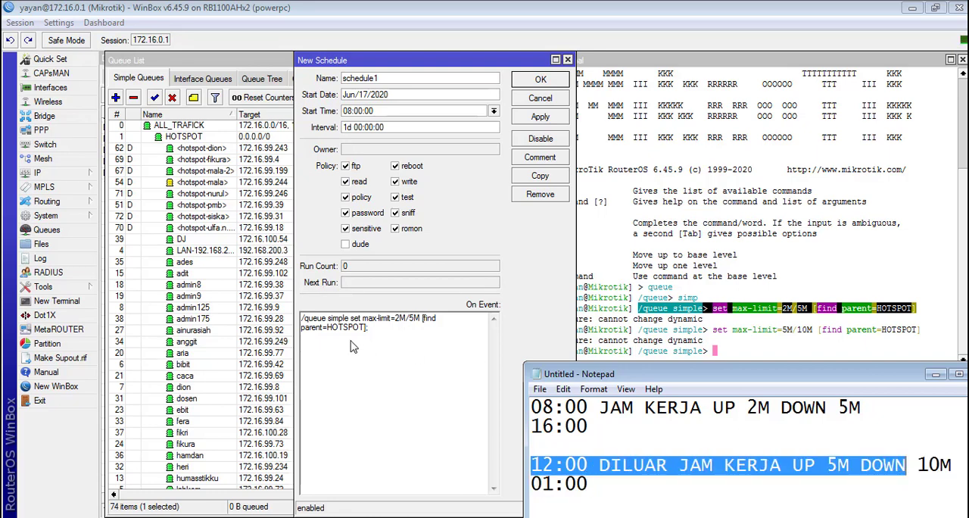
{"action": "left_click", "coordinate": [394, 324]}
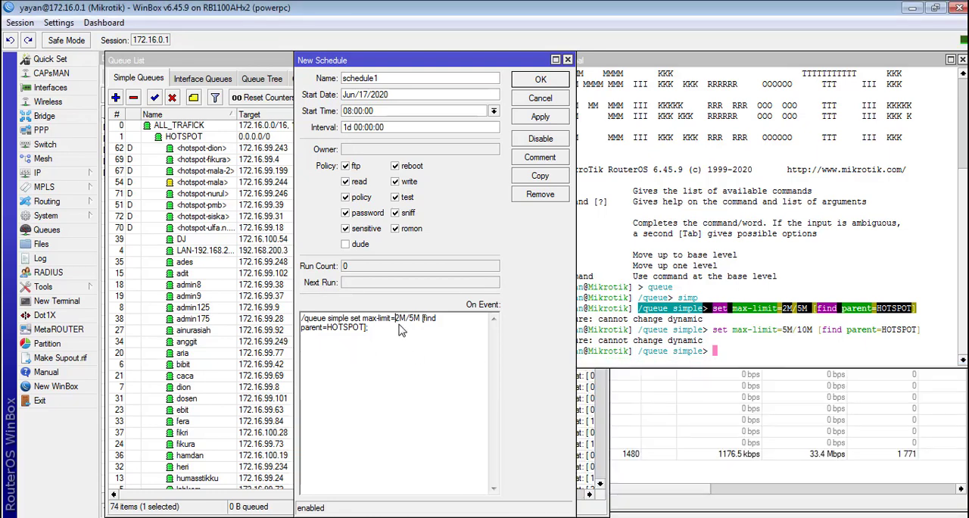
{"action": "key", "text": "Delete"}
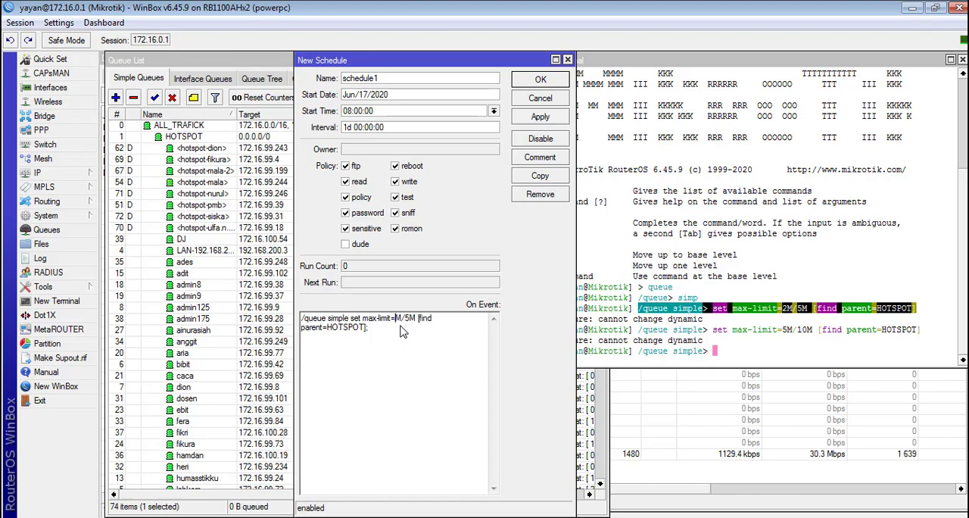
{"action": "type", "text": "5"}
{"action": "key", "text": "Right"}
{"action": "key", "text": "Right"}
{"action": "key", "text": "Delete"}
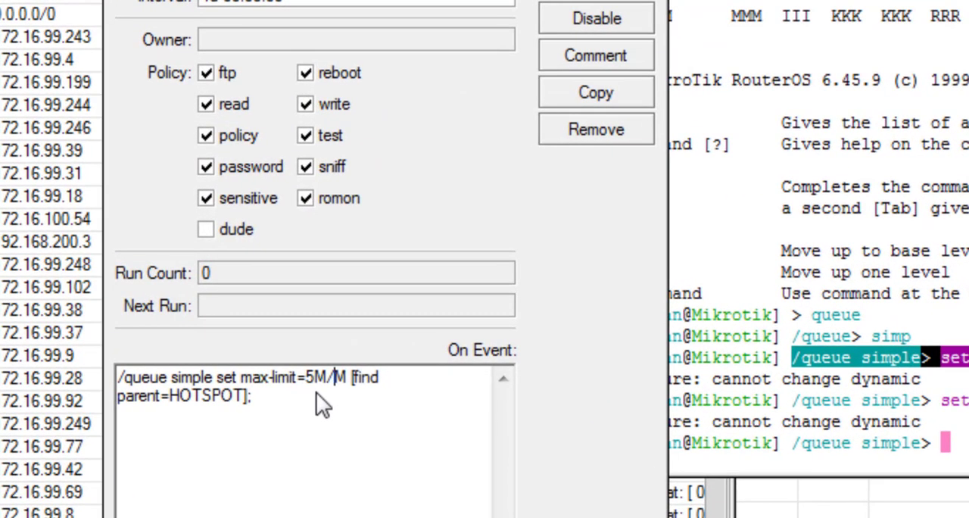
{"action": "type", "text": "10"}
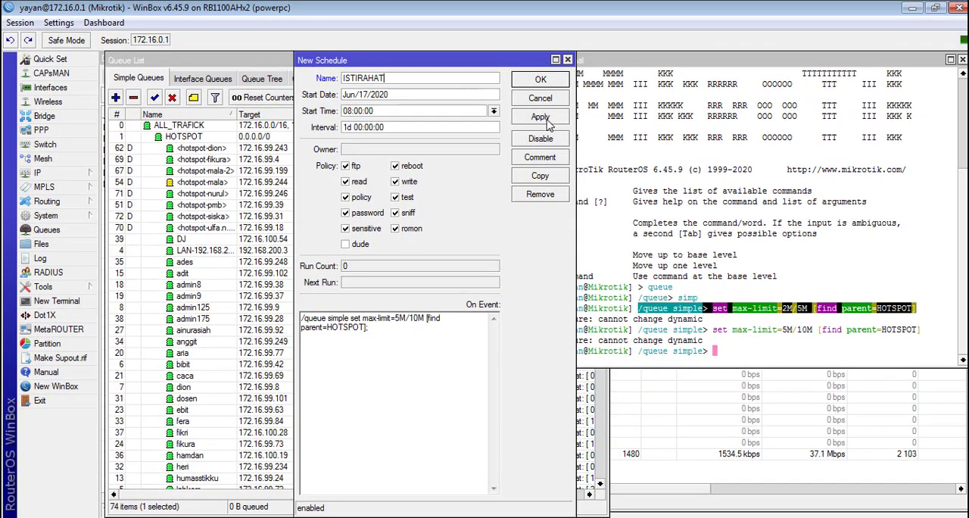
Step: Set the ISTIRAHAT schedule's start time to 12:00:00 and apply it
{"action": "double_click", "coordinate": [350, 111]}
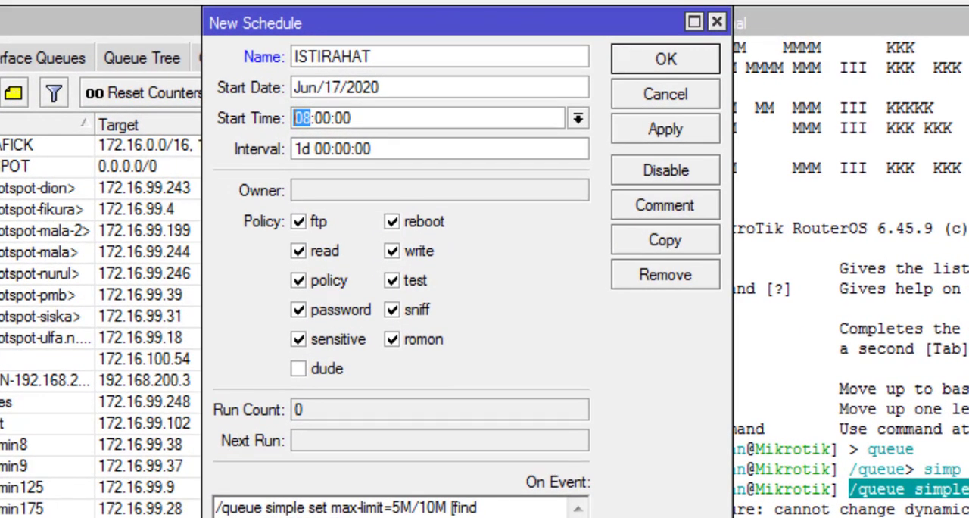
{"action": "key", "text": "Right"}
{"action": "left_click_drag", "start_coordinate": [309, 118], "coordinate": [239, 119]}
{"action": "type", "text": "12"}
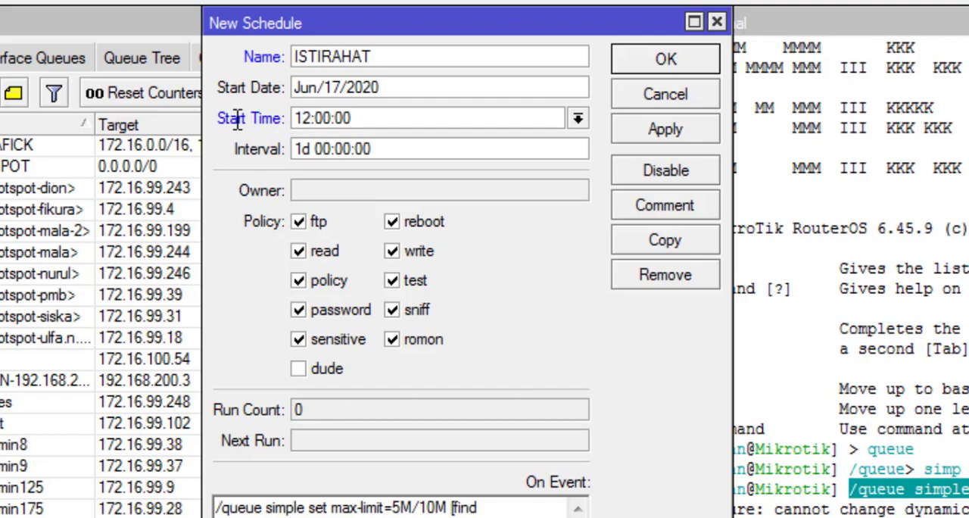
{"action": "left_click", "coordinate": [669, 132]}
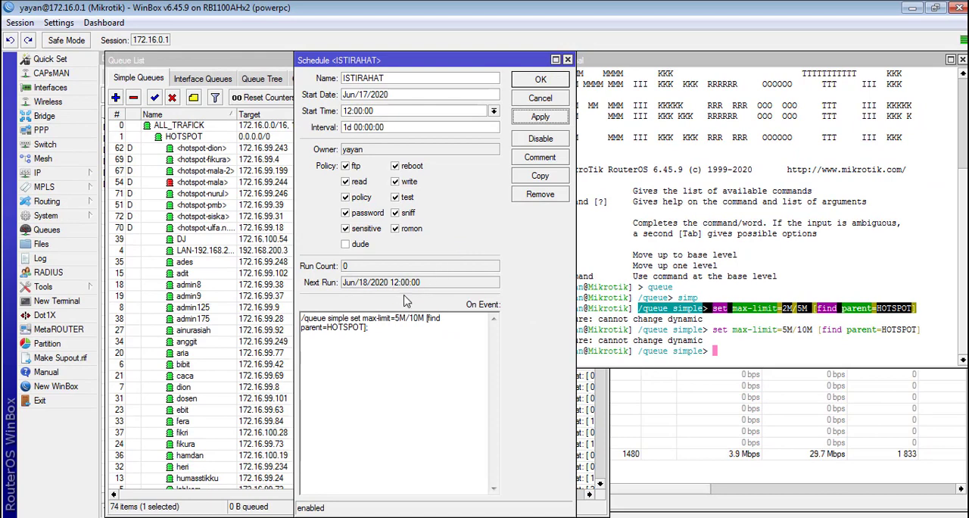
Step: Duplicate the ISTIRAHAT schedule, and confirm and close the original
{"action": "left_click", "coordinate": [559, 177]}
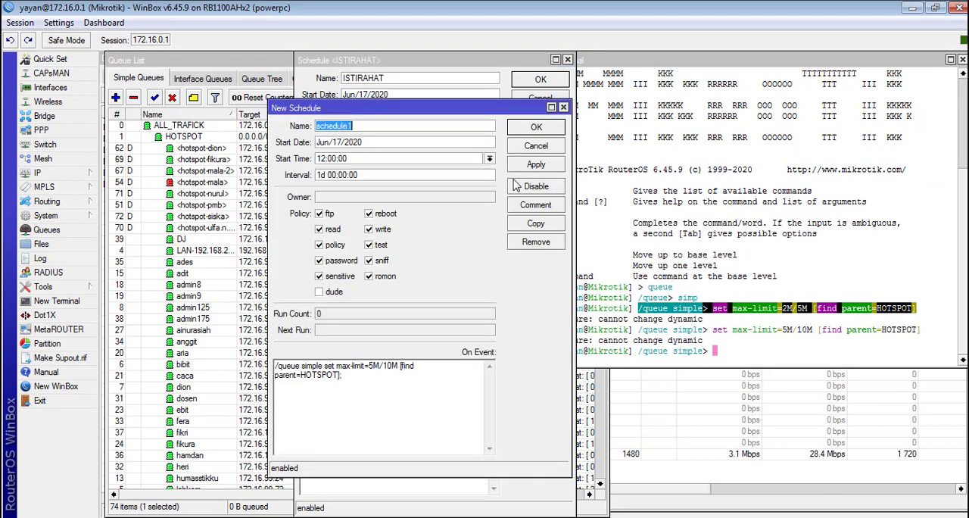
{"action": "left_click", "coordinate": [506, 87]}
{"action": "left_click", "coordinate": [540, 79]}
Step: Check the break's end time and the working-hours upload limit in Notepad
{"action": "left_click", "coordinate": [500, 517]}
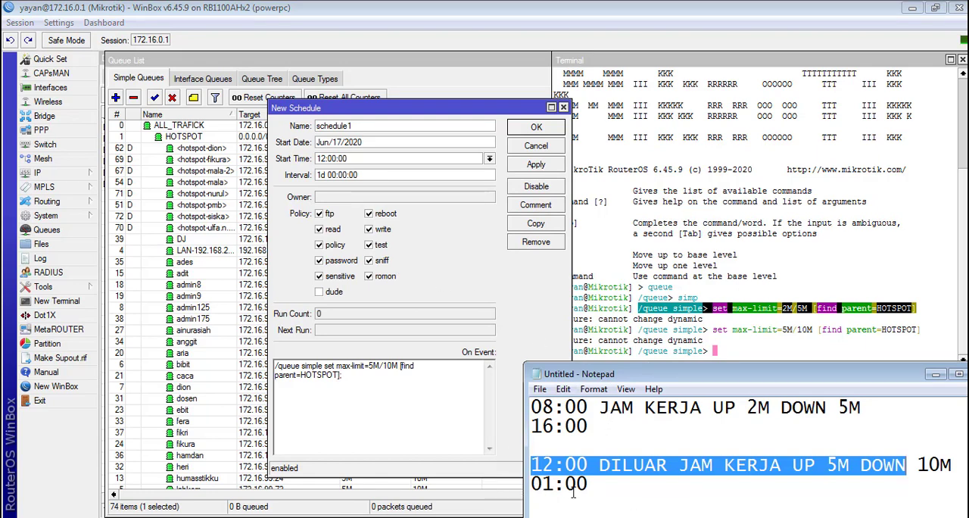
{"action": "left_click_drag", "start_coordinate": [544, 484], "coordinate": [564, 485]}
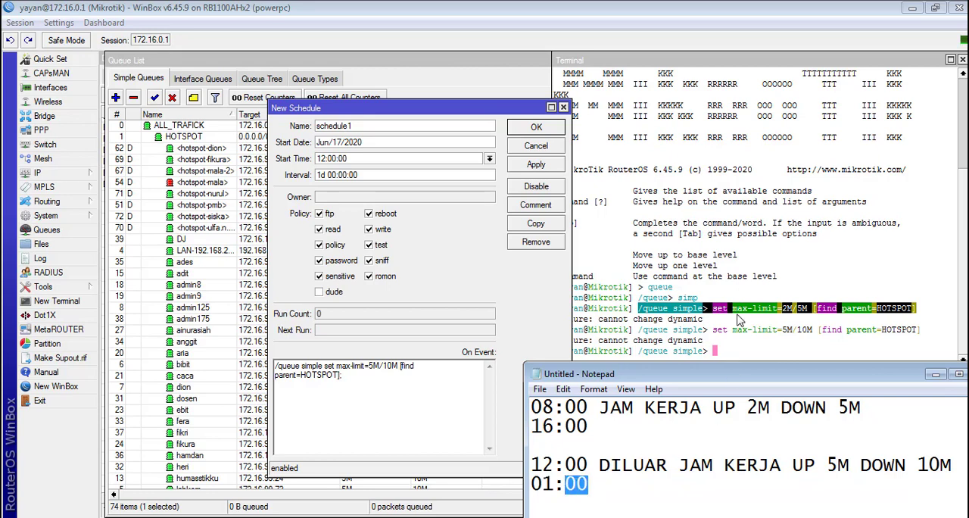
{"action": "left_click_drag", "start_coordinate": [747, 410], "coordinate": [775, 410]}
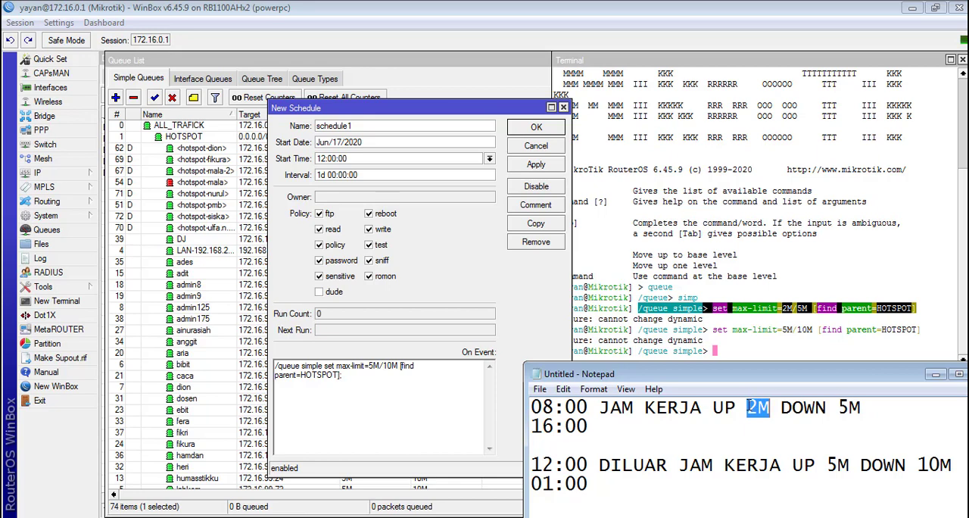
Step: Following the working-hours line in Notepad, set the copied schedule's event command to max-limit=2M/5M
{"action": "left_click_drag", "start_coordinate": [747, 409], "coordinate": [780, 409]}
{"action": "left_click_drag", "start_coordinate": [369, 367], "coordinate": [372, 364]}
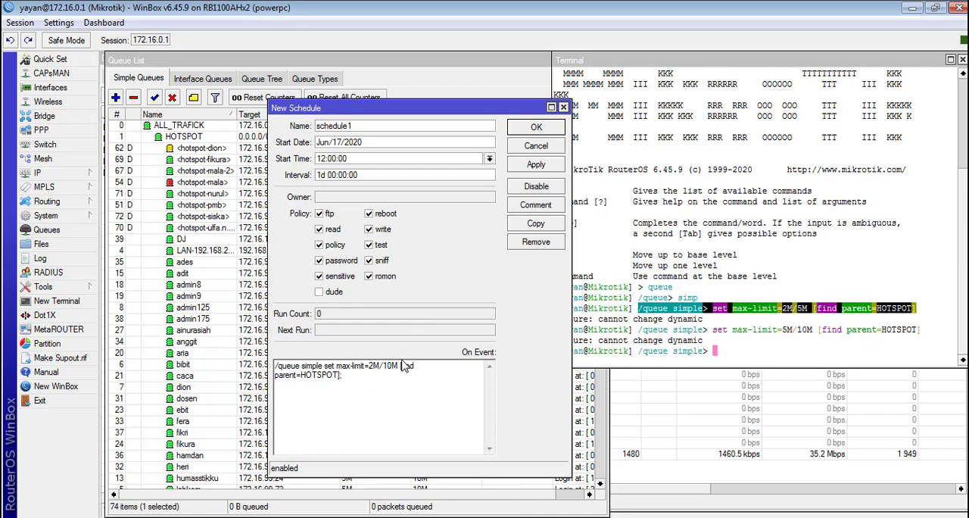
{"action": "left_click", "coordinate": [389, 367]}
{"action": "key", "text": "BackSpace"}
{"action": "key", "text": "Delete"}
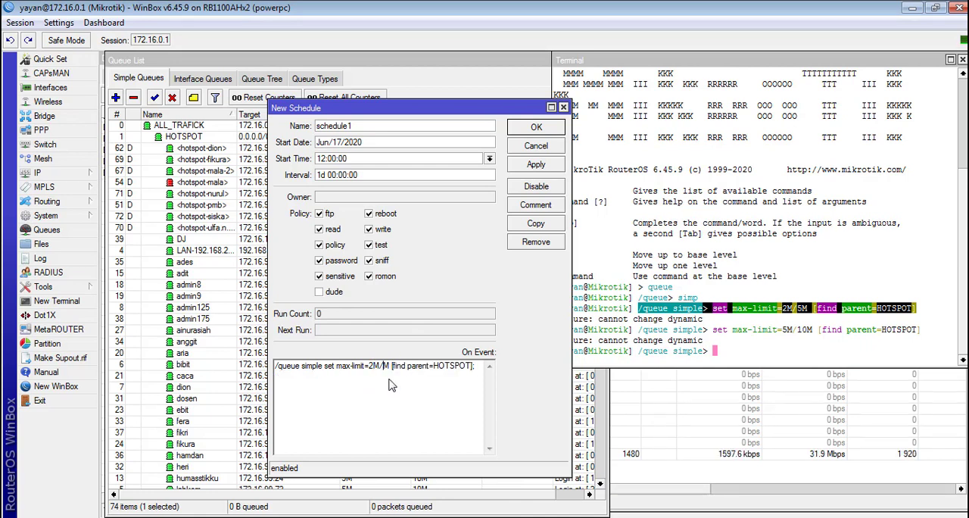
{"action": "type", "text": "5"}
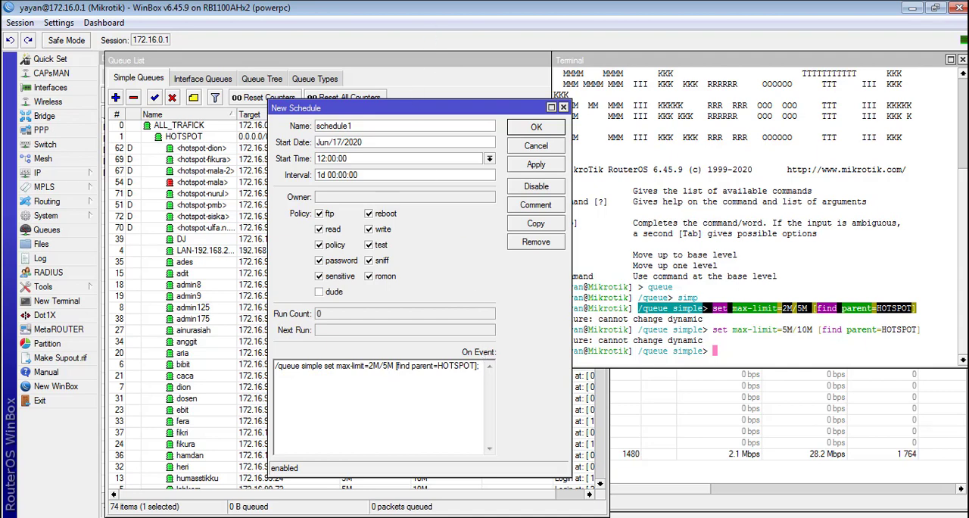
Step: Set the copied schedule's start time to 01:00:00 and apply it
{"action": "key", "text": "alt+Tab"}
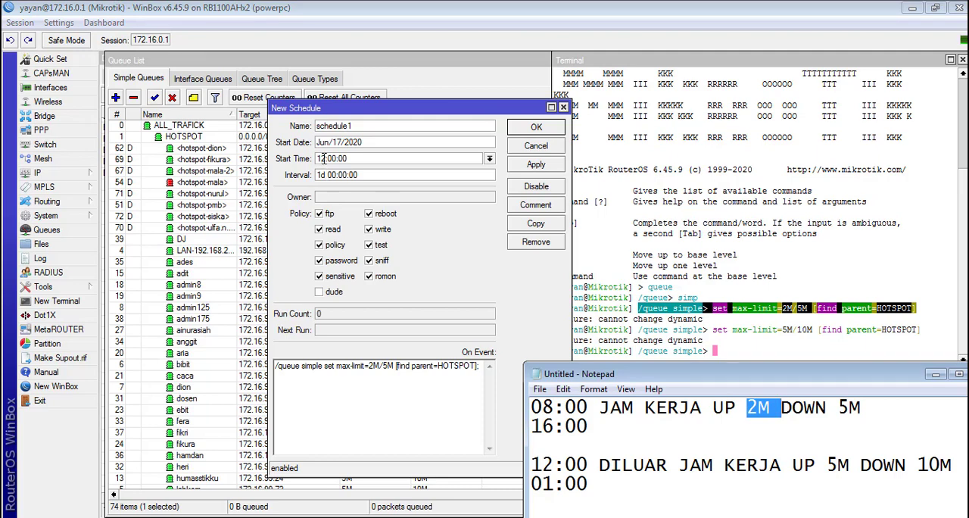
{"action": "left_click_drag", "start_coordinate": [324, 158], "coordinate": [302, 158]}
{"action": "key", "text": "Delete"}
{"action": "key", "text": "Delete"}
{"action": "type", "text": "0"}
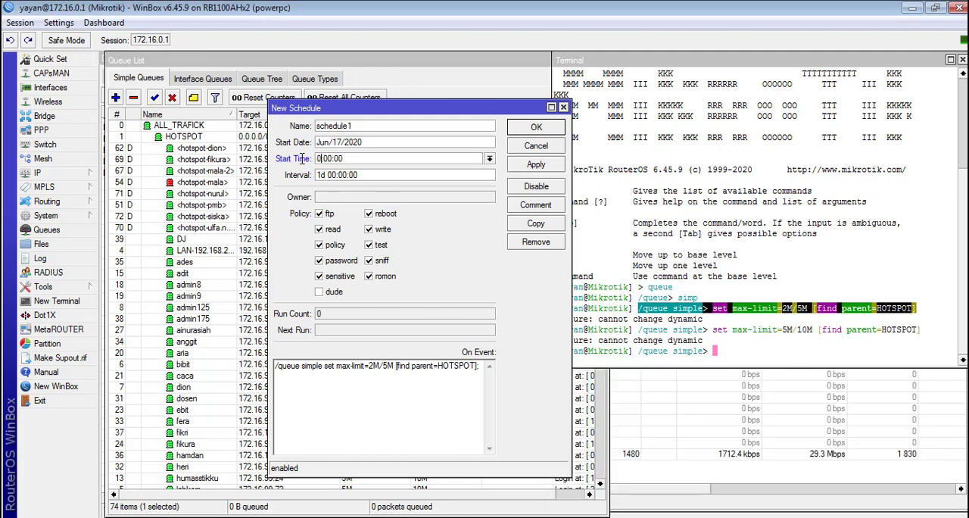
{"action": "type", "text": "1"}
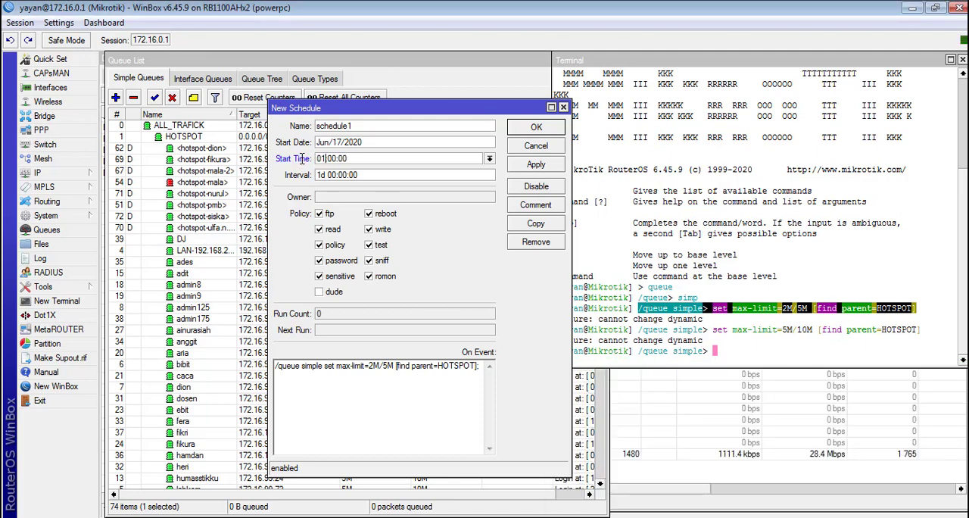
{"action": "left_click", "coordinate": [523, 168]}
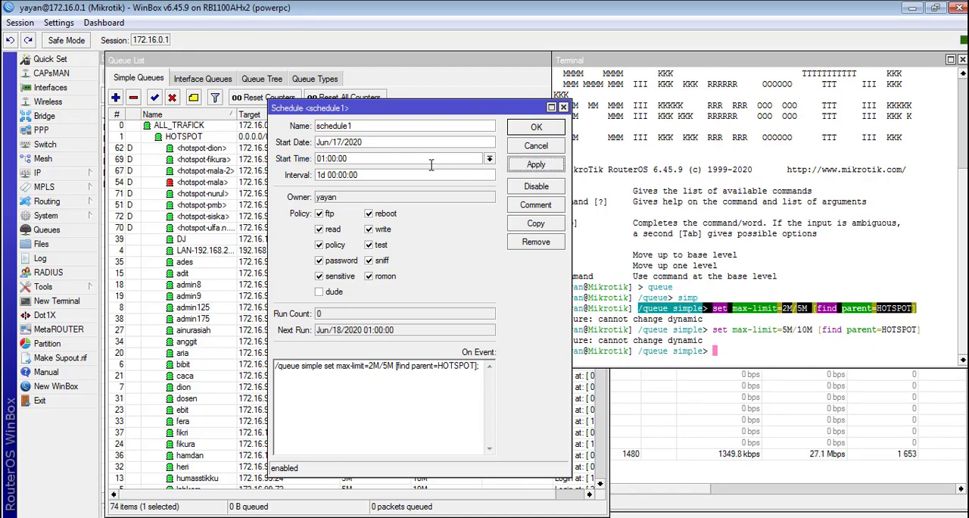
Step: Set the copied schedule's start time to 13:00:00 and apply it
{"action": "double_click", "coordinate": [322, 158]}
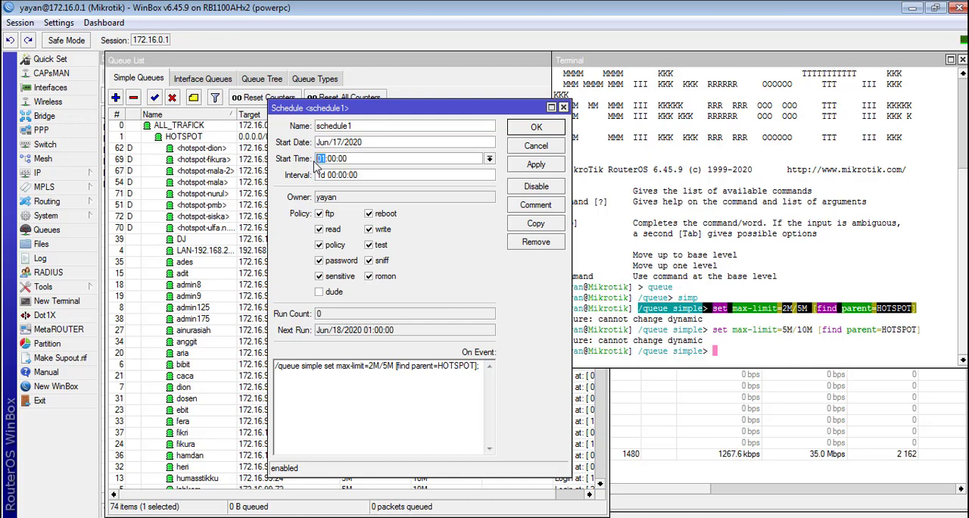
{"action": "type", "text": "12"}
{"action": "key", "text": "BackSpace"}
{"action": "type", "text": "3"}
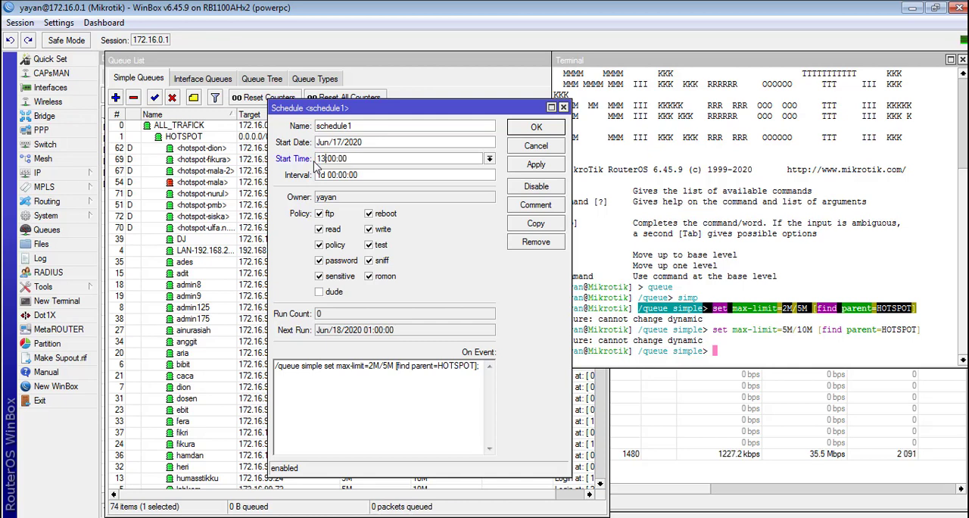
{"action": "left_click", "coordinate": [530, 168]}
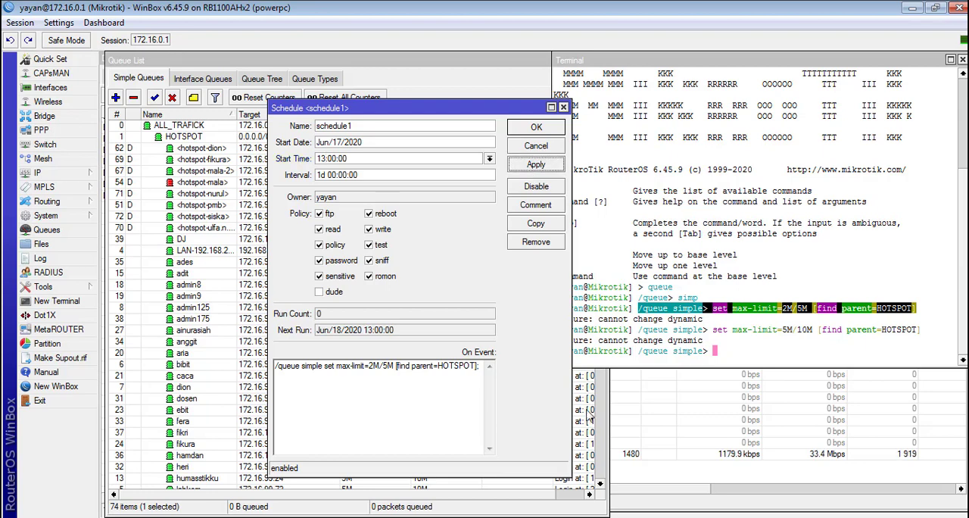
Step: Review the working-hours end time and outside-hours limits in Notepad, and name the 13:00:00 schedule JAMKERJA2 and apply it
{"action": "key", "text": "alt+Tab"}
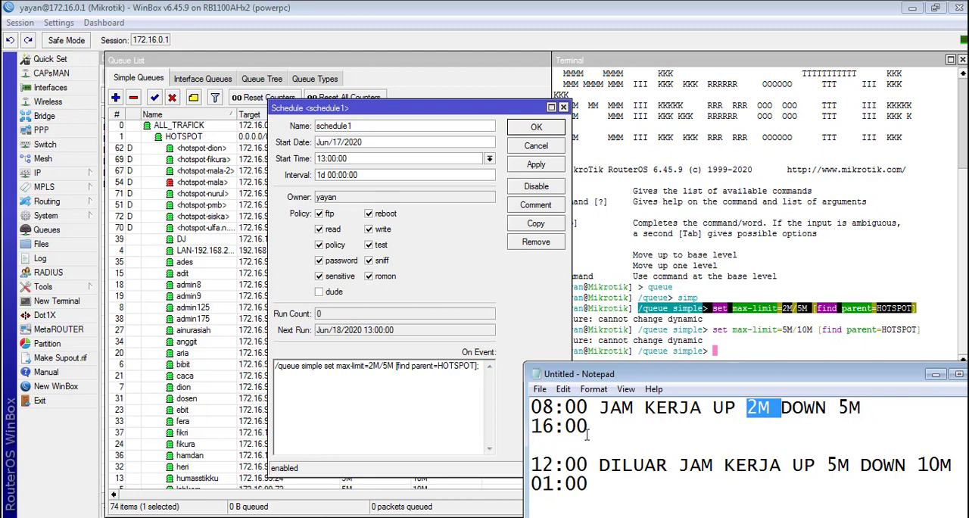
{"action": "left_click_drag", "start_coordinate": [589, 431], "coordinate": [526, 421]}
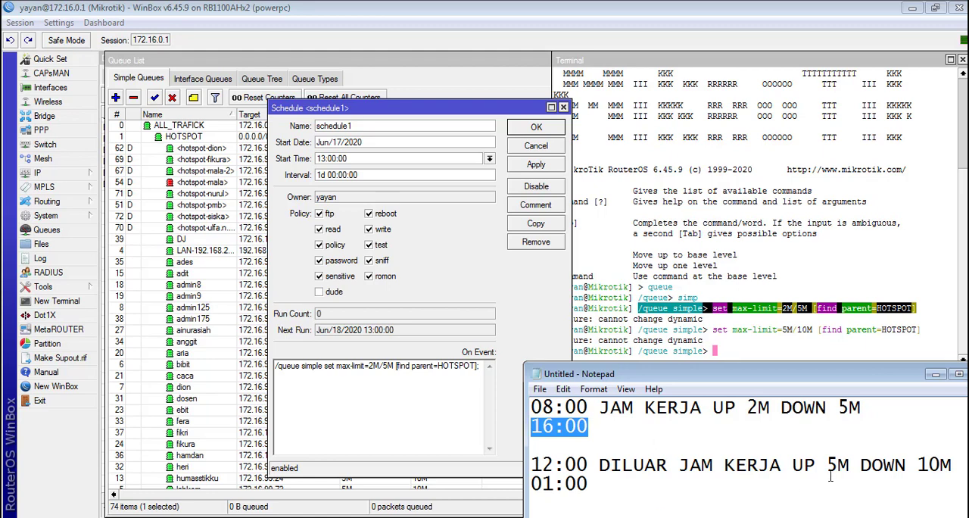
{"action": "left_click_drag", "start_coordinate": [836, 464], "coordinate": [963, 464]}
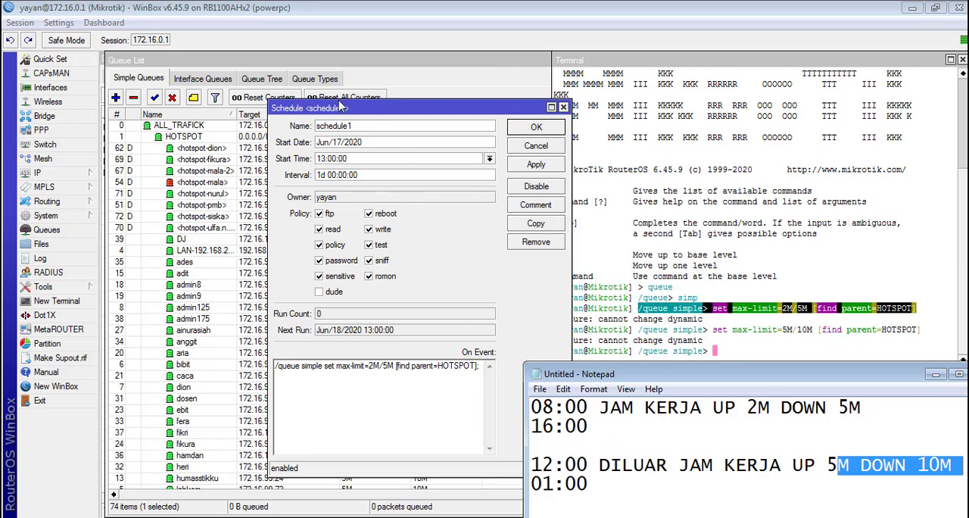
{"action": "left_click", "coordinate": [374, 125]}
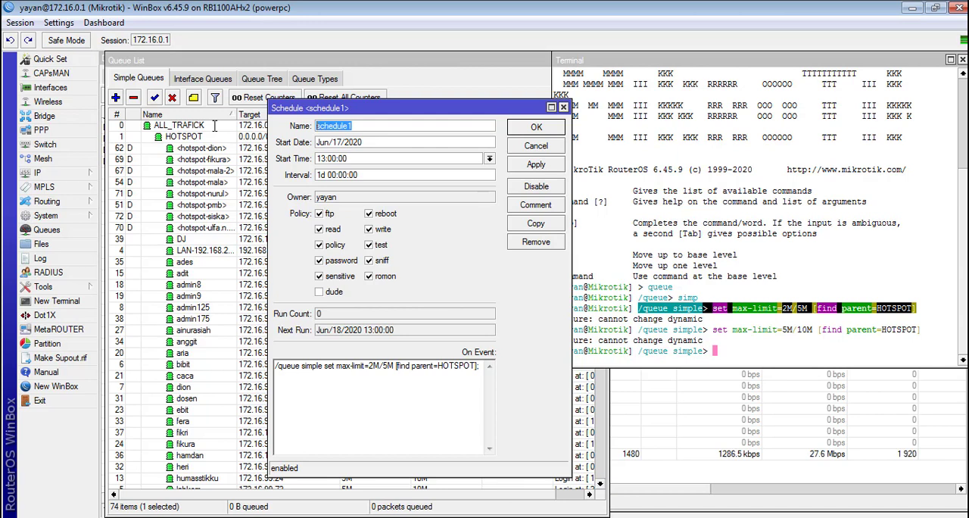
{"action": "type", "text": "JAMKERJA2"}
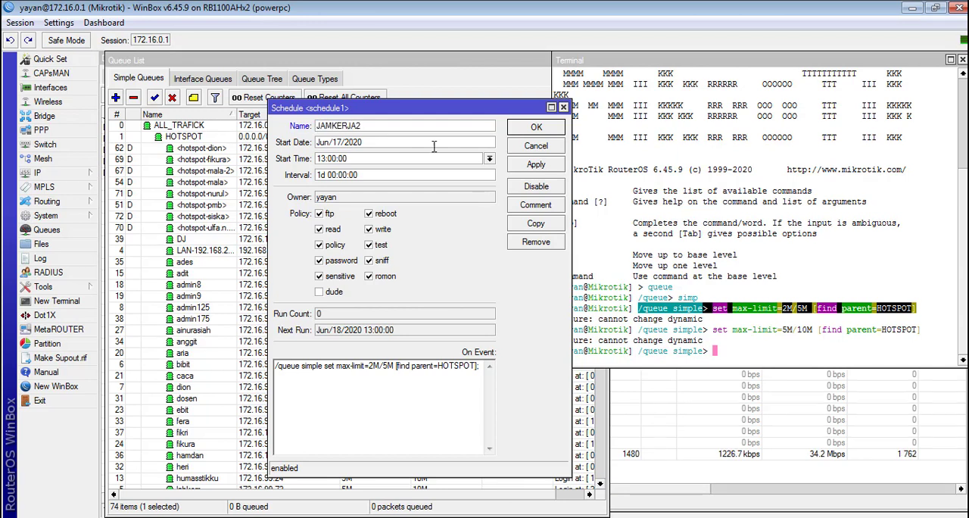
{"action": "left_click", "coordinate": [542, 168]}
Step: Duplicate the JAMKERJA2 schedule and name the copy DILUARJAMKERJA
{"action": "left_click", "coordinate": [536, 227]}
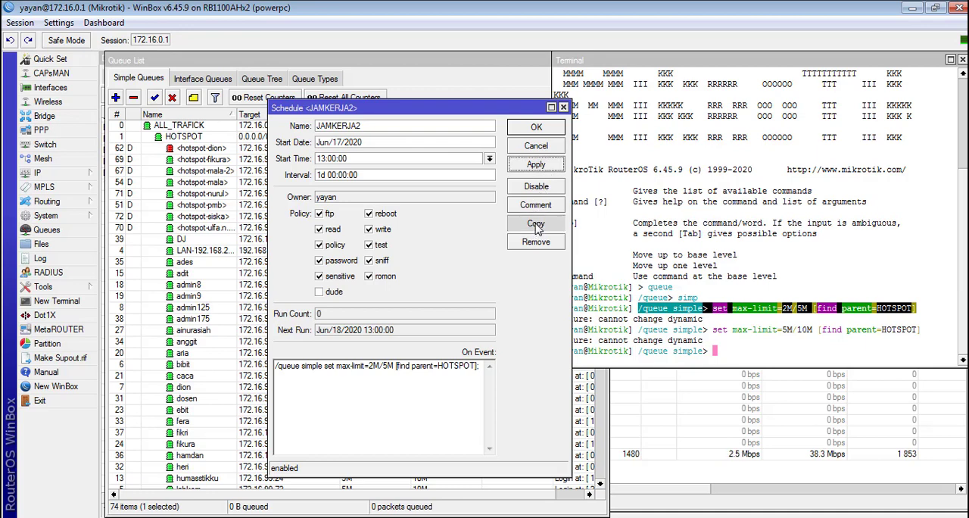
{"action": "left_click", "coordinate": [277, 209]}
{"action": "left_click", "coordinate": [338, 76]}
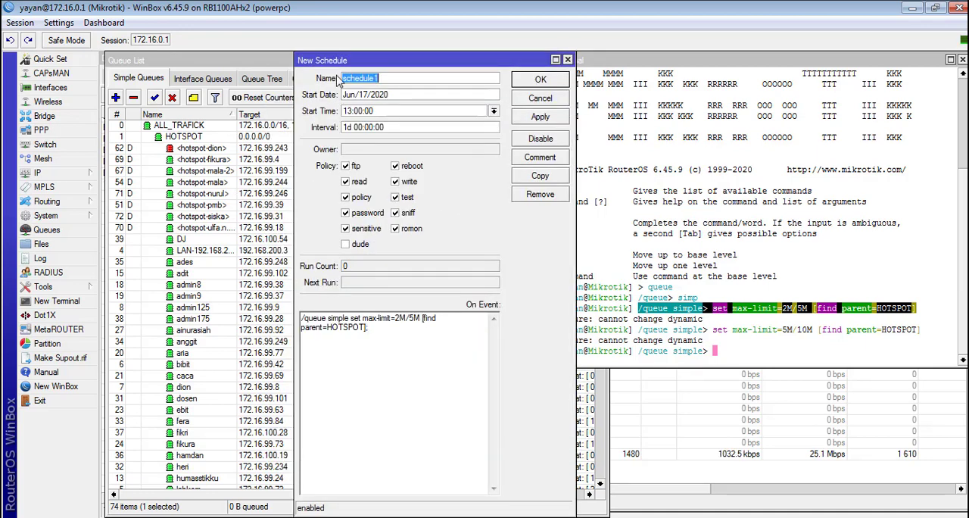
{"action": "left_click_drag", "start_coordinate": [343, 63], "coordinate": [317, 64]}
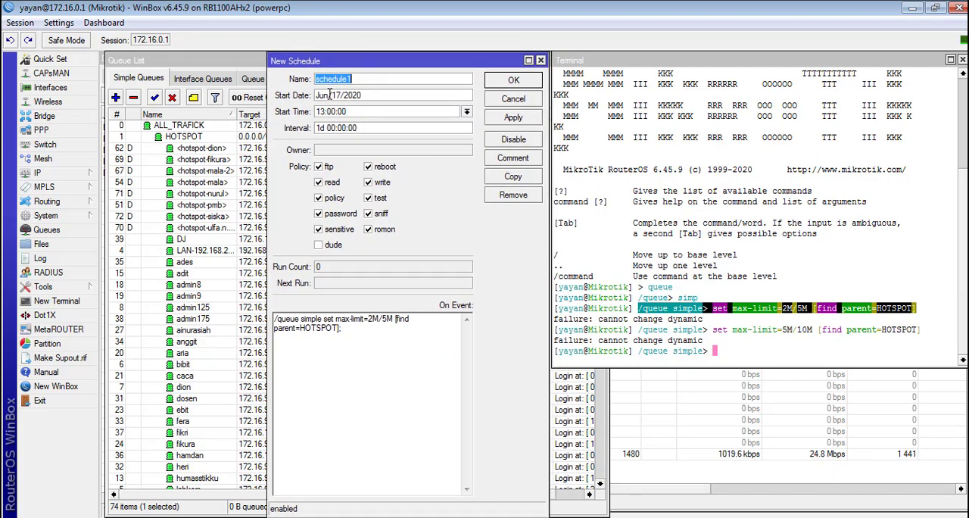
{"action": "type", "text": "DILUARJAMKERJA"}
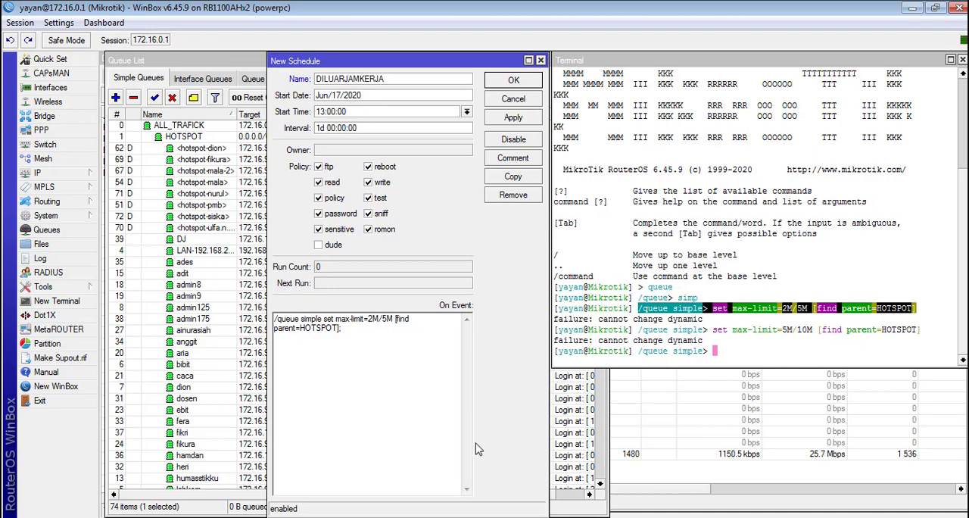
Step: Following the working-hours end time in Notepad, set the DILUARJAMKERJA start time to 16:00:00
{"action": "key", "text": "alt+Tab"}
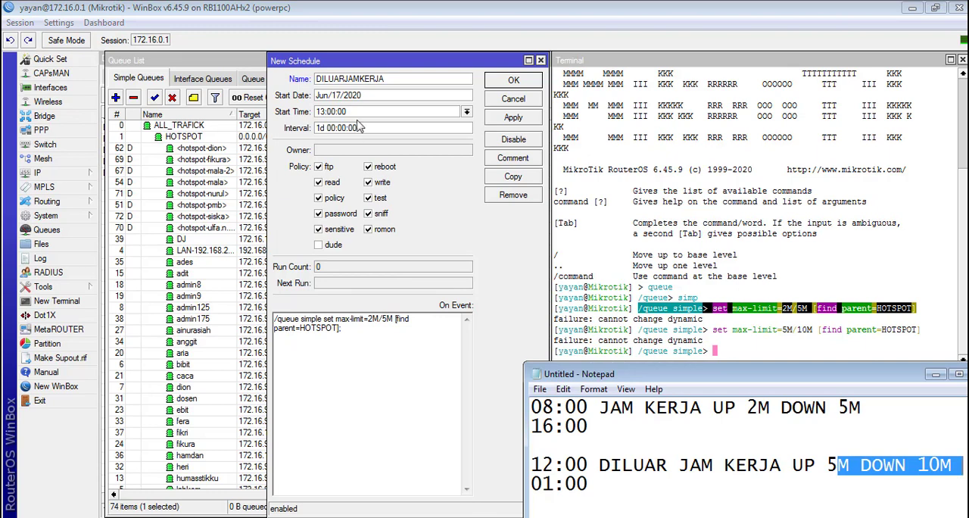
{"action": "double_click", "coordinate": [321, 111]}
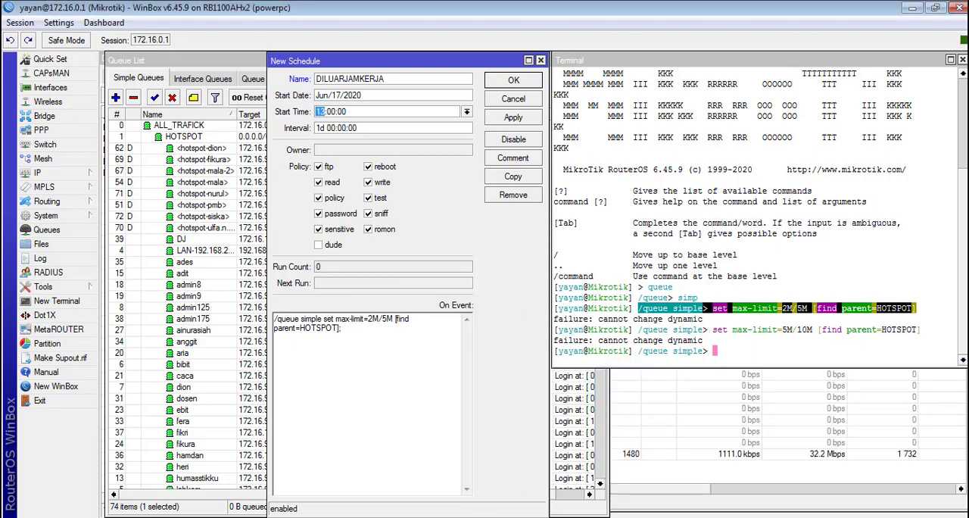
{"action": "key", "text": "alt+Tab"}
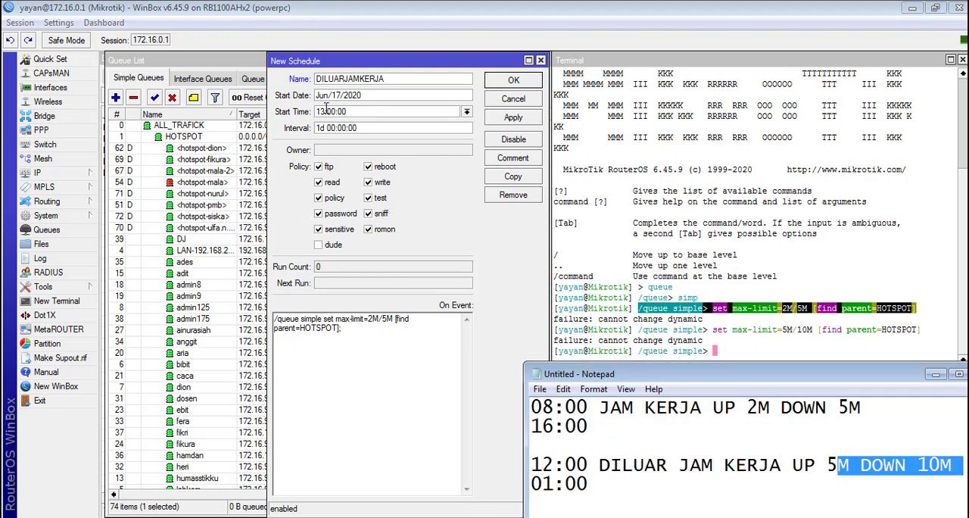
{"action": "key", "text": "alt+Tab"}
{"action": "type", "text": "16"}
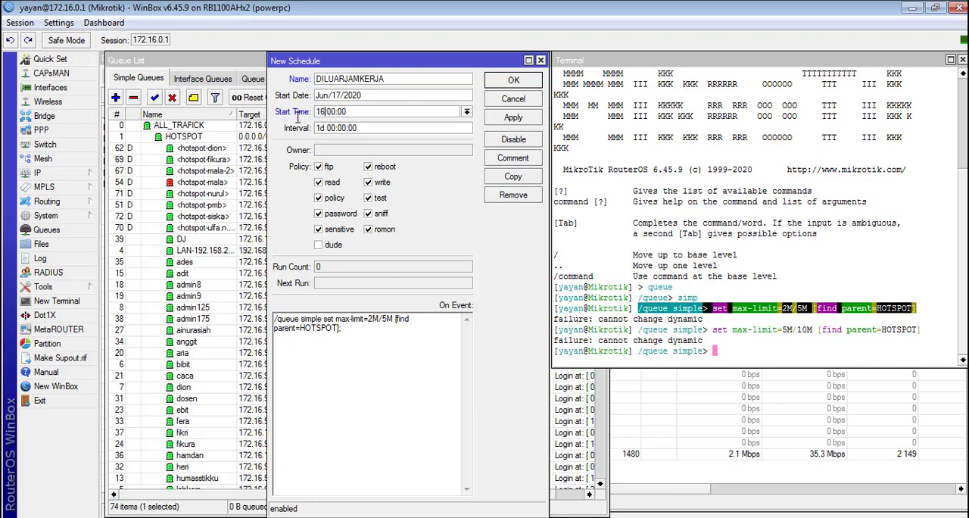
Step: Set the DILUARJAMKERJA event command to max-limit=5M/10M, apply it, and compare the schedule with the Notepad plan
{"action": "left_click", "coordinate": [368, 319]}
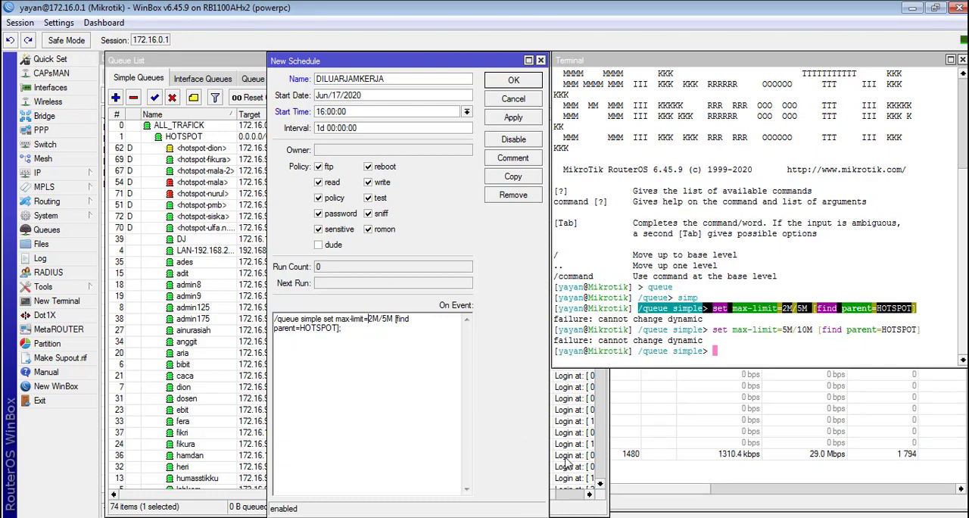
{"action": "key", "text": "Delete"}
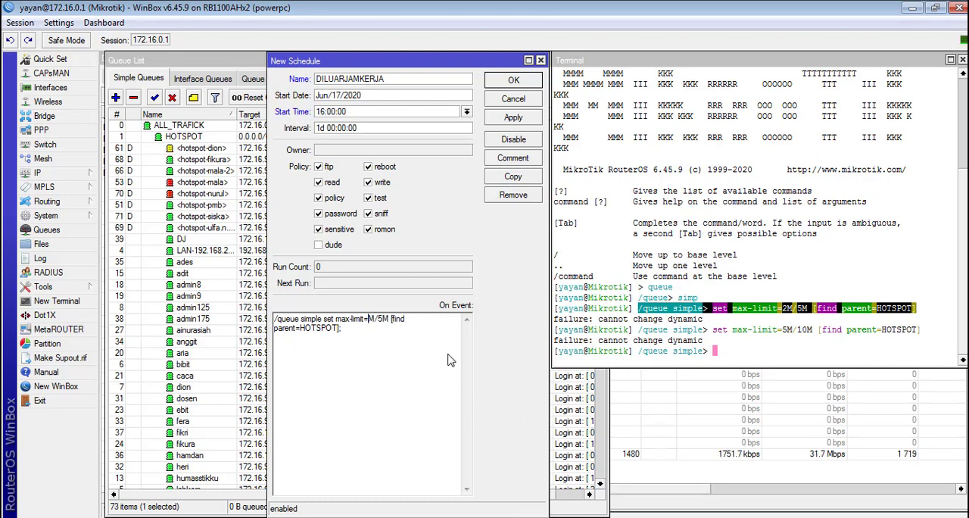
{"action": "type", "text": "5"}
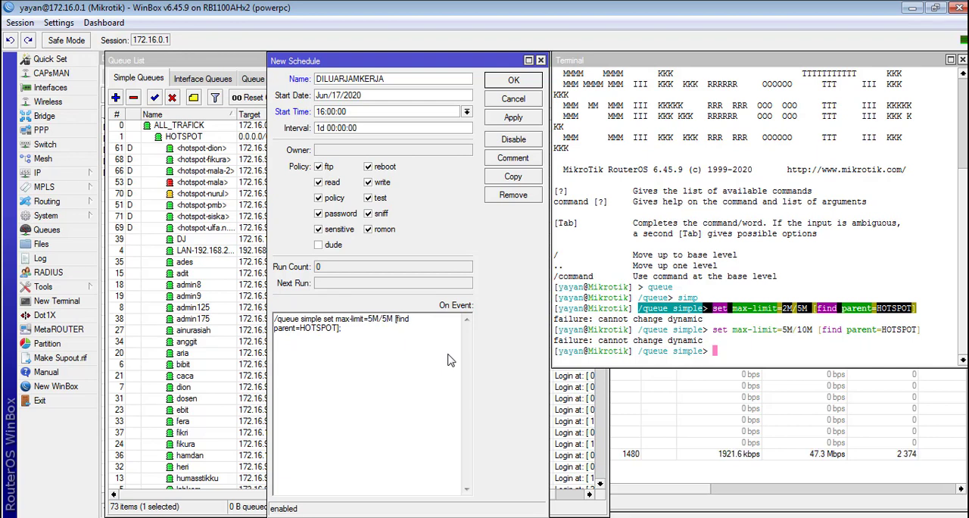
{"action": "key", "text": "BackSpace"}
{"action": "type", "text": "10"}
{"action": "left_click", "coordinate": [513, 117]}
{"action": "left_click", "coordinate": [566, 517]}
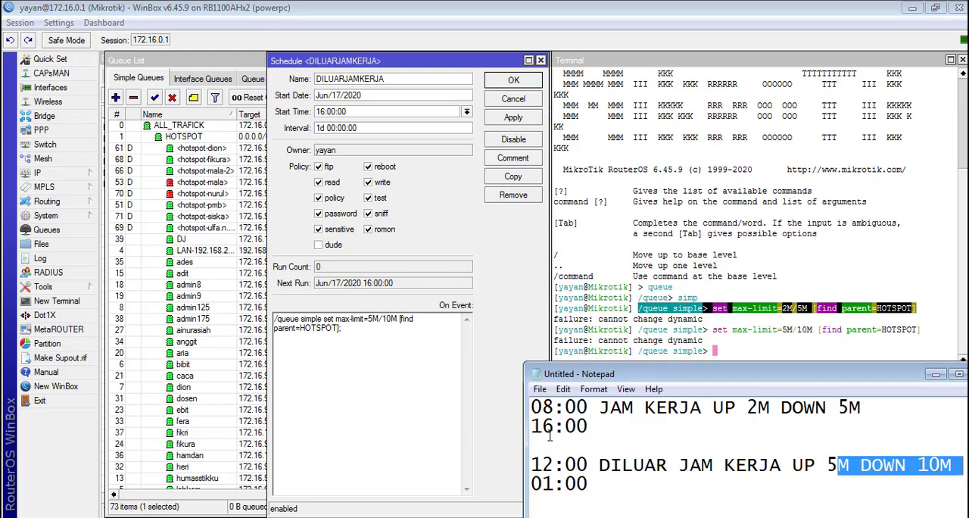
{"action": "left_click_drag", "start_coordinate": [590, 426], "coordinate": [522, 427]}
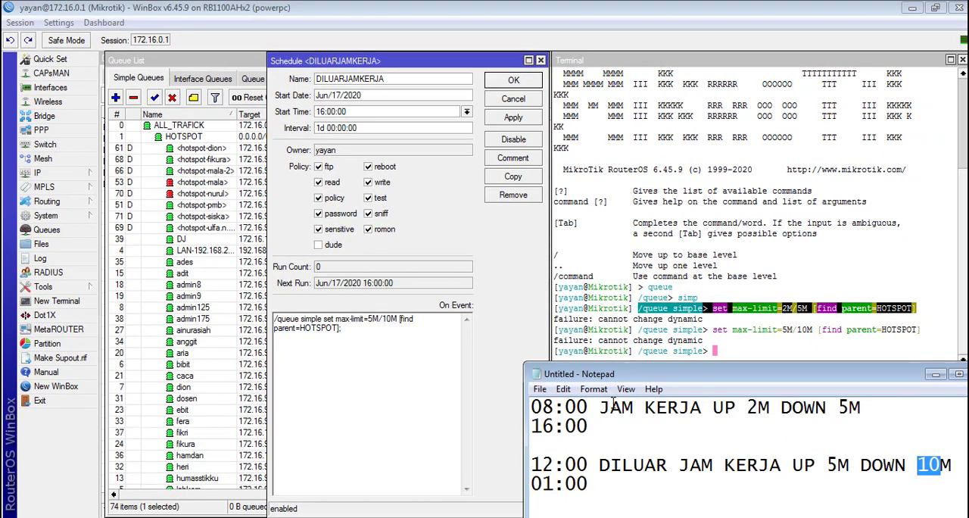
{"action": "left_click", "coordinate": [385, 335]}
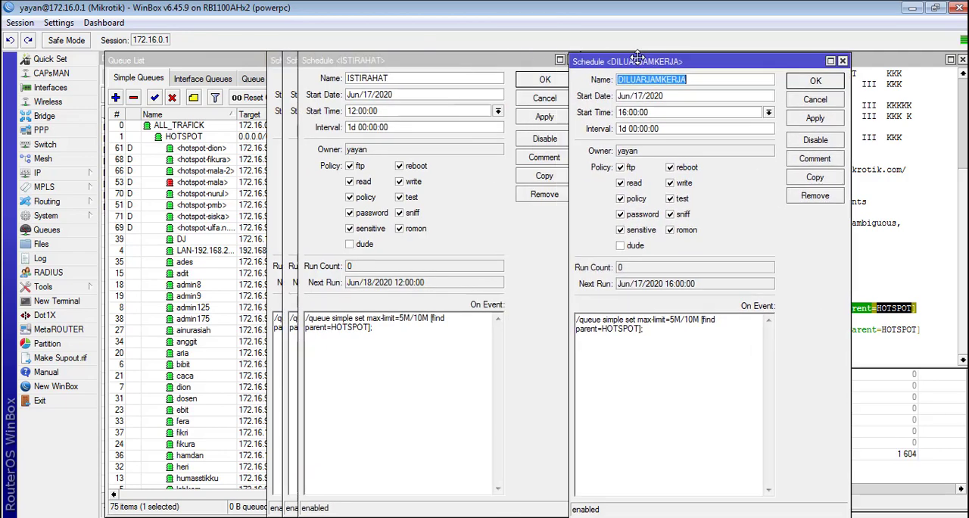
Step: Spread the overlapping DILUARJAMKERJA, ISTIRAHAT and JAMKERJA1 schedule windows apart so each can be read
{"action": "left_click_drag", "start_coordinate": [383, 73], "coordinate": [863, 108]}
{"action": "left_click_drag", "start_coordinate": [382, 60], "coordinate": [383, 115]}
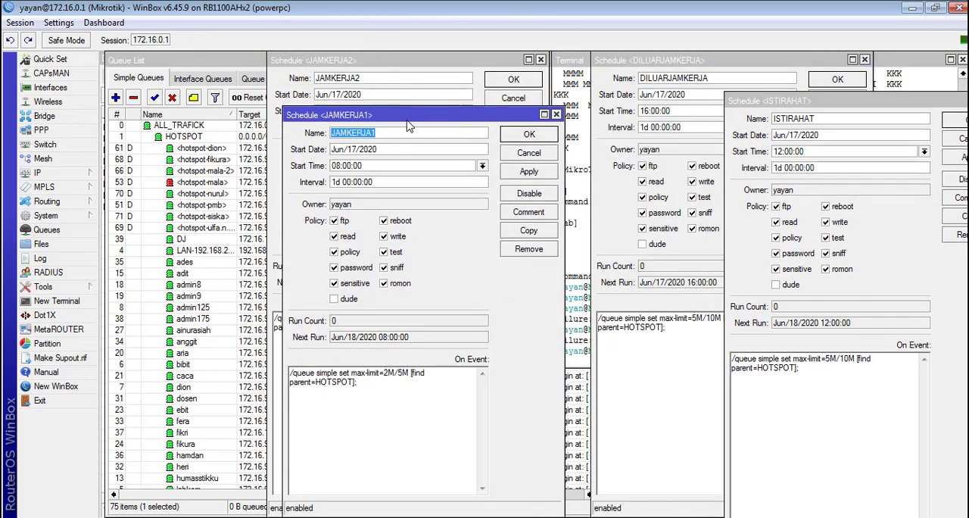
{"action": "left_click_drag", "start_coordinate": [528, 120], "coordinate": [598, 155]}
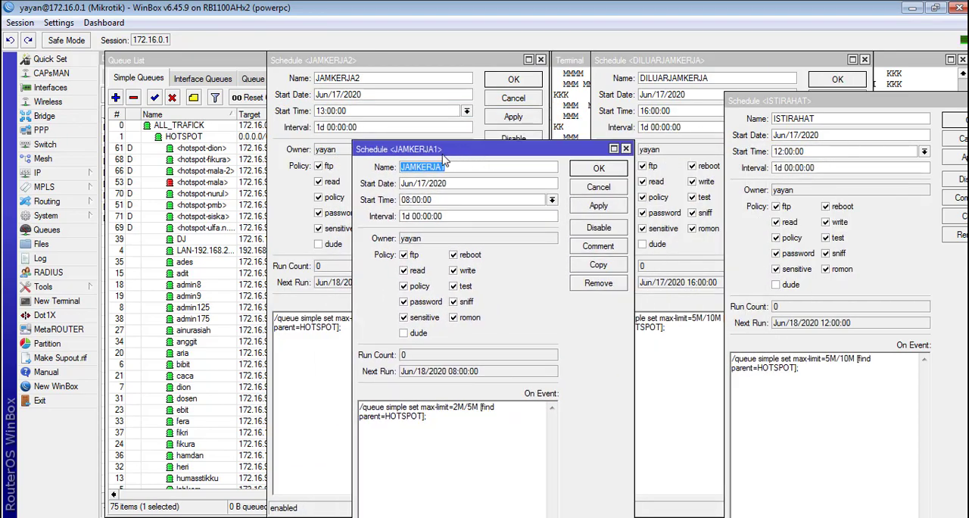
{"action": "left_click_drag", "start_coordinate": [446, 152], "coordinate": [214, 96]}
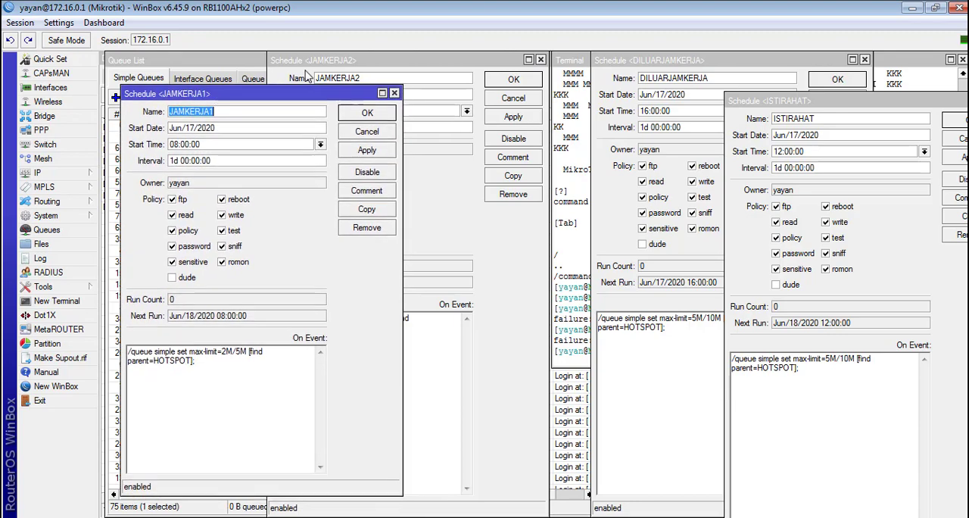
Step: Move the JAMKERJA2 window out of the way and place ISTIRAHAT directly beside JAMKERJA1
{"action": "left_click_drag", "start_coordinate": [317, 60], "coordinate": [540, 266]}
{"action": "left_click", "coordinate": [823, 99]}
{"action": "left_click_drag", "start_coordinate": [823, 99], "coordinate": [378, 104]}
{"action": "left_click_drag", "start_coordinate": [266, 95], "coordinate": [253, 67]}
{"action": "left_click_drag", "start_coordinate": [418, 106], "coordinate": [431, 74]}
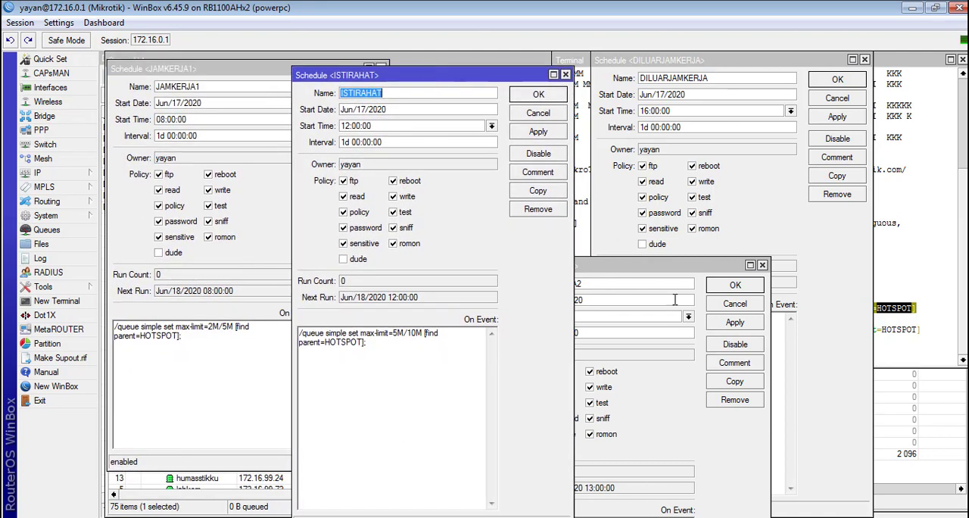
Step: Place JAMKERJA2 beside ISTIRAHAT with DILUARJAMKERJA last in the row, and close the Terminal window
{"action": "left_click_drag", "start_coordinate": [624, 271], "coordinate": [668, 176]}
{"action": "left_click_drag", "start_coordinate": [691, 64], "coordinate": [823, 90]}
{"action": "left_click_drag", "start_coordinate": [686, 173], "coordinate": [661, 78]}
{"action": "left_click", "coordinate": [962, 59]}
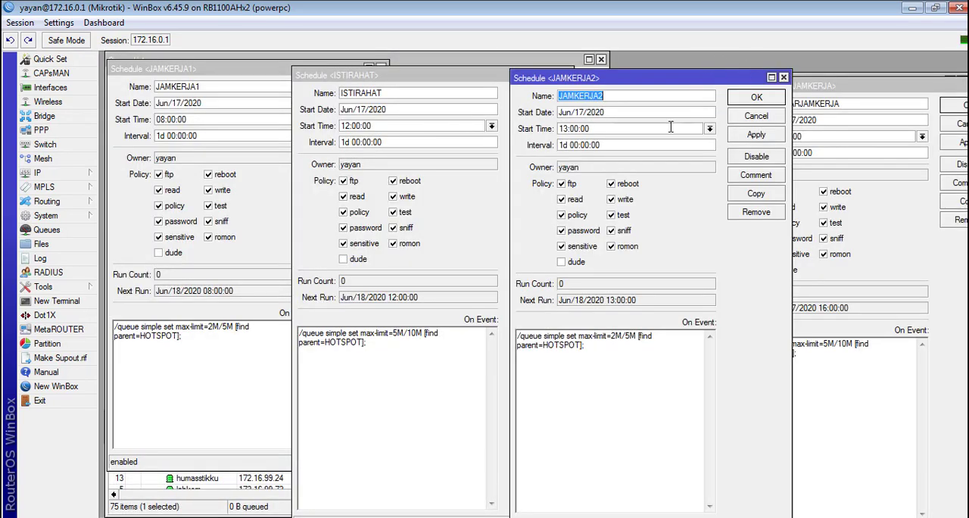
{"action": "left_click_drag", "start_coordinate": [804, 89], "coordinate": [805, 111]}
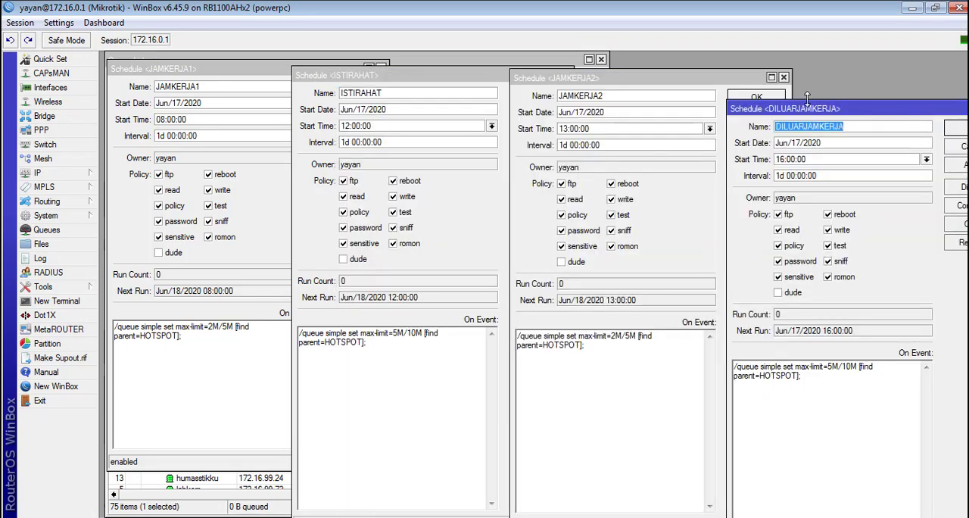
Step: Review the JAMKERJA1 event command, then examine the simple queues grouped under the LAN parent in the queue list
{"action": "left_click_drag", "start_coordinate": [804, 109], "coordinate": [805, 103]}
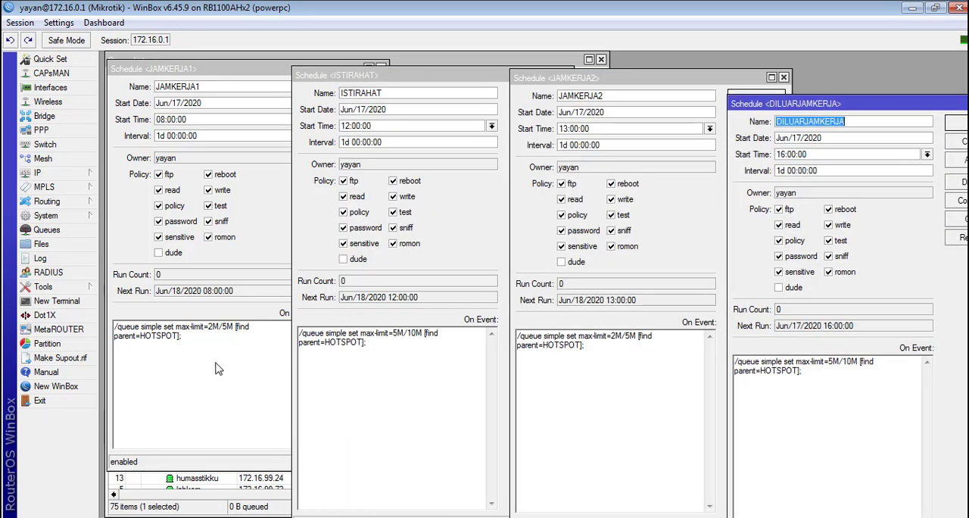
{"action": "left_click_drag", "start_coordinate": [198, 345], "coordinate": [97, 331]}
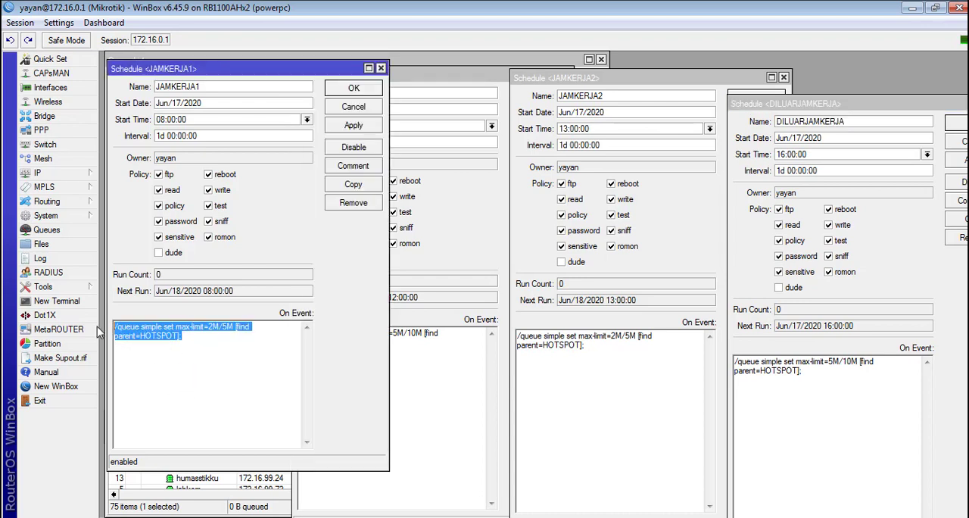
{"action": "left_click", "coordinate": [188, 337]}
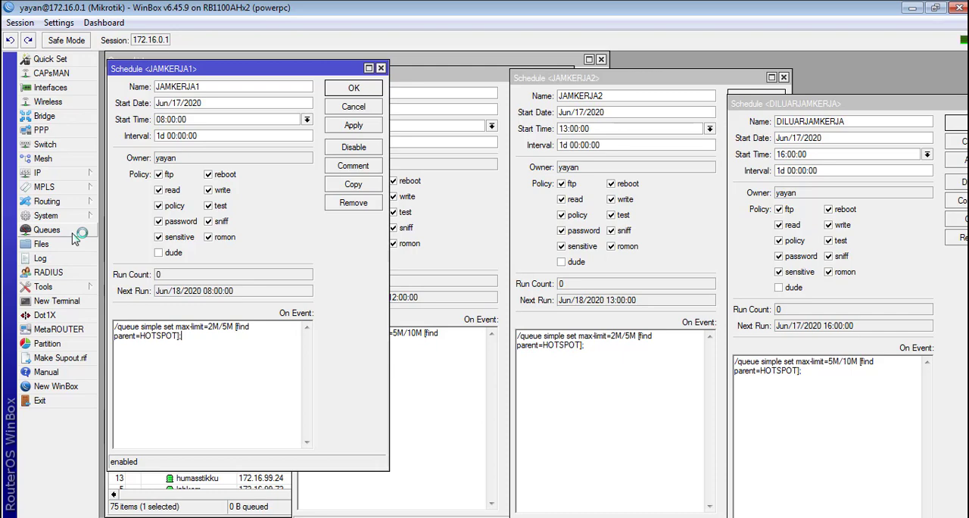
{"action": "left_click", "coordinate": [94, 232]}
{"action": "scroll", "coordinate": [454, 292], "scroll_direction": "down", "scroll_amount": 5}
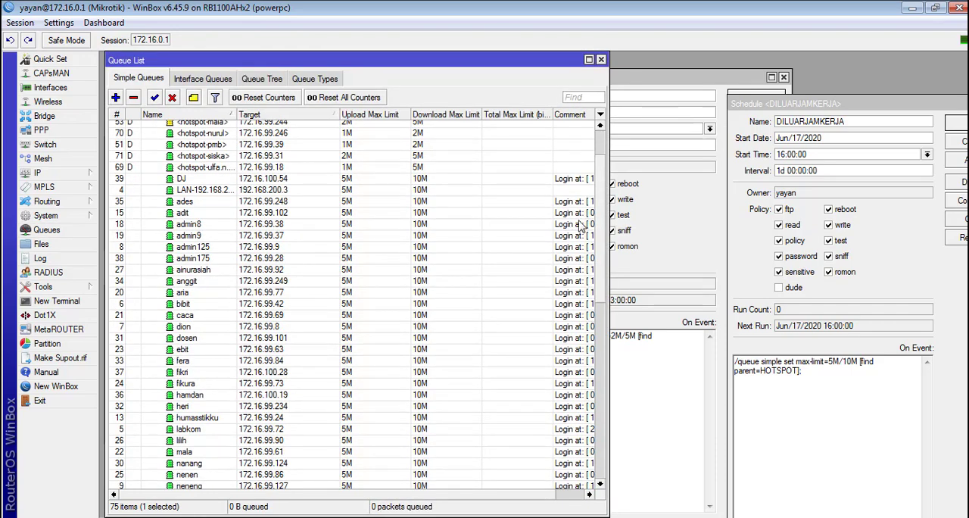
{"action": "left_click_drag", "start_coordinate": [599, 228], "coordinate": [597, 409]}
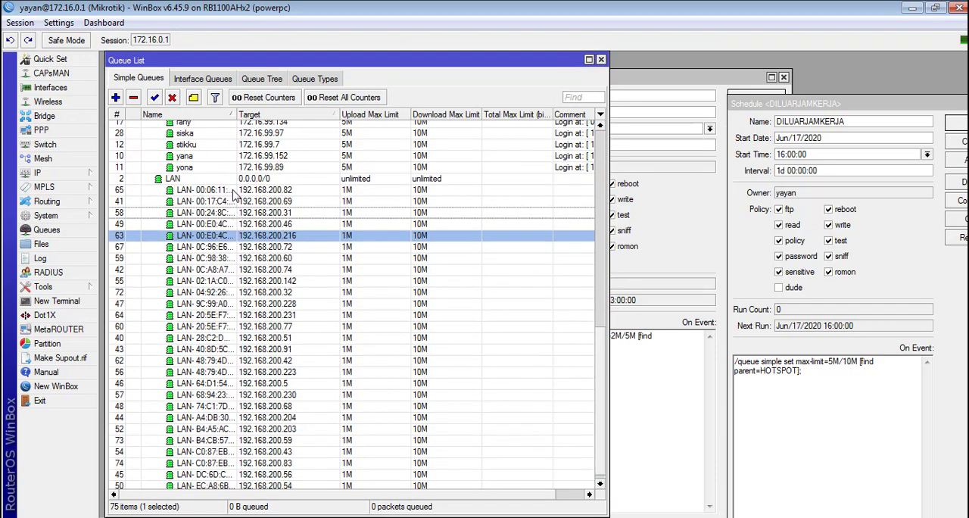
{"action": "left_click", "coordinate": [235, 194]}
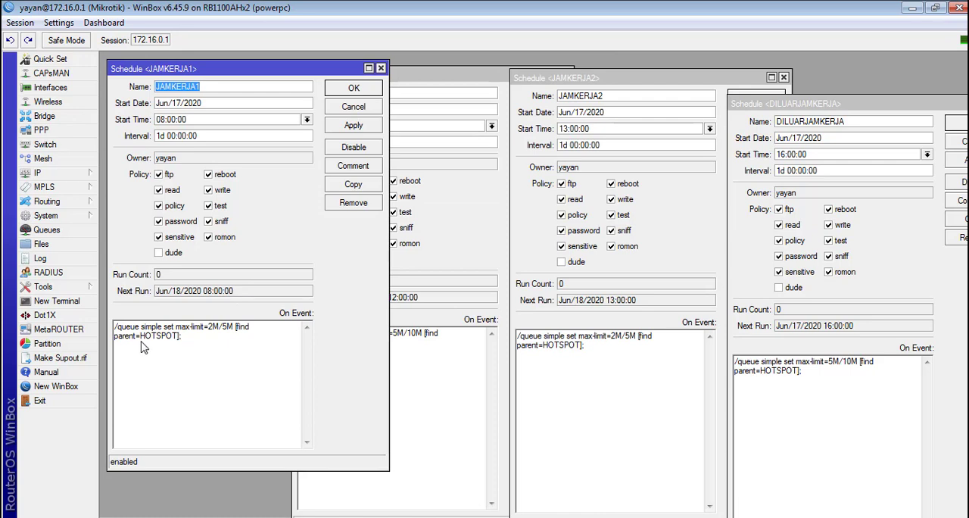
Step: Duplicate the JAMKERJA1 event command as a second line reading /queue simple set max-limit=2M/5M [find parent=LAN];
{"action": "left_click_drag", "start_coordinate": [188, 342], "coordinate": [102, 312]}
{"action": "key", "text": "ctrl+c"}
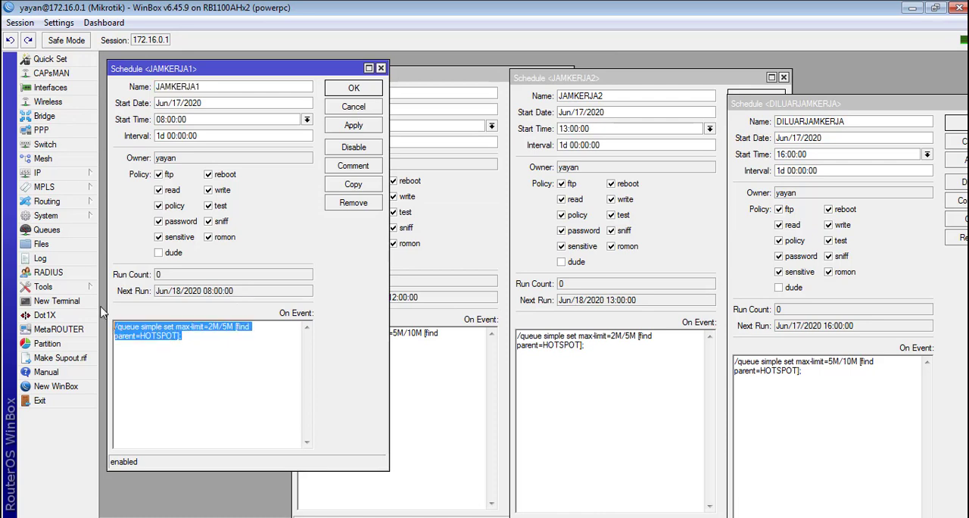
{"action": "left_click", "coordinate": [205, 359]}
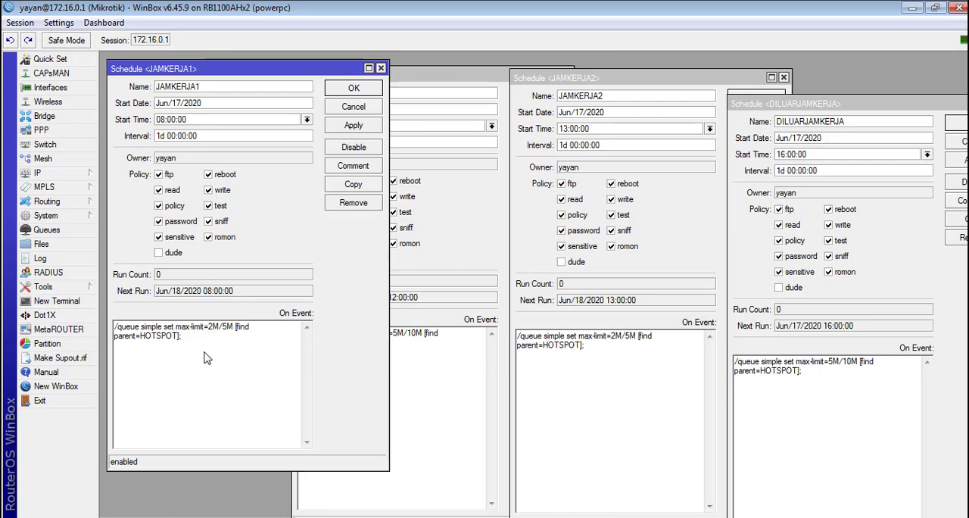
{"action": "key", "text": "Return"}
{"action": "key", "text": "ctrl+v"}
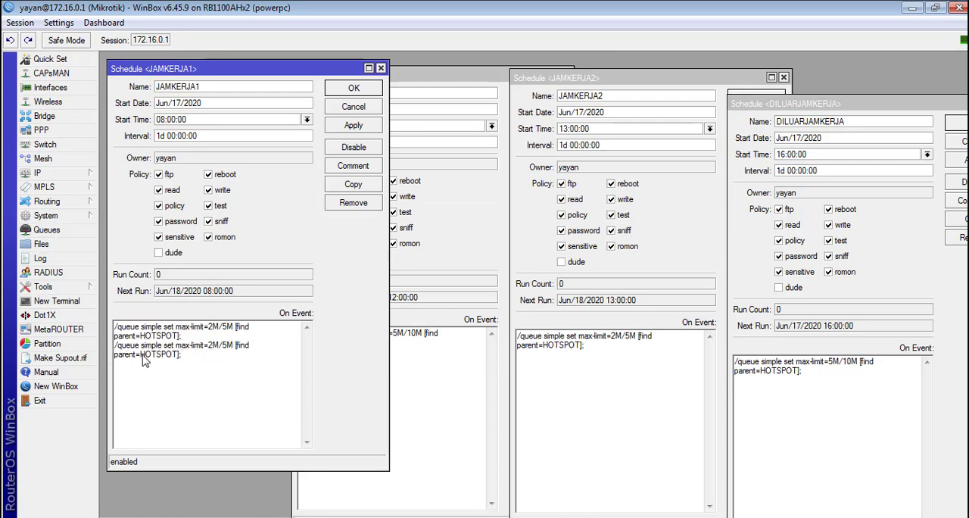
{"action": "key", "text": "shift+Home"}
{"action": "left_click_drag", "start_coordinate": [141, 356], "coordinate": [175, 357]}
{"action": "type", "text": "PARENT"}
{"action": "left_click_drag", "start_coordinate": [214, 349], "coordinate": [176, 356]}
{"action": "left_click", "coordinate": [140, 357]}
{"action": "key", "text": "Delete"}
Step: Duplicate the ISTIRAHAT event command as a second line with max-limit=5M/10M and parent=LAN
{"action": "left_click", "coordinate": [459, 357]}
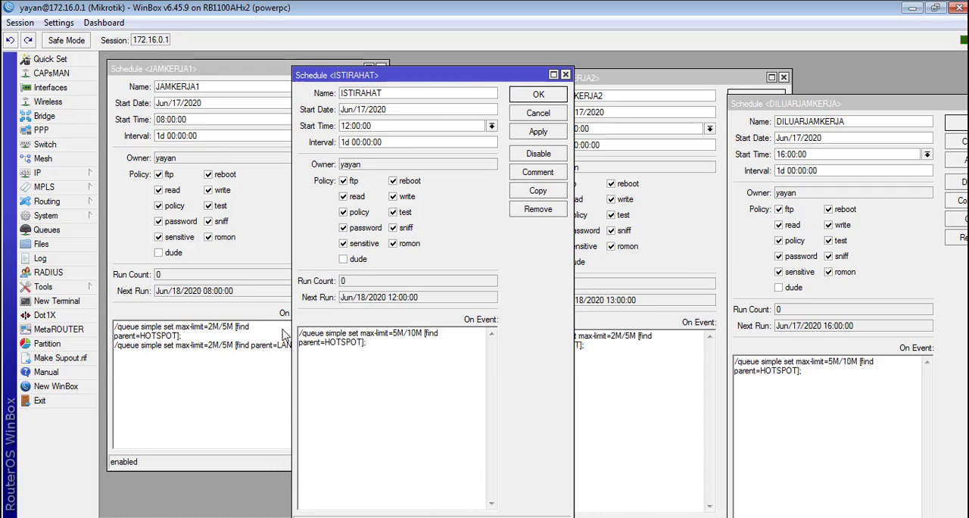
{"action": "left_click_drag", "start_coordinate": [467, 347], "coordinate": [300, 333]}
{"action": "key", "text": "ctrl+c"}
{"action": "left_click", "coordinate": [416, 346]}
{"action": "key", "text": "Return"}
{"action": "key", "text": "ctrl+v"}
{"action": "left_click", "coordinate": [638, 387]}
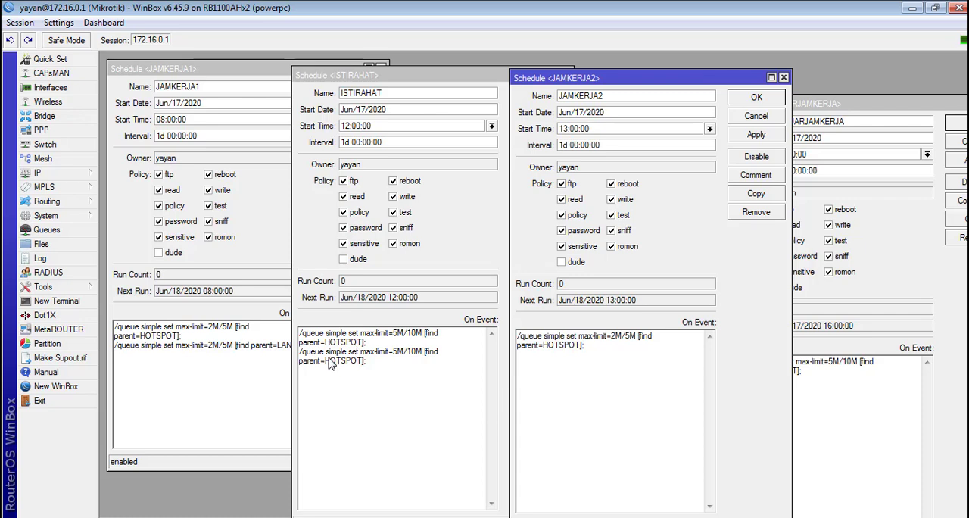
{"action": "left_click_drag", "start_coordinate": [326, 361], "coordinate": [361, 365]}
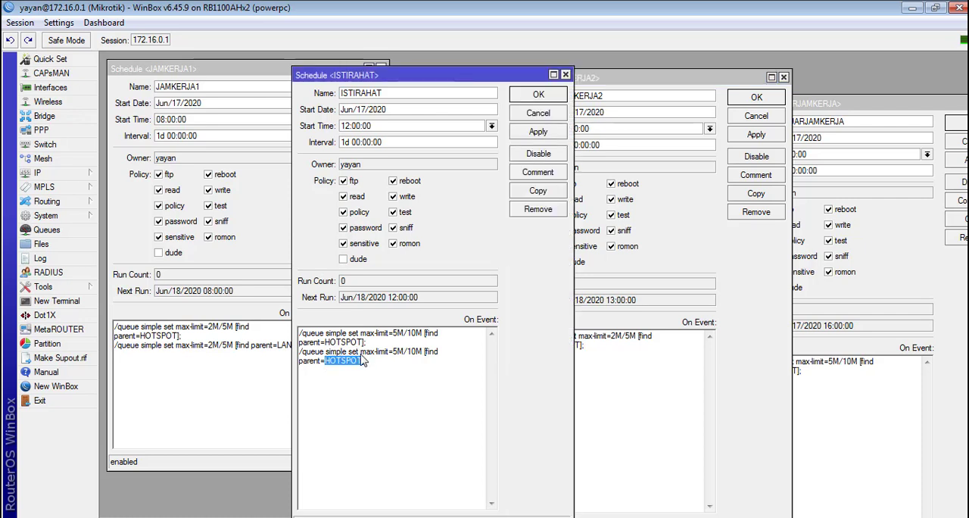
{"action": "type", "text": "LAN"}
Step: Duplicate the JAMKERJA2 event command as a second line with max-limit=2M/5M and parent=LAN
{"action": "left_click_drag", "start_coordinate": [628, 372], "coordinate": [436, 297]}
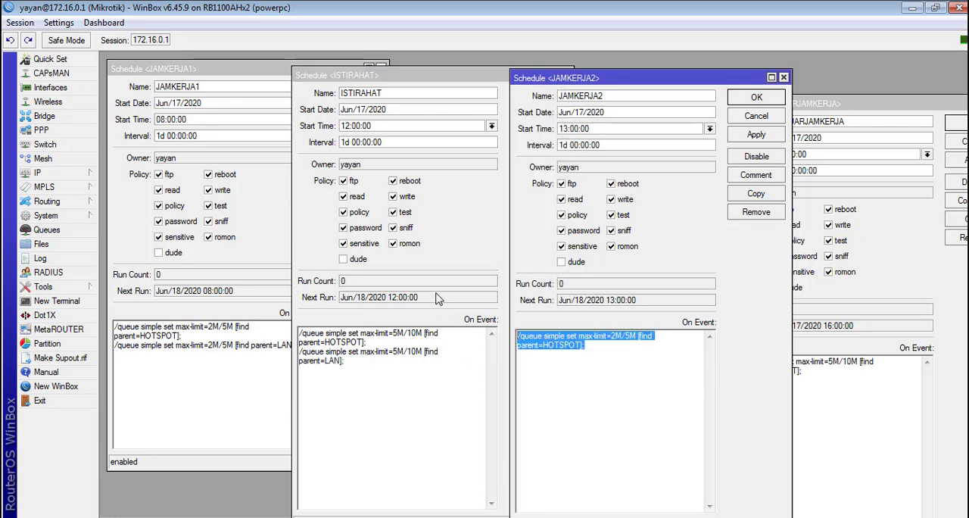
{"action": "key", "text": "ctrl+c"}
{"action": "left_click", "coordinate": [654, 380]}
{"action": "key", "text": "ctrl+v"}
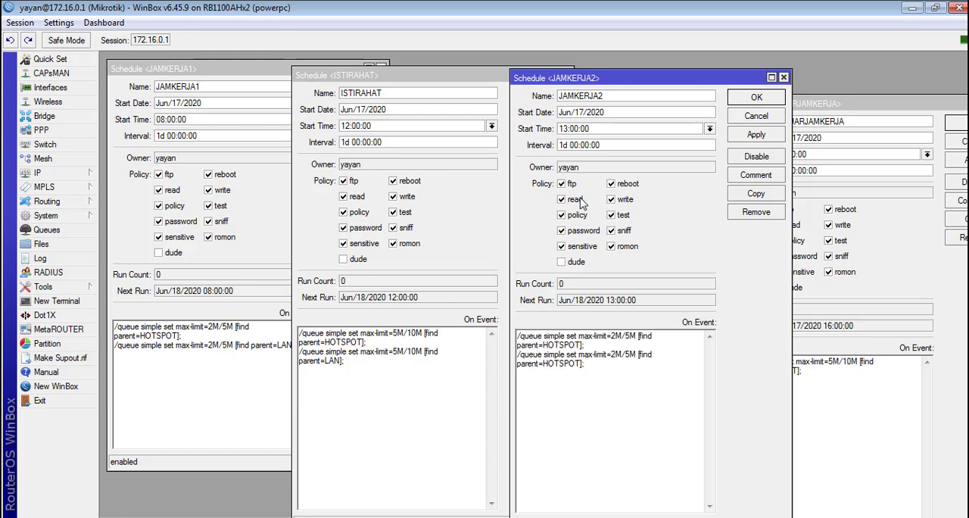
{"action": "double_click", "coordinate": [549, 367]}
{"action": "type", "text": "LAN"}
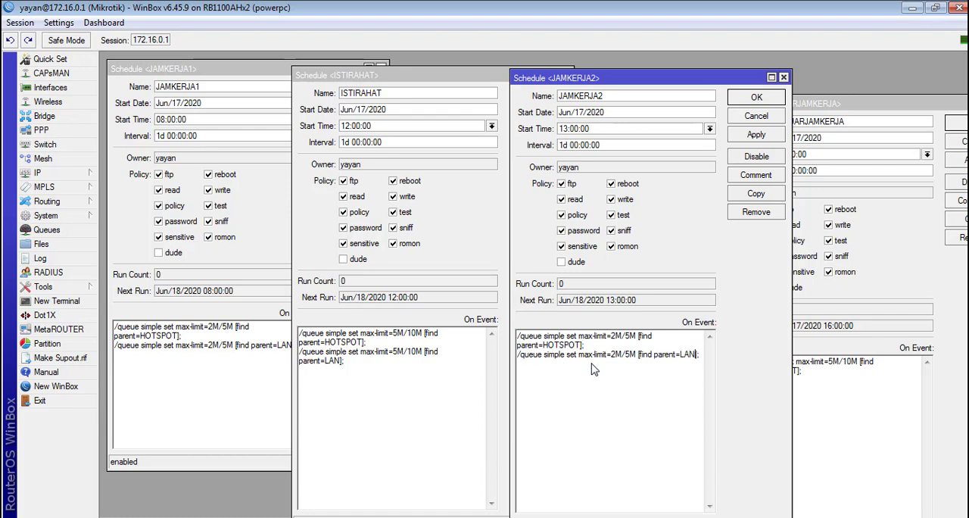
Step: Duplicate the max-limit=5M/10M command for parent=HOTSPOT as a second line in the DILUARJAMKERJA event
{"action": "left_click_drag", "start_coordinate": [814, 391], "coordinate": [662, 335]}
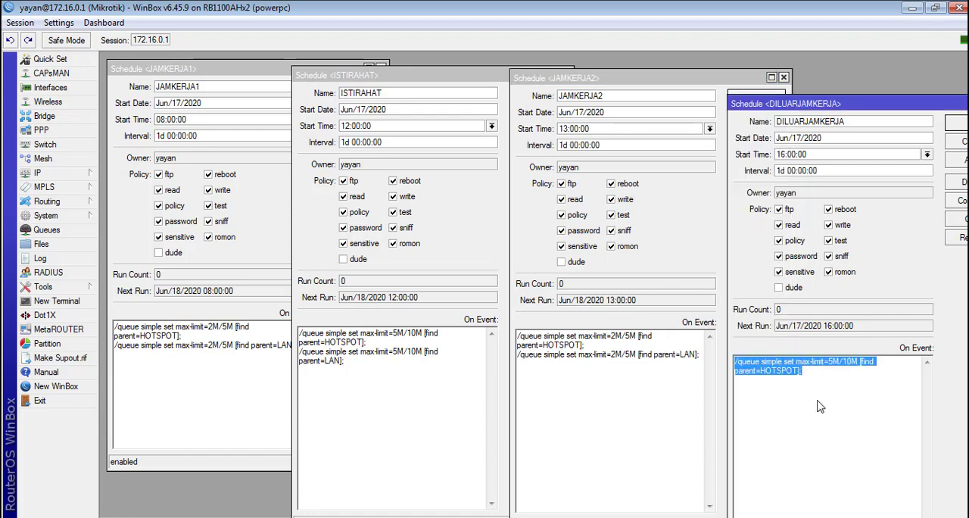
{"action": "left_click", "coordinate": [841, 392]}
{"action": "key", "text": "ctrl+v"}
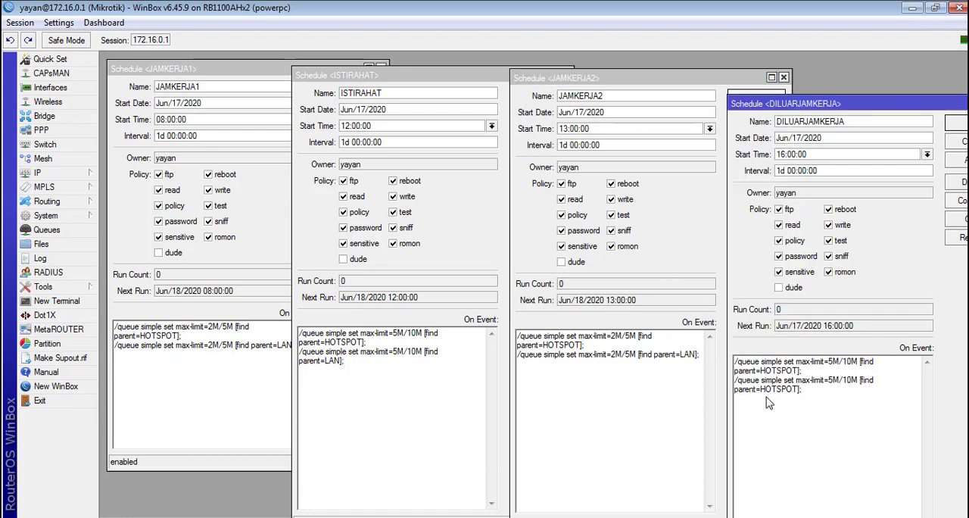
{"action": "left_click_drag", "start_coordinate": [762, 391], "coordinate": [795, 385]}
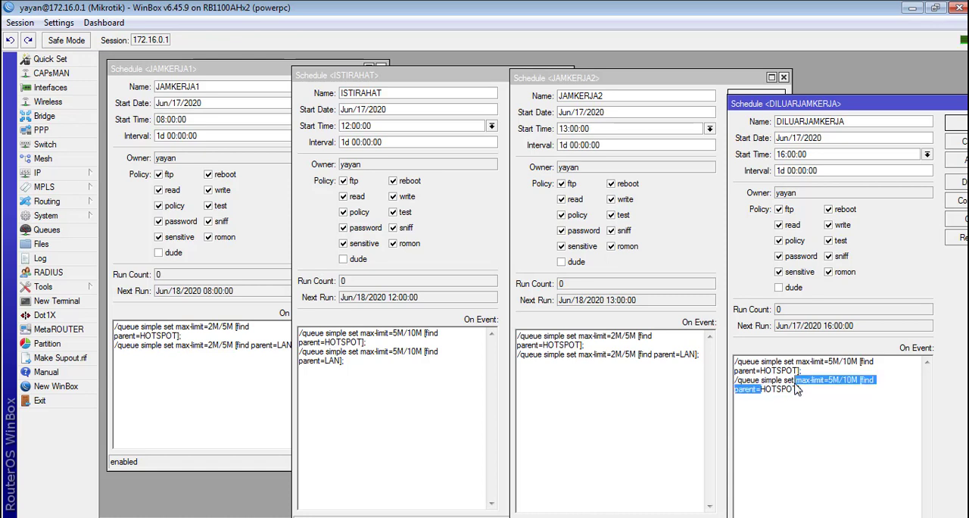
{"action": "type", "text": "LAN"}
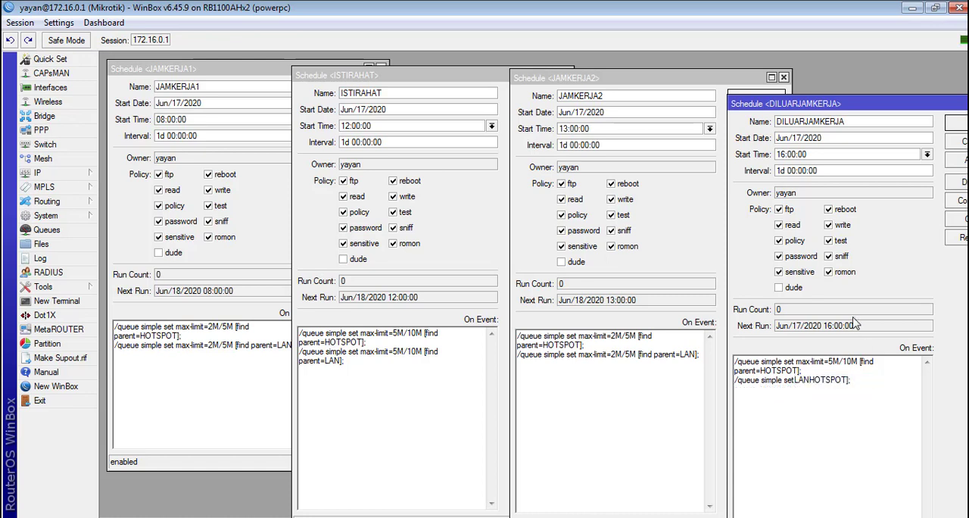
{"action": "key", "text": "ctrl+z"}
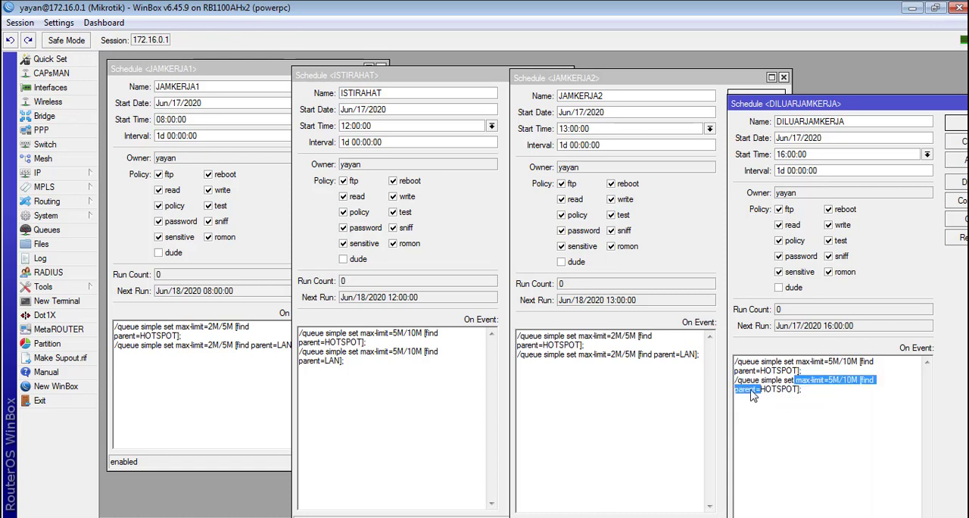
Step: Change the parent in the second DILUARJAMKERJA command to LAN and apply the schedule
{"action": "left_click_drag", "start_coordinate": [760, 389], "coordinate": [799, 390]}
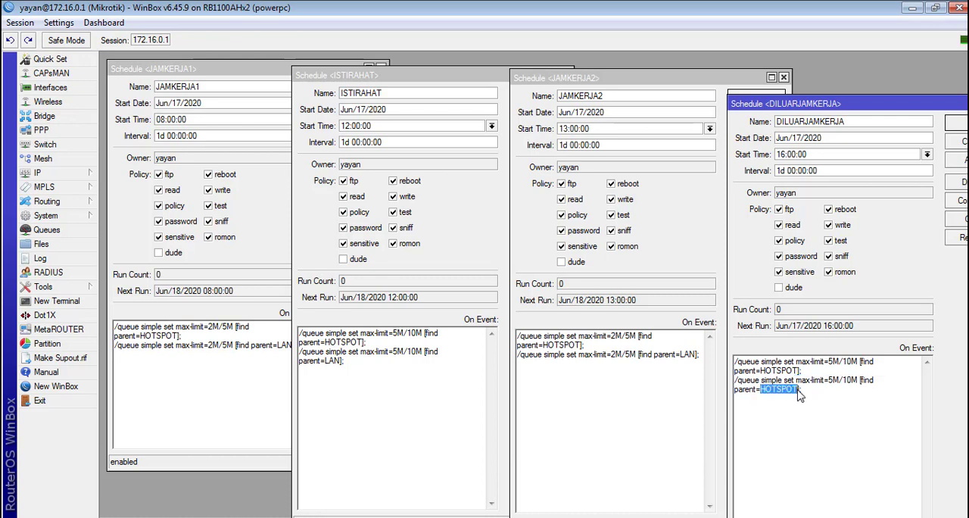
{"action": "type", "text": "LAN"}
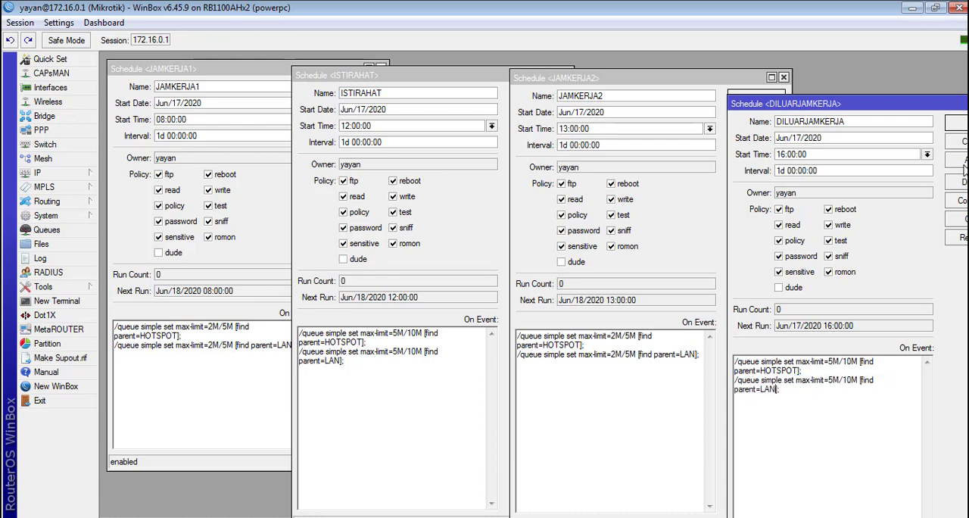
{"action": "left_click", "coordinate": [960, 162]}
Step: Apply the edited JAMKERJA2, ISTIRAHAT and JAMKERJA1 schedules, and switch to the Notepad plan
{"action": "left_click", "coordinate": [651, 394]}
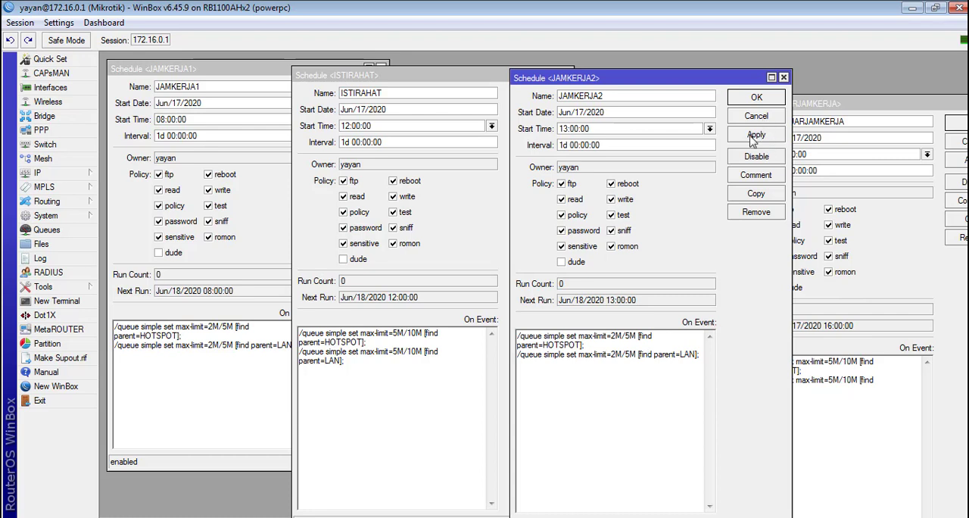
{"action": "left_click", "coordinate": [753, 136]}
{"action": "left_click", "coordinate": [430, 352]}
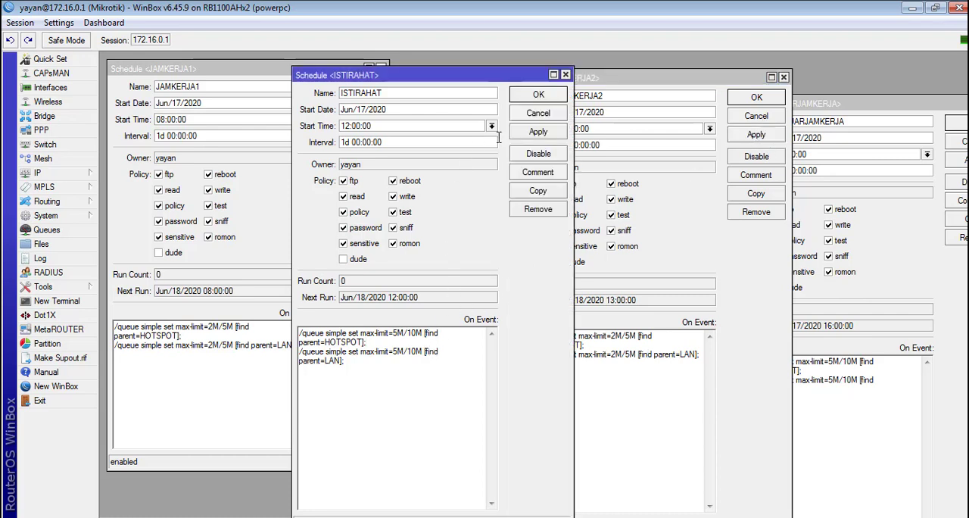
{"action": "left_click", "coordinate": [537, 132]}
{"action": "left_click", "coordinate": [249, 345]}
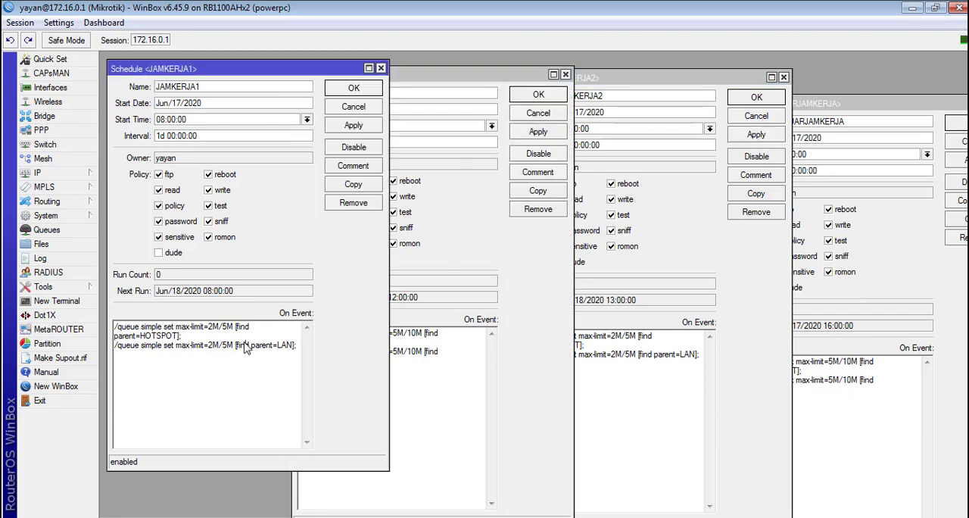
{"action": "left_click", "coordinate": [350, 126]}
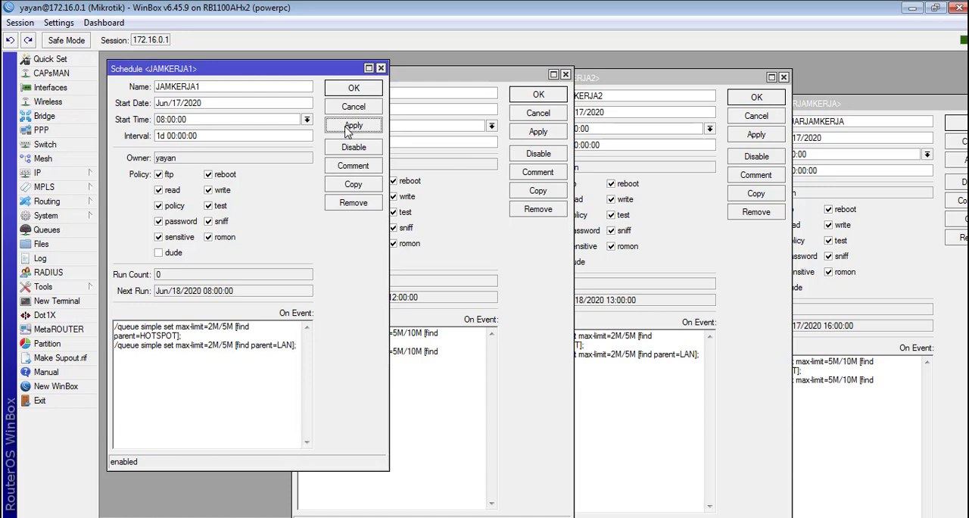
{"action": "left_click", "coordinate": [350, 127]}
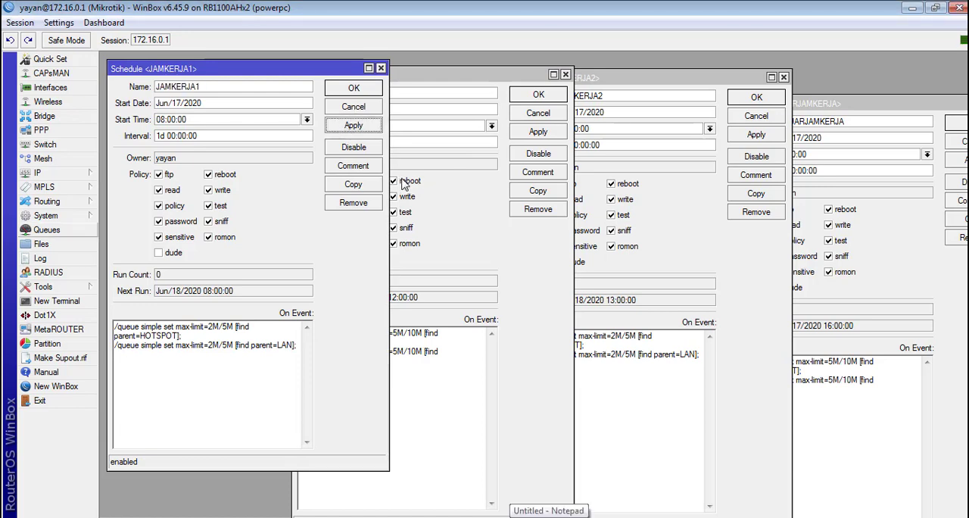
{"action": "left_click", "coordinate": [550, 517]}
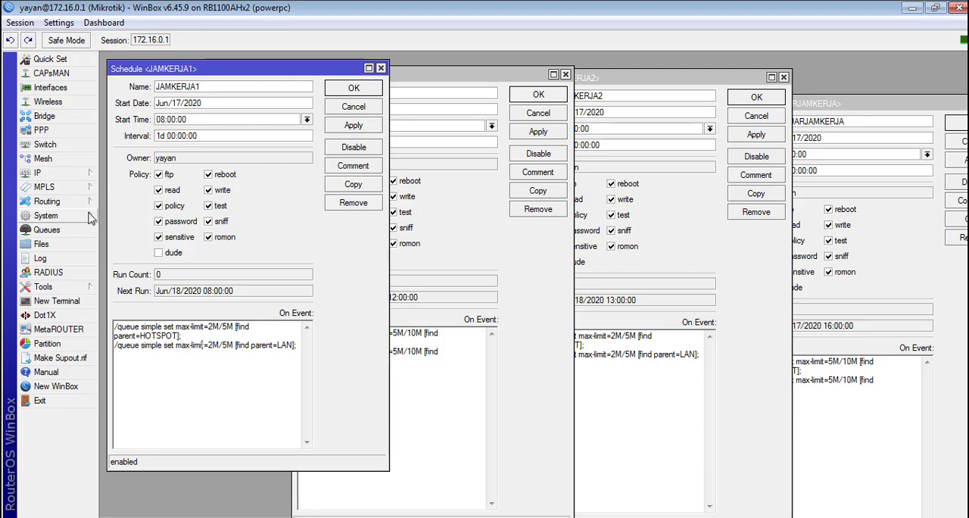
Step: Open the Hotspot user profiles in WinBox and place their window beside the JAMKERJA1 schedule
{"action": "left_click", "coordinate": [80, 174]}
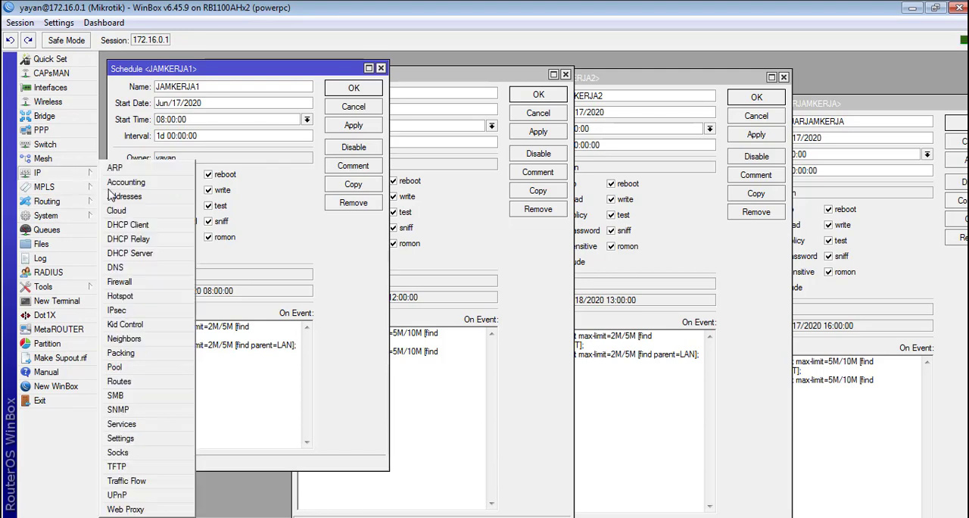
{"action": "left_click", "coordinate": [115, 300]}
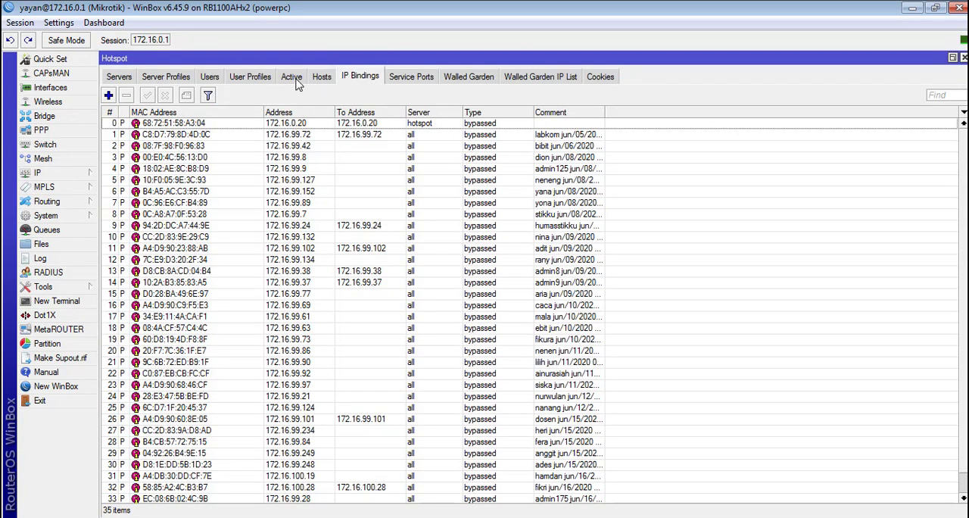
{"action": "left_click", "coordinate": [261, 78]}
{"action": "double_click", "coordinate": [271, 65]}
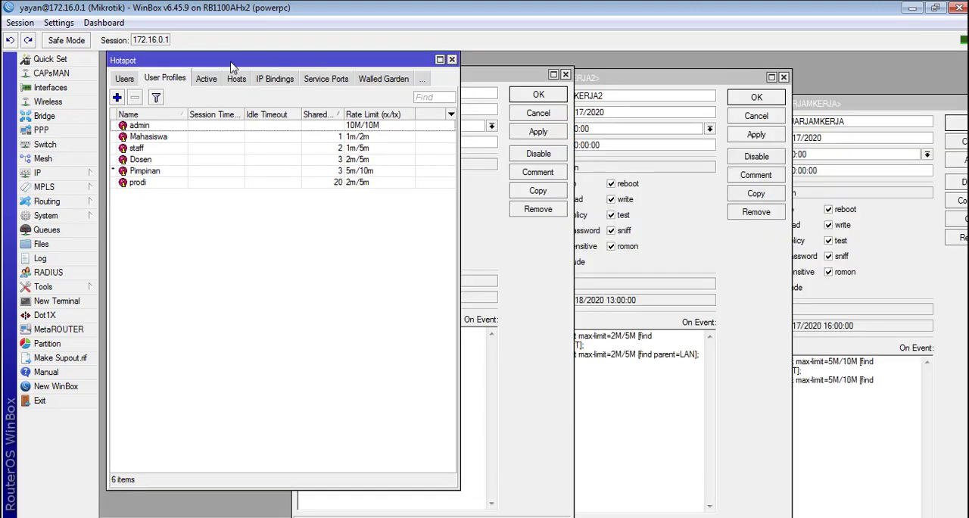
{"action": "left_click_drag", "start_coordinate": [230, 63], "coordinate": [622, 80]}
Step: Go through the admin, Mahasiswa, staff and Dosen user profiles and sort the list by rate limit
{"action": "left_click", "coordinate": [591, 148]}
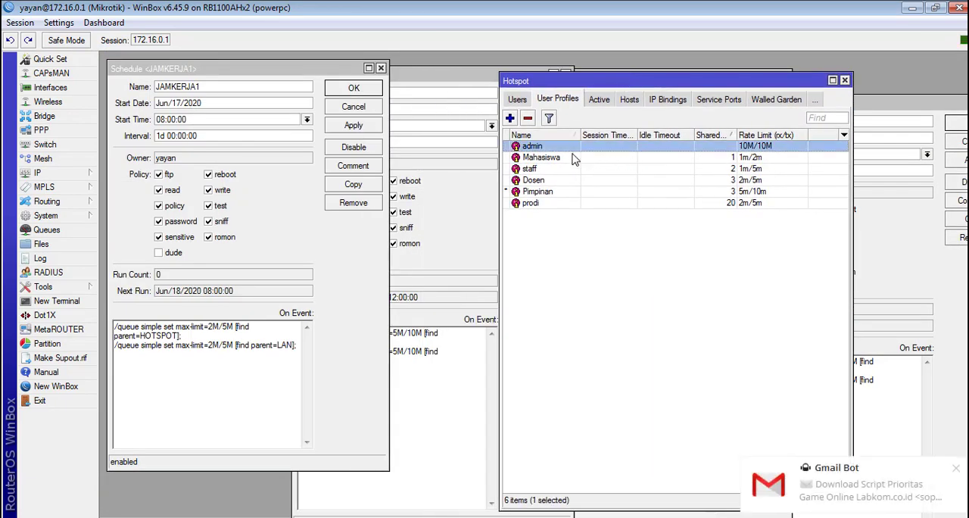
{"action": "left_click", "coordinate": [572, 157]}
{"action": "left_click", "coordinate": [560, 168]}
{"action": "left_click", "coordinate": [551, 180]}
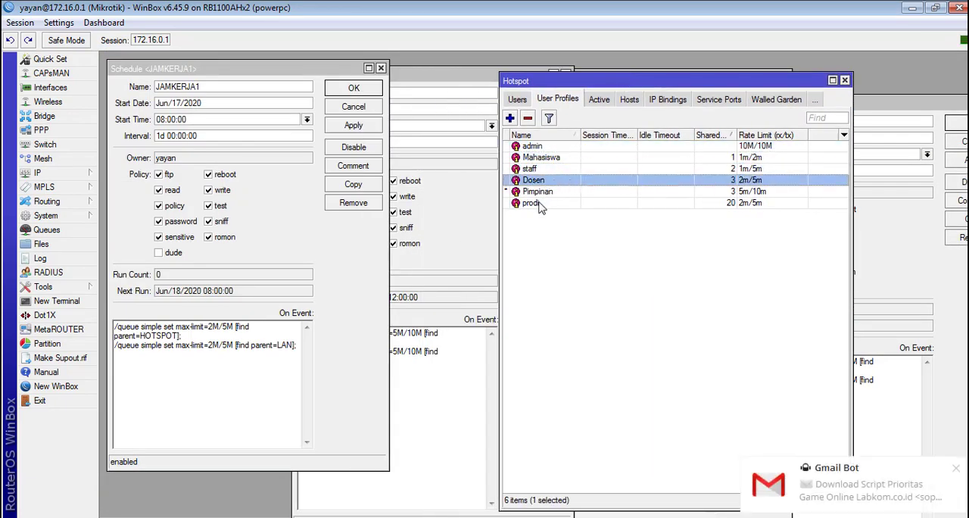
{"action": "double_click", "coordinate": [542, 157]}
{"action": "left_click", "coordinate": [570, 122]}
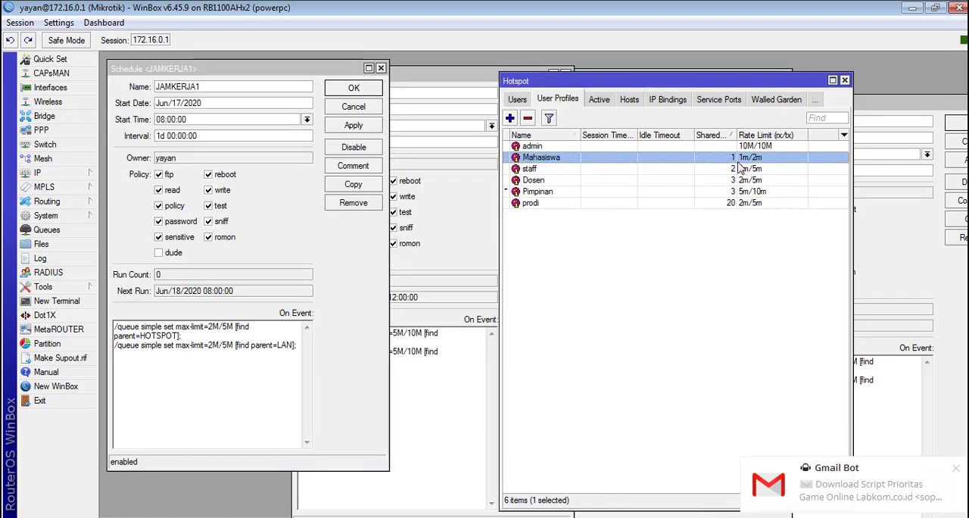
{"action": "left_click", "coordinate": [757, 137]}
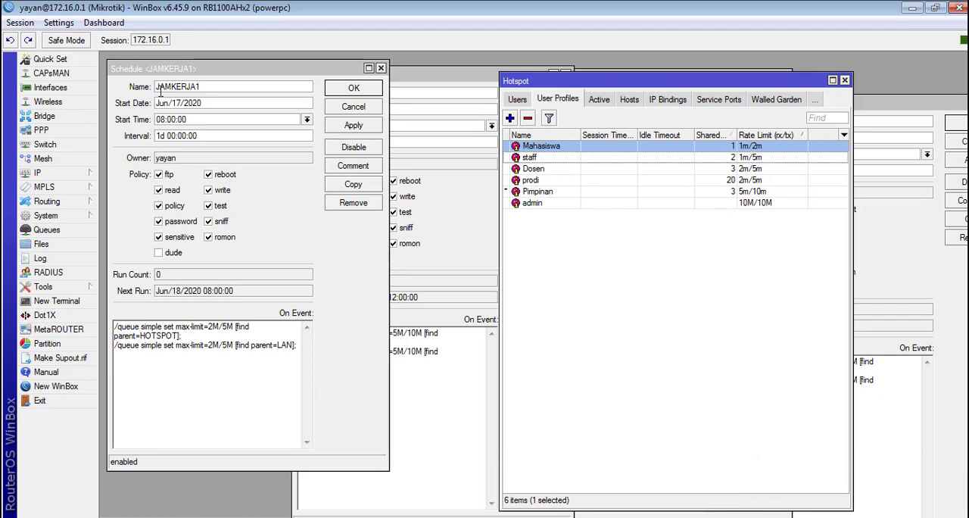
Step: Go through the staff, Dosen, prodi, admin and Pimpinan user profiles and place the Hotspot window beside the JAMKERJA1 schedule
{"action": "left_click_drag", "start_coordinate": [573, 87], "coordinate": [652, 81]}
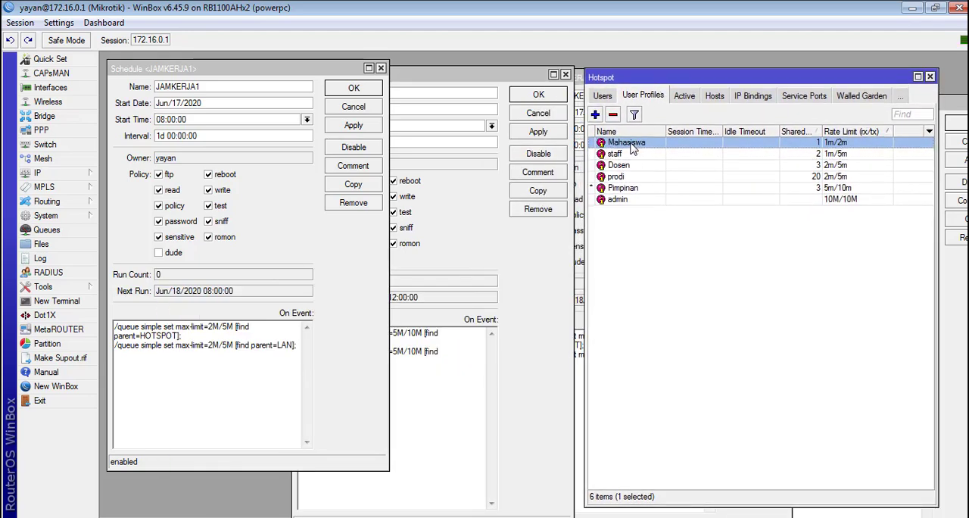
{"action": "left_click", "coordinate": [632, 154]}
{"action": "left_click", "coordinate": [632, 165]}
{"action": "left_click", "coordinate": [629, 176]}
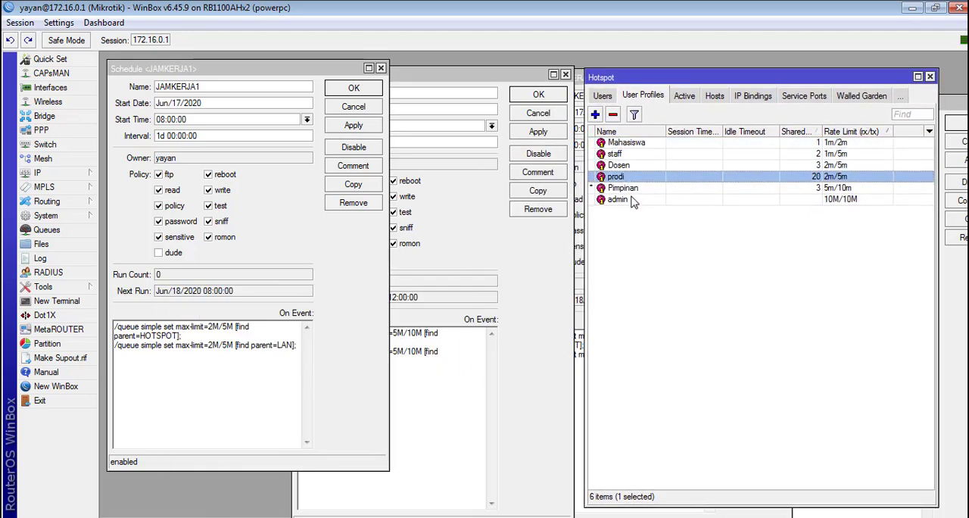
{"action": "left_click", "coordinate": [633, 200]}
{"action": "left_click", "coordinate": [640, 189]}
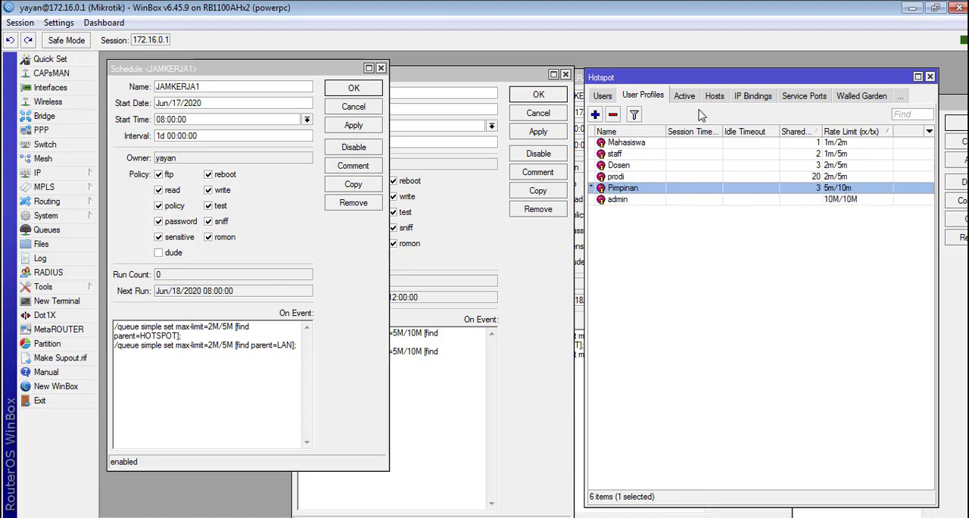
{"action": "left_click_drag", "start_coordinate": [697, 78], "coordinate": [513, 64]}
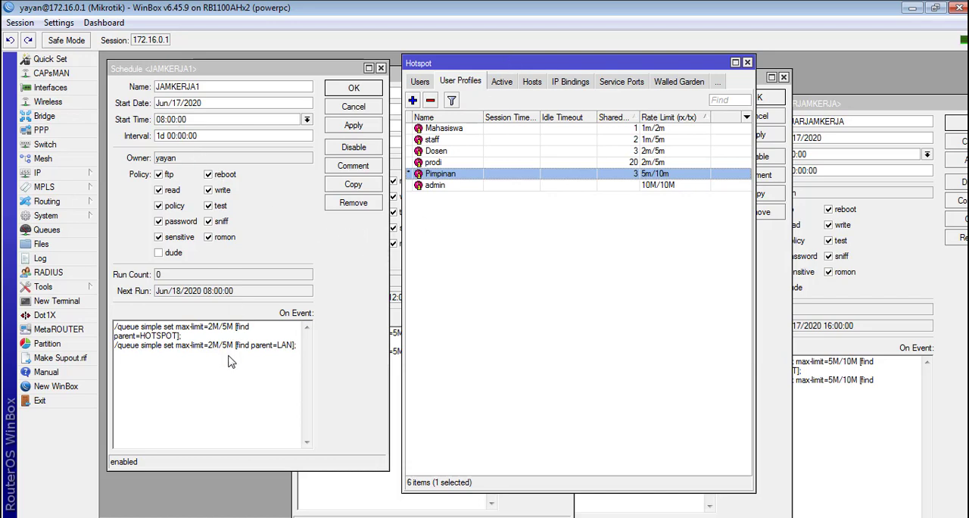
Step: Check the parent queue in the Mahasiswa user profile, close the profile and return to the JAMKERJA1 event script
{"action": "left_click", "coordinate": [299, 350]}
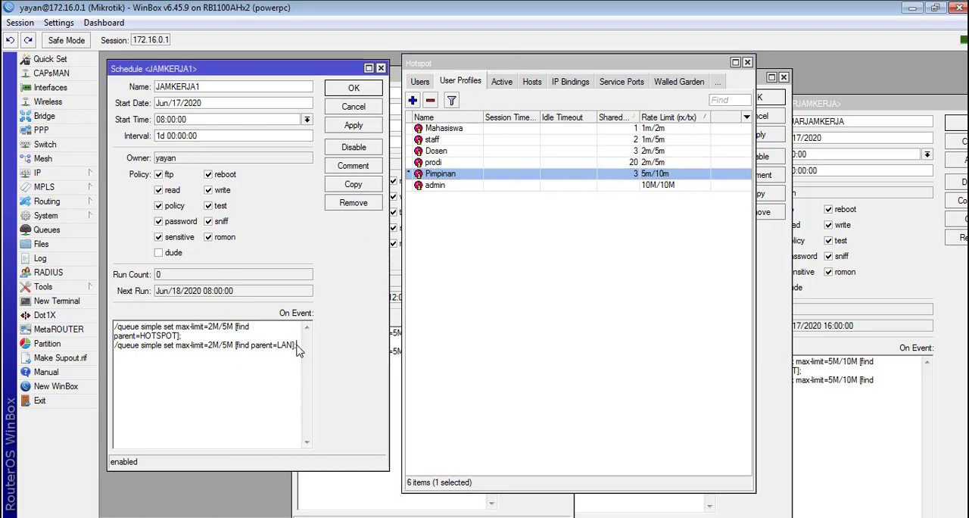
{"action": "double_click", "coordinate": [463, 130]}
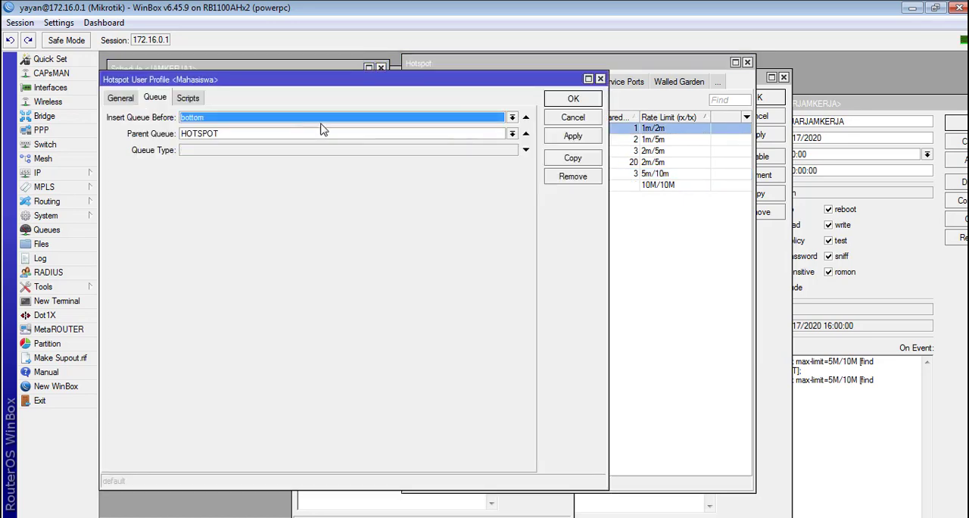
{"action": "key", "text": "Escape"}
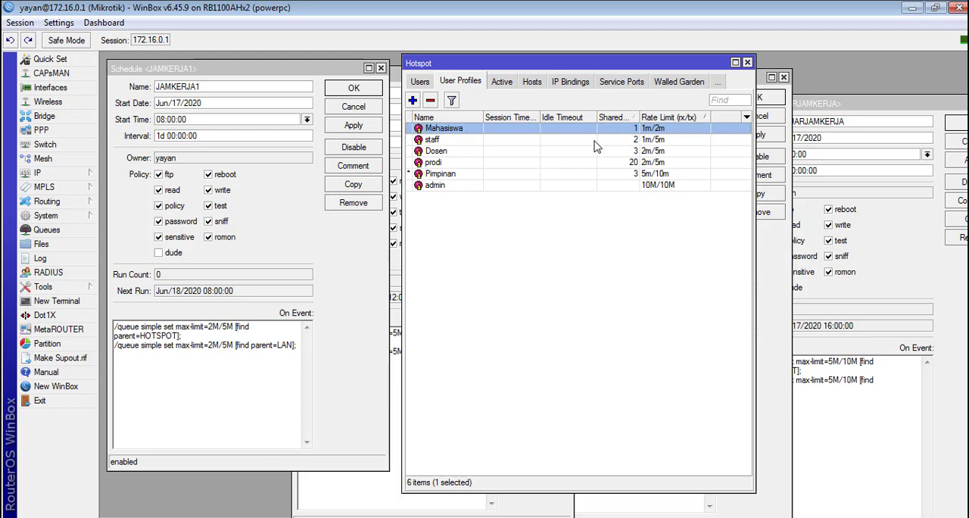
{"action": "left_click", "coordinate": [301, 357]}
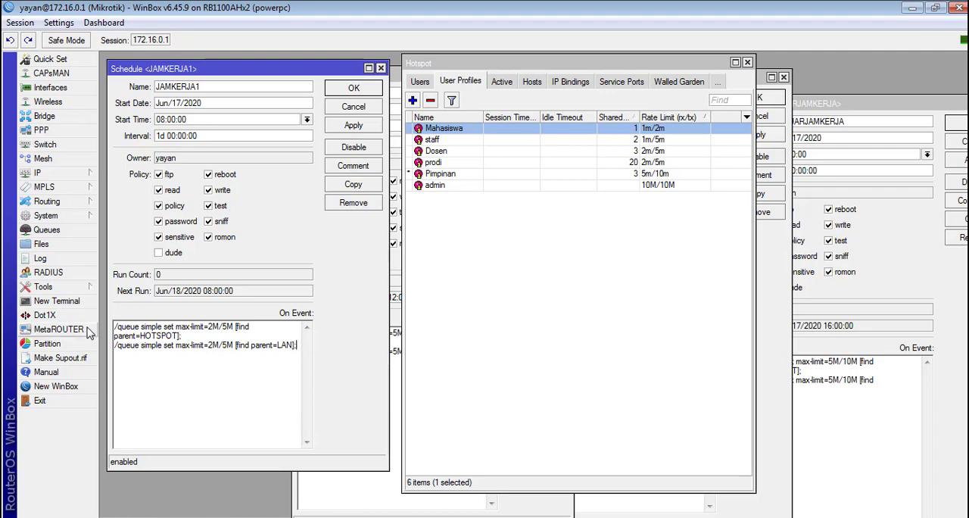
Step: Open a new terminal below the profile list and enter the /ip hotspot user profile command level
{"action": "left_click", "coordinate": [60, 300]}
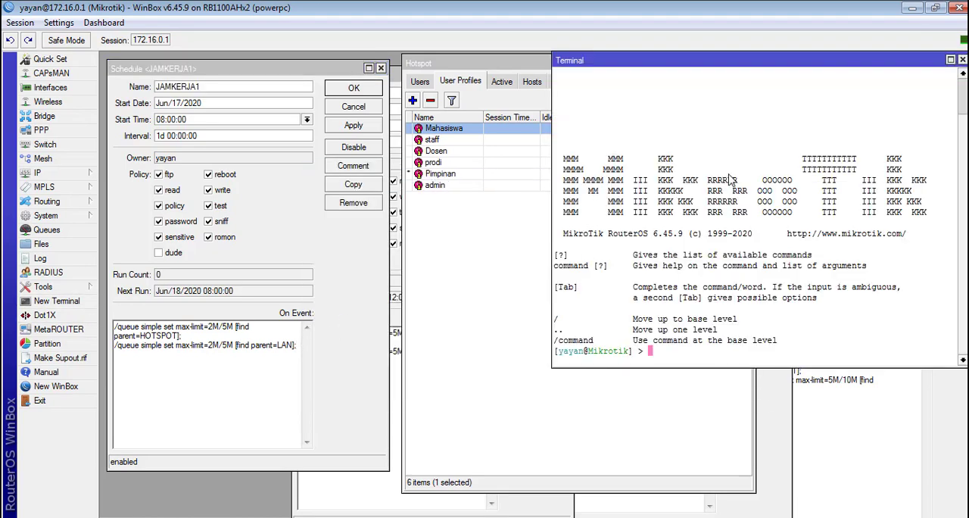
{"action": "left_click_drag", "start_coordinate": [604, 67], "coordinate": [652, 193]}
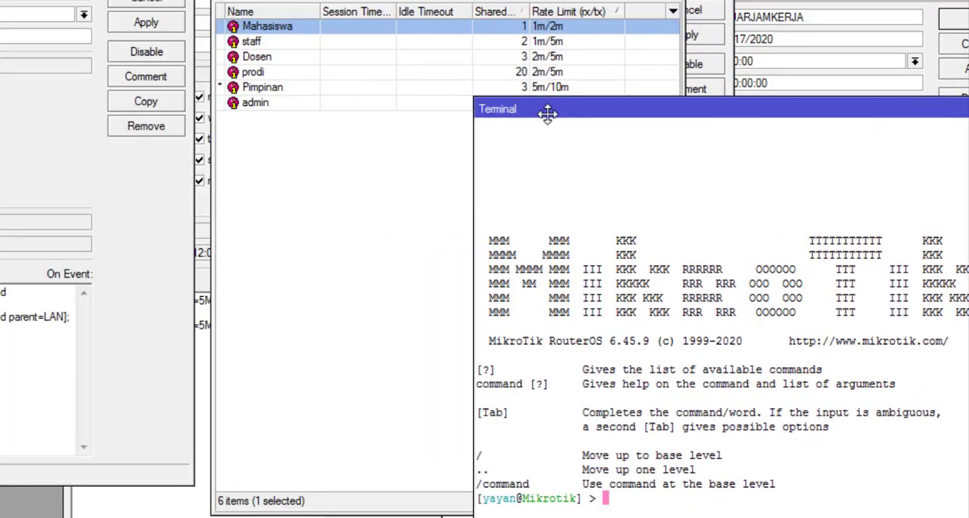
{"action": "type", "text": "ip hoty"}
{"action": "key", "text": "BackSpace"}
{"action": "key", "text": "Return"}
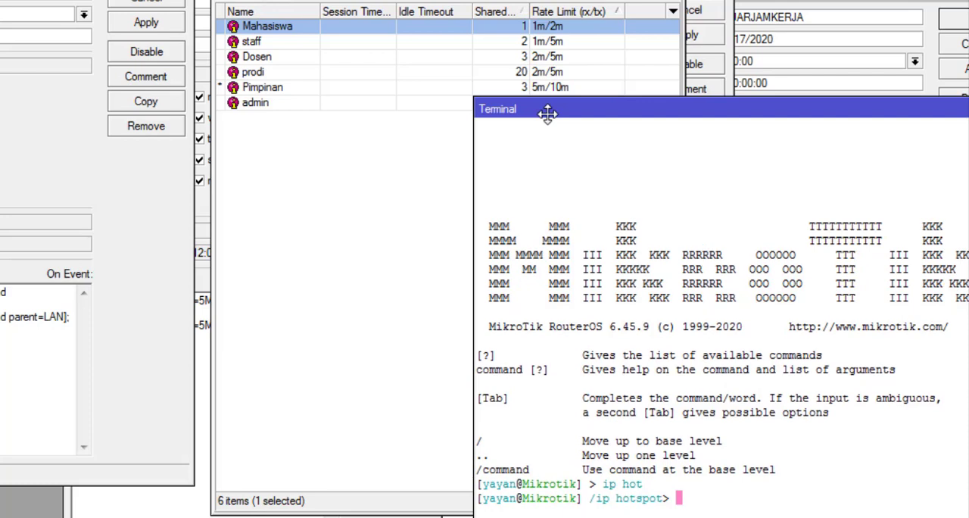
{"action": "type", "text": "use"}
{"action": "key", "text": "Return"}
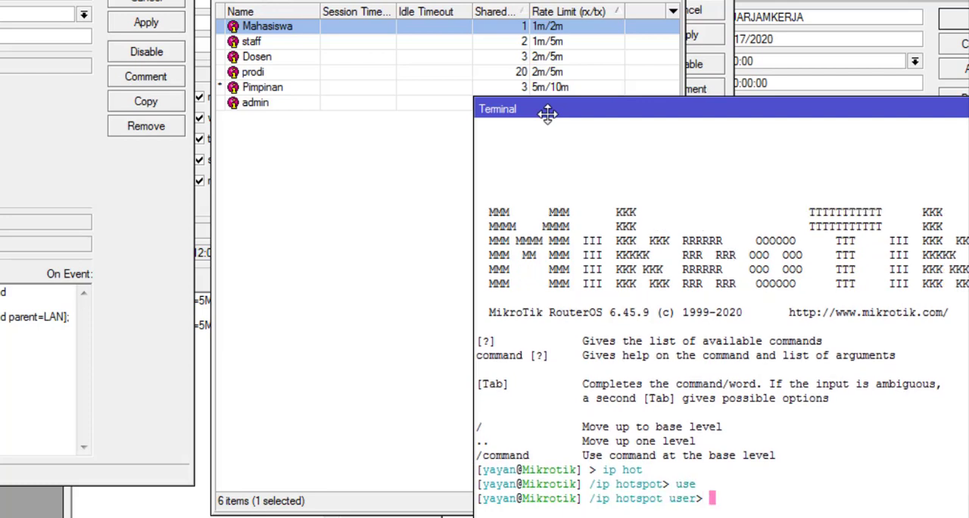
{"action": "type", "text": "pro"}
{"action": "key", "text": "Return"}
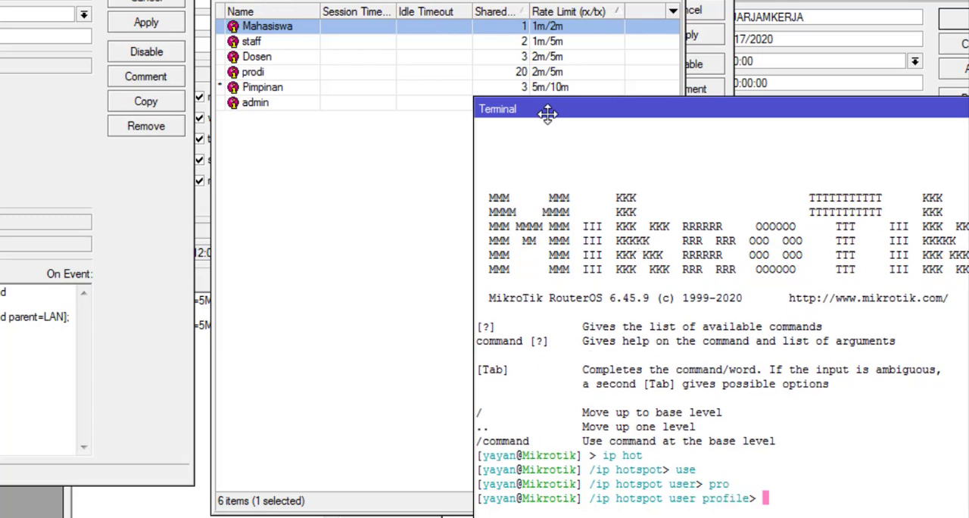
Step: Begin a set command with the rate= parameter for the hotspot user profile
{"action": "type", "text": "set rate"}
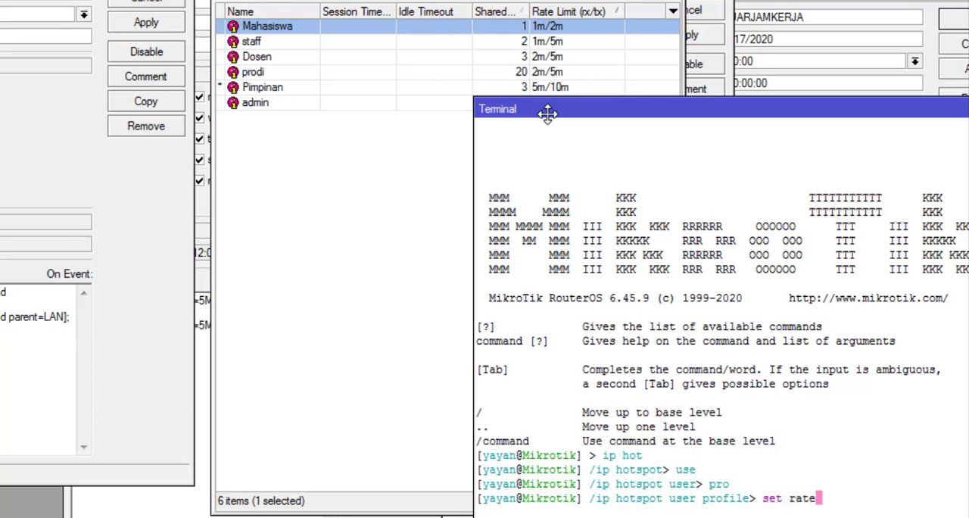
{"action": "key", "text": "BackSpace"}
{"action": "key", "text": "BackSpace"}
{"action": "key", "text": "BackSpace"}
{"action": "key", "text": "BackSpace"}
{"action": "type", "text": "limit"}
{"action": "key", "text": "BackSpace"}
{"action": "key", "text": "BackSpace"}
{"action": "key", "text": "BackSpace"}
{"action": "key", "text": "BackSpace"}
{"action": "key", "text": "BackSpace"}
Step: Give the pending rate parameter the value 1M/2M and open a find filter in the same command
{"action": "type", "text": "rate=1M/2M [find profile="}
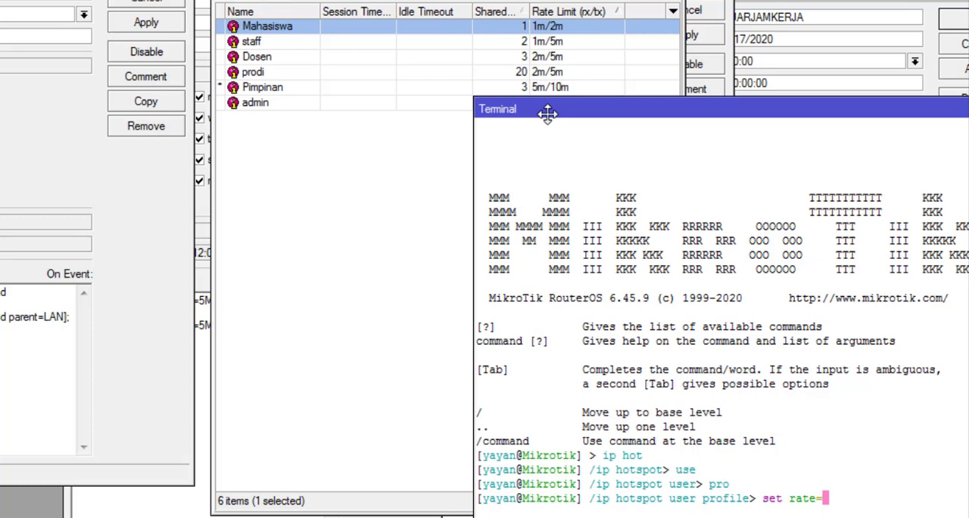
Step: Begin a set command with the rate= parameter for the hotspot user profile
Step: Give the pending rate parameter the value 1M/2M and open a find filter in the same command
{"action": "type", "text": "1M/2M [find"}
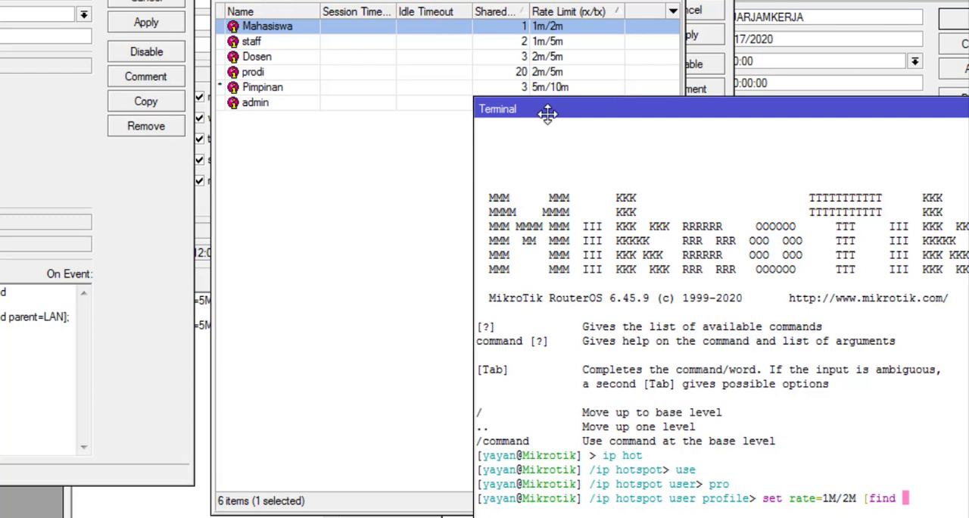
{"action": "type", "text": " profile="}
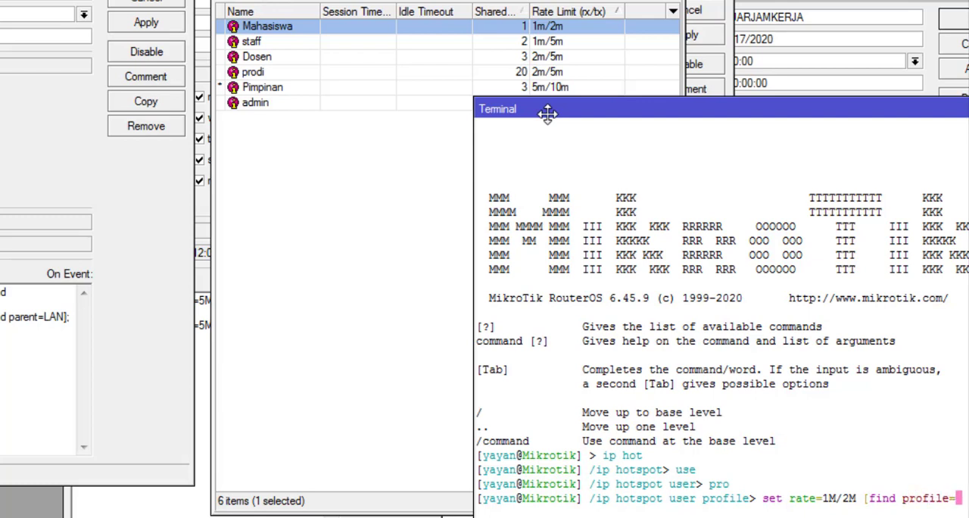
{"action": "left_click_drag", "start_coordinate": [556, 112], "coordinate": [467, 104]}
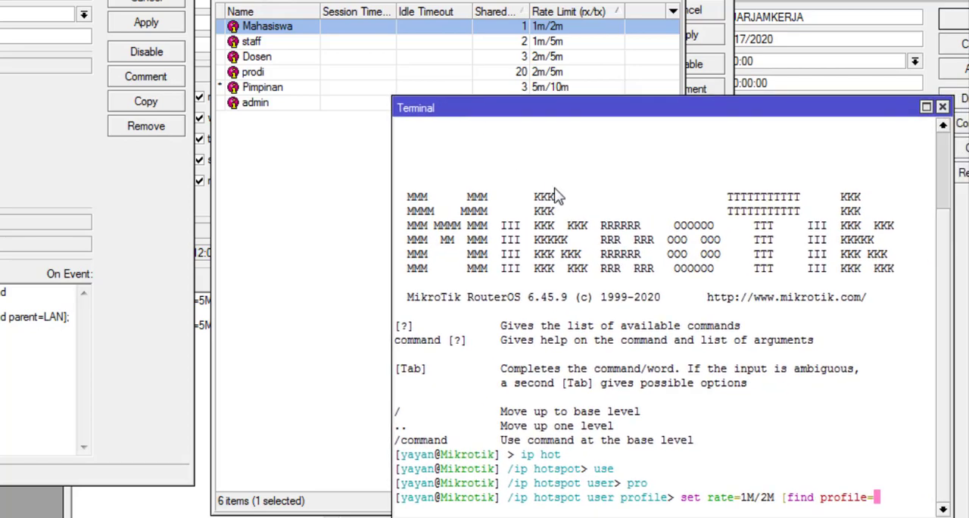
{"action": "key", "text": "BackSpace"}
{"action": "key", "text": "BackSpace"}
{"action": "key", "text": "BackSpace"}
{"action": "key", "text": "BackSpace"}
{"action": "key", "text": "BackSpace"}
{"action": "key", "text": "BackSpace"}
{"action": "key", "text": "BackSpace"}
{"action": "key", "text": "BackSpace"}
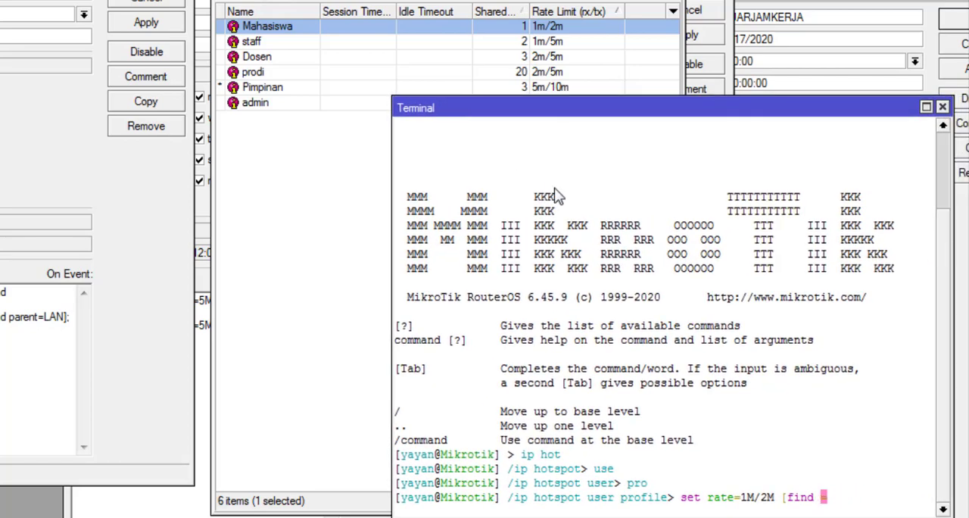
Step: Complete the find filter with name=Mahasiswa and close its bracket
{"action": "type", "text": "name=Mahasis"}
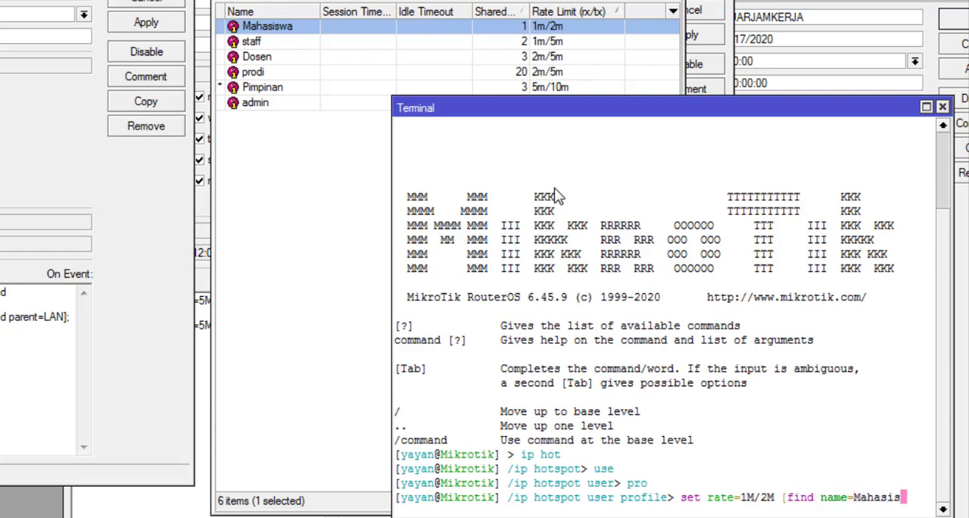
{"action": "type", "text": "wa]"}
Step: Set the Mahasiswa profile's rate limit to 1m/20m as a test value and run the prepared Mahasiswa rate command
{"action": "double_click", "coordinate": [399, 29]}
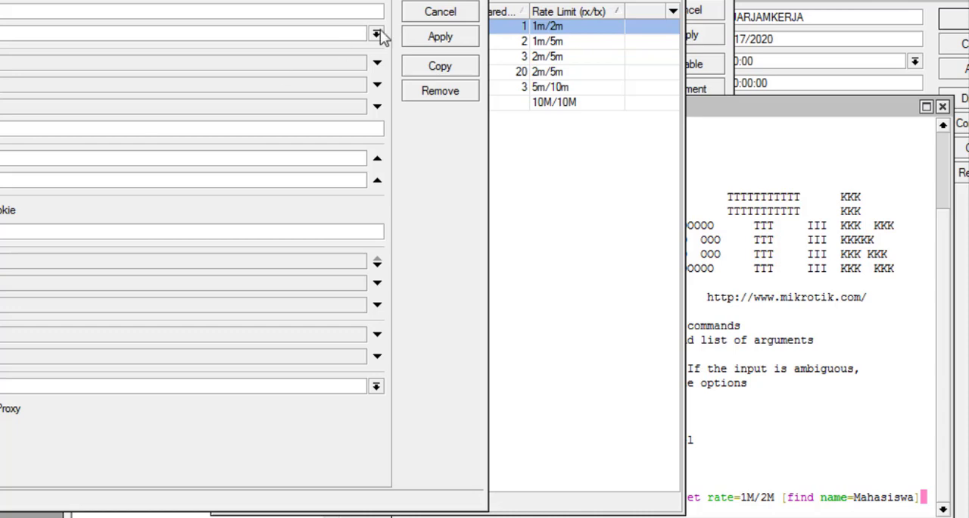
{"action": "left_click", "coordinate": [441, 42]}
{"action": "left_click", "coordinate": [441, 11]}
{"action": "left_click", "coordinate": [773, 220]}
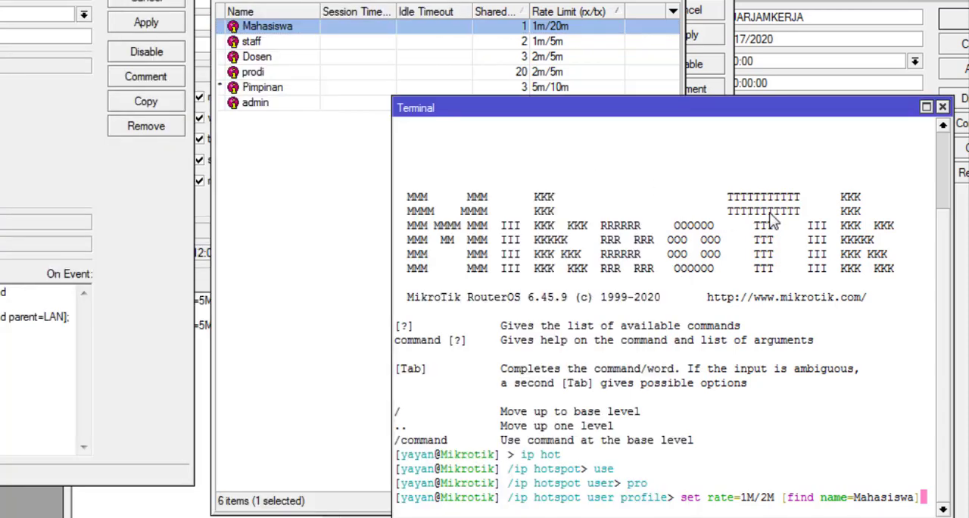
{"action": "key", "text": "Return"}
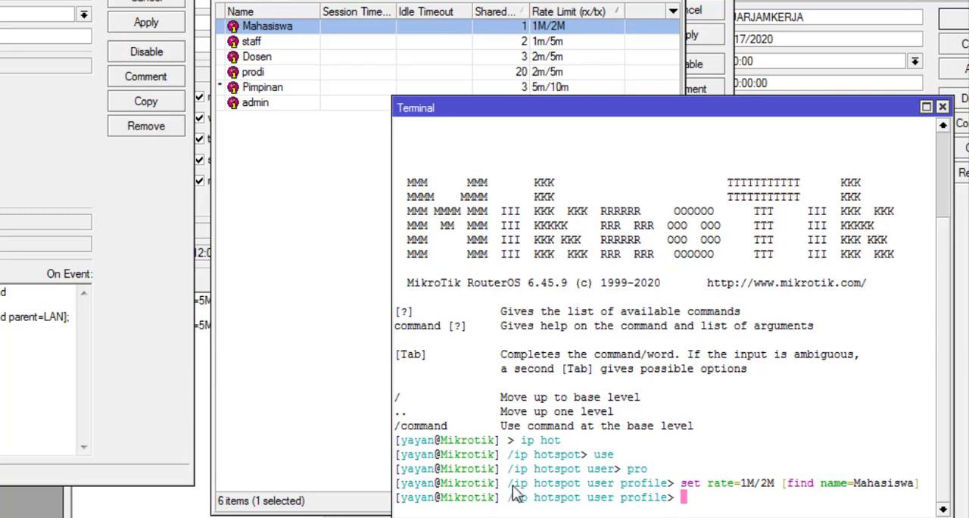
Step: Copy the Mahasiswa rate command into the JAMKERJA1 event script, delete the > after profile and apply the schedule
{"action": "left_click_drag", "start_coordinate": [509, 483], "coordinate": [916, 491]}
{"action": "right_click", "coordinate": [916, 491]}
{"action": "left_click", "coordinate": [875, 399]}
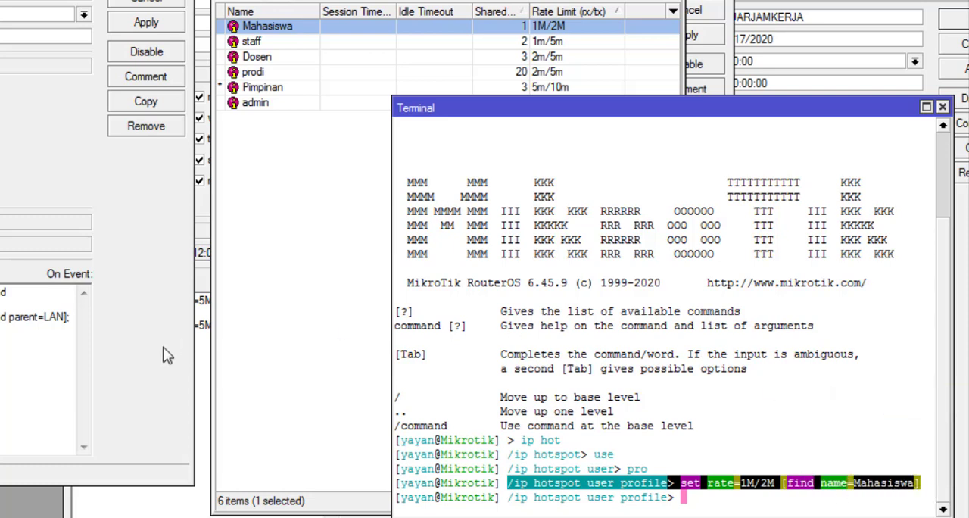
{"action": "left_click", "coordinate": [71, 319]}
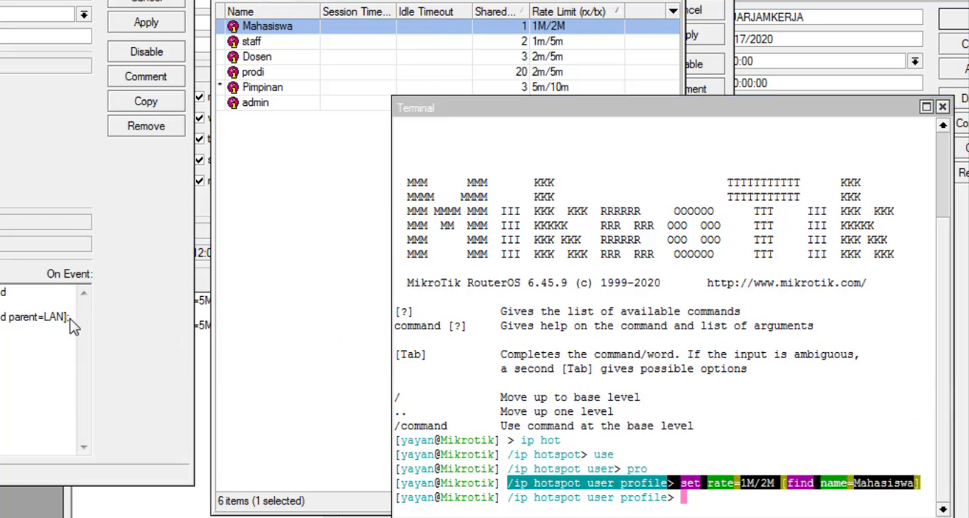
{"action": "key", "text": "ctrl+v"}
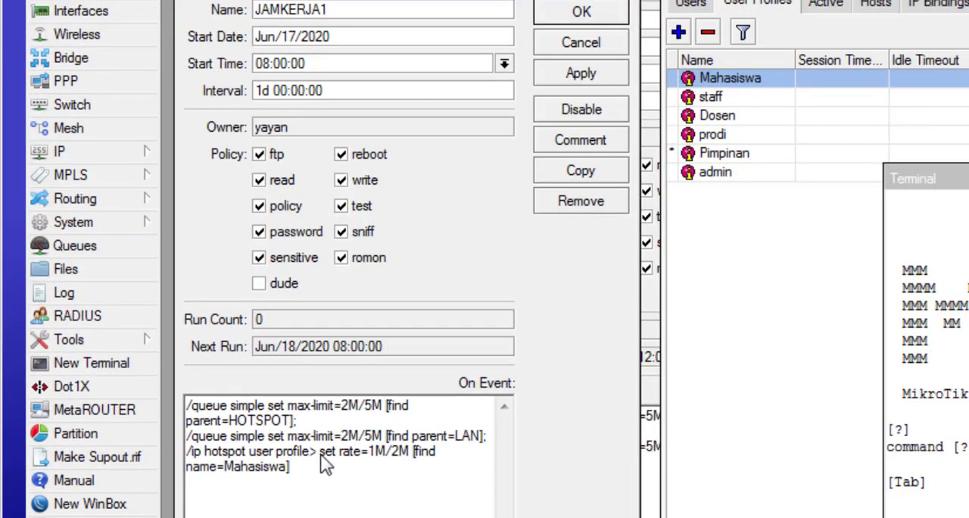
{"action": "left_click", "coordinate": [316, 457]}
{"action": "key", "text": "BackSpace"}
{"action": "key", "text": "BackSpace"}
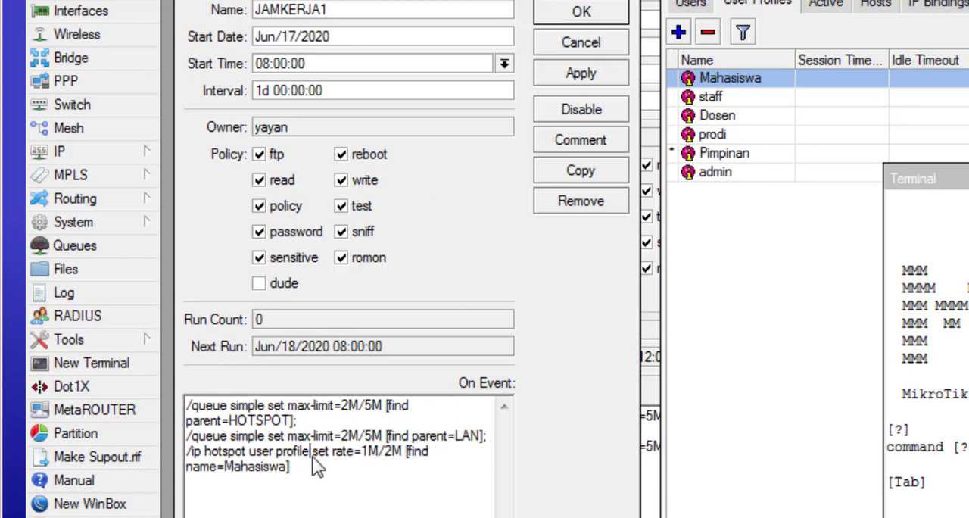
{"action": "left_click", "coordinate": [561, 73]}
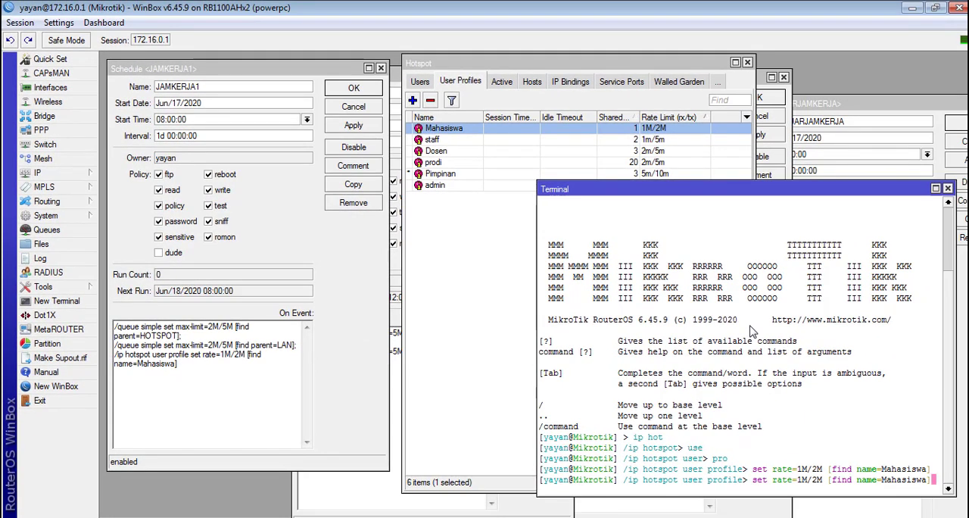
Step: Recall the last terminal command and change it to set rate=1M/5M [find name=staff]
{"action": "key", "text": "BackSpace"}
{"action": "key", "text": "BackSpace"}
{"action": "key", "text": "BackSpace"}
{"action": "key", "text": "BackSpace"}
{"action": "key", "text": "BackSpace"}
{"action": "key", "text": "BackSpace"}
{"action": "key", "text": "BackSpace"}
{"action": "key", "text": "BackSpace"}
{"action": "type", "text": "staff"}
{"action": "key", "text": "Left"}
{"action": "key", "text": "Left"}
{"action": "key", "text": "Left"}
{"action": "key", "text": "Left"}
{"action": "key", "text": "Left"}
{"action": "key", "text": "Left"}
{"action": "key", "text": "Left"}
{"action": "key", "text": "Left"}
{"action": "key", "text": "Left"}
{"action": "key", "text": "Left"}
{"action": "key", "text": "Left"}
{"action": "key", "text": "Left"}
{"action": "key", "text": "Left"}
{"action": "key", "text": "Left"}
{"action": "key", "text": "Left"}
{"action": "key", "text": "Left"}
{"action": "key", "text": "Left"}
{"action": "key", "text": "Left"}
{"action": "key", "text": "BackSpace"}
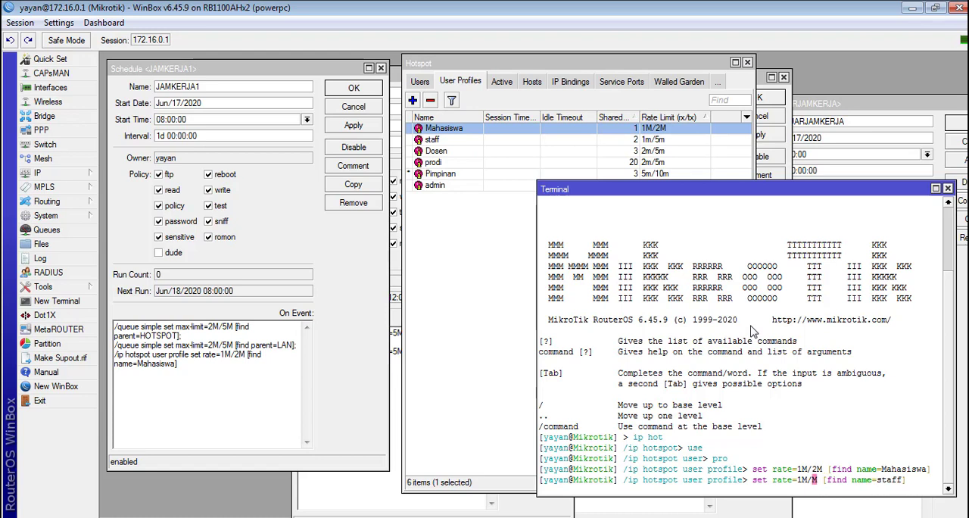
{"action": "type", "text": "5"}
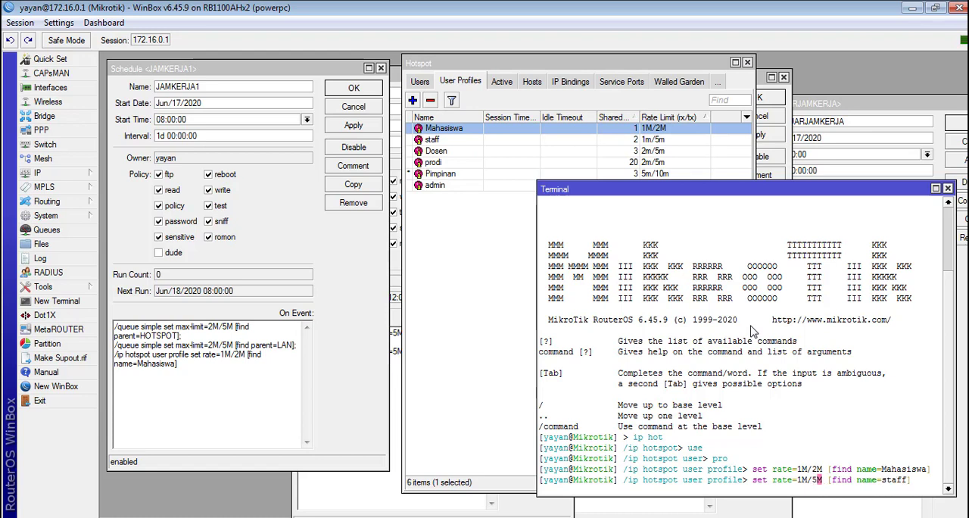
Step: Set the staff profile's rate limit to 1m/50m as a test value and run the prepared staff rate command
{"action": "double_click", "coordinate": [676, 139]}
{"action": "left_click", "coordinate": [202, 243]}
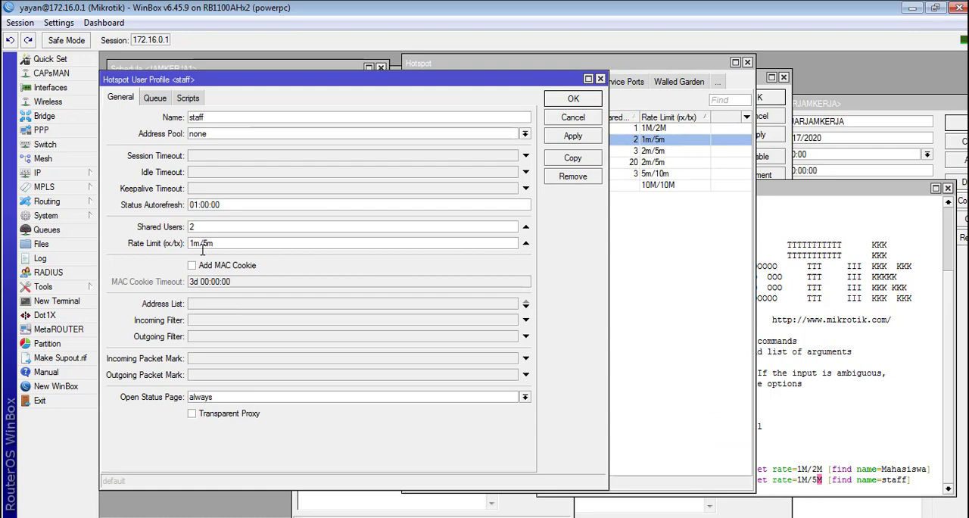
{"action": "left_click", "coordinate": [563, 137]}
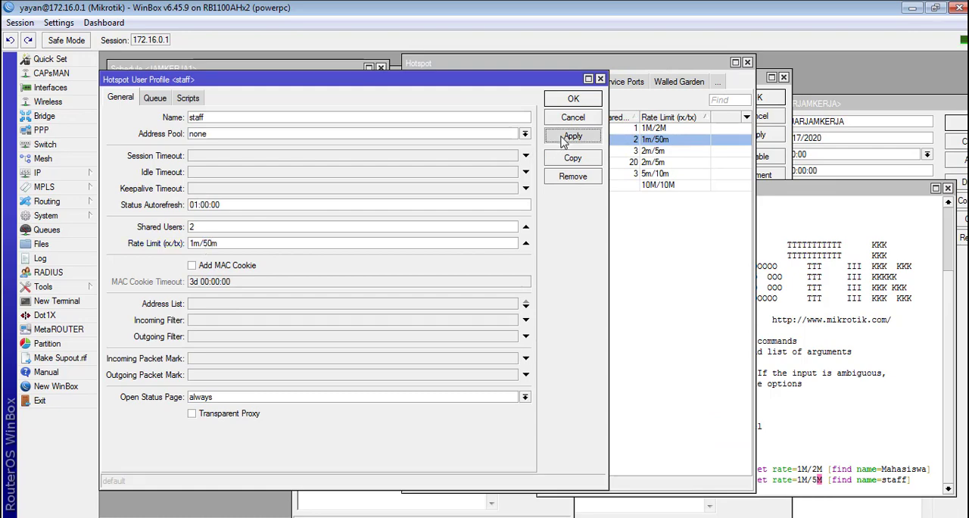
{"action": "key", "text": "Escape"}
{"action": "left_click", "coordinate": [872, 363]}
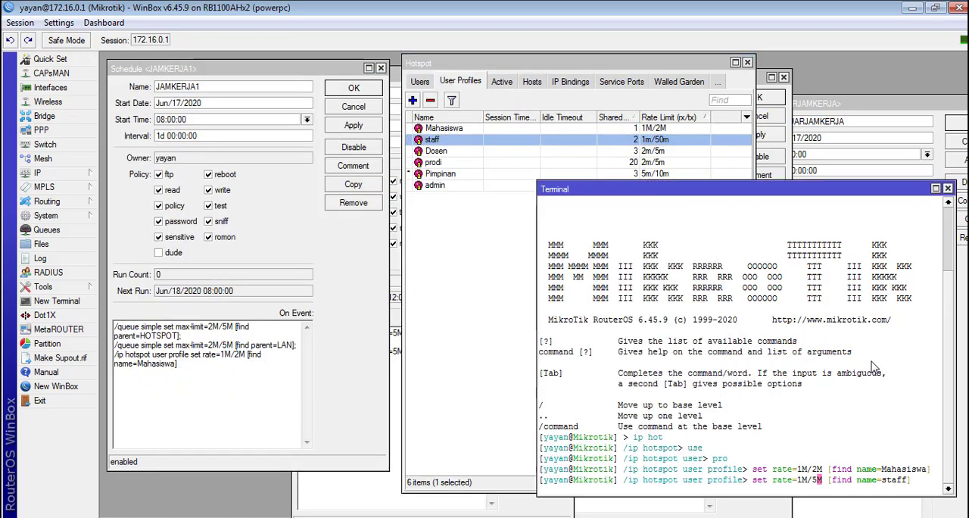
{"action": "key", "text": "Return"}
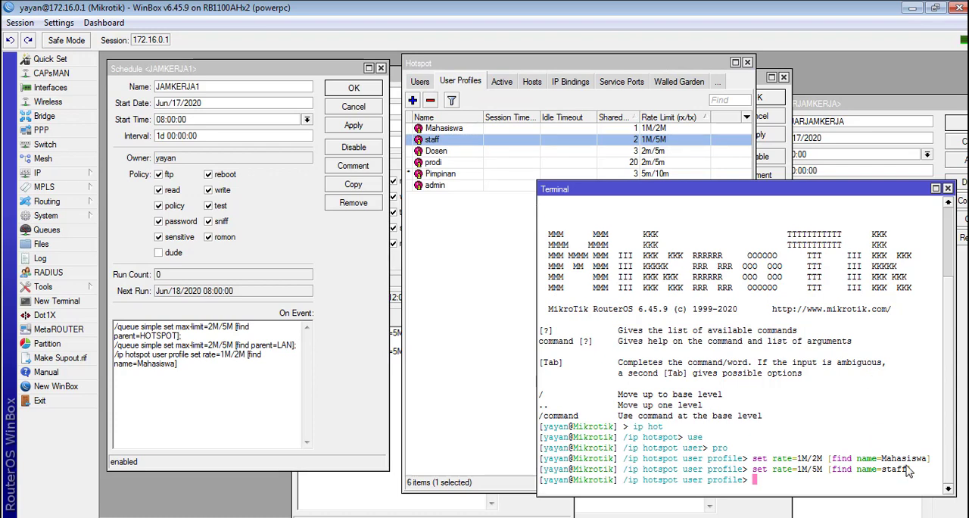
Step: End the Mahasiswa line with a semicolon, add the copied staff rate command without its > to the JAMKERJA1 script and apply
{"action": "left_click_drag", "start_coordinate": [915, 473], "coordinate": [627, 470]}
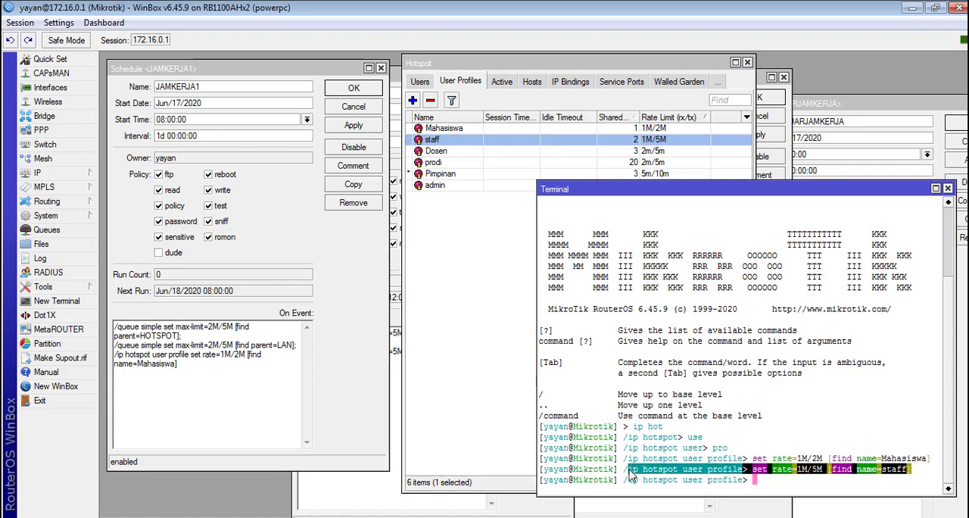
{"action": "right_click", "coordinate": [628, 473]}
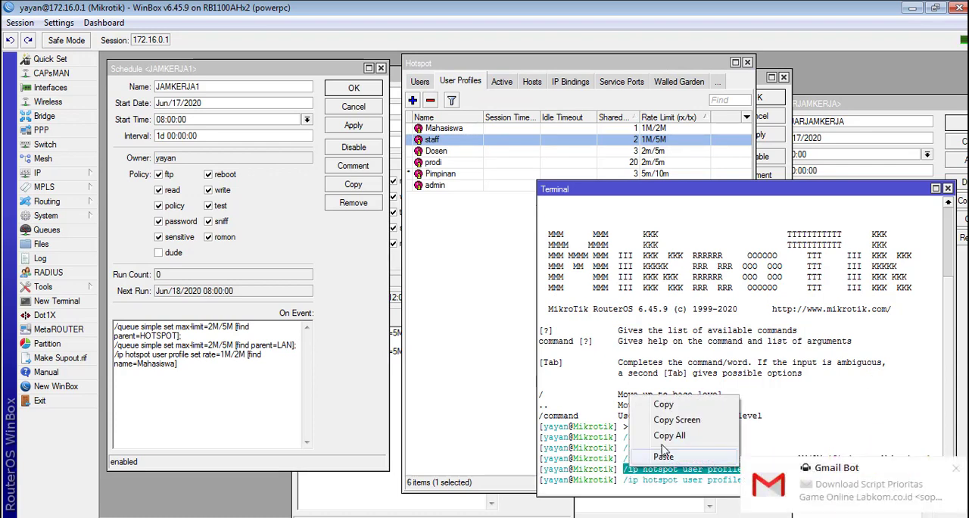
{"action": "left_click", "coordinate": [668, 402]}
{"action": "left_click", "coordinate": [225, 382]}
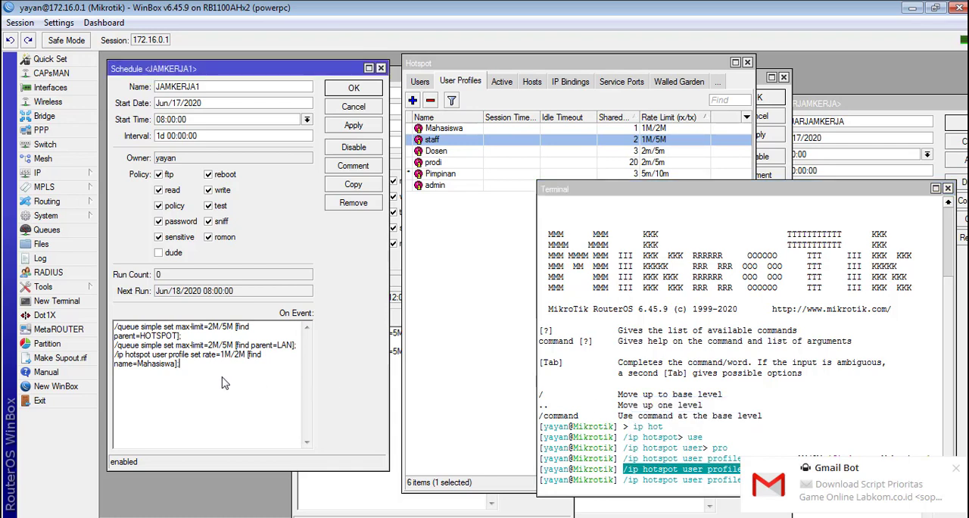
{"action": "key", "text": "ctrl+v"}
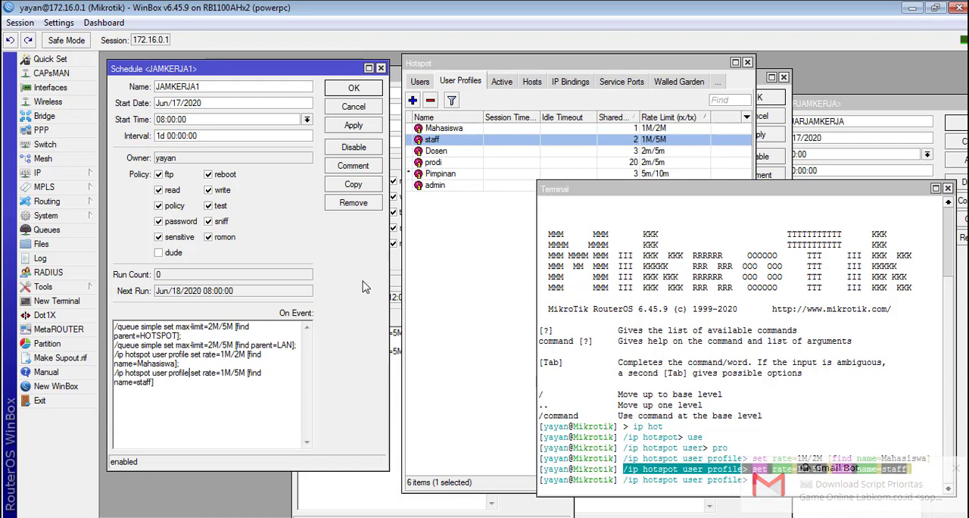
{"action": "left_click", "coordinate": [352, 127]}
Step: Recall the staff command in the terminal and change it to set rate=2M/5M [find name=Dosen]
{"action": "left_click", "coordinate": [850, 437]}
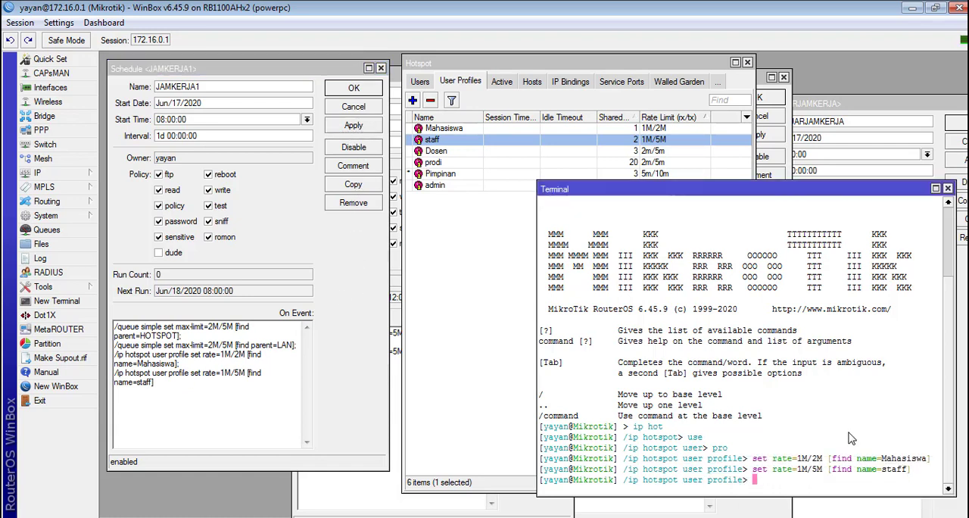
{"action": "key", "text": "Up"}
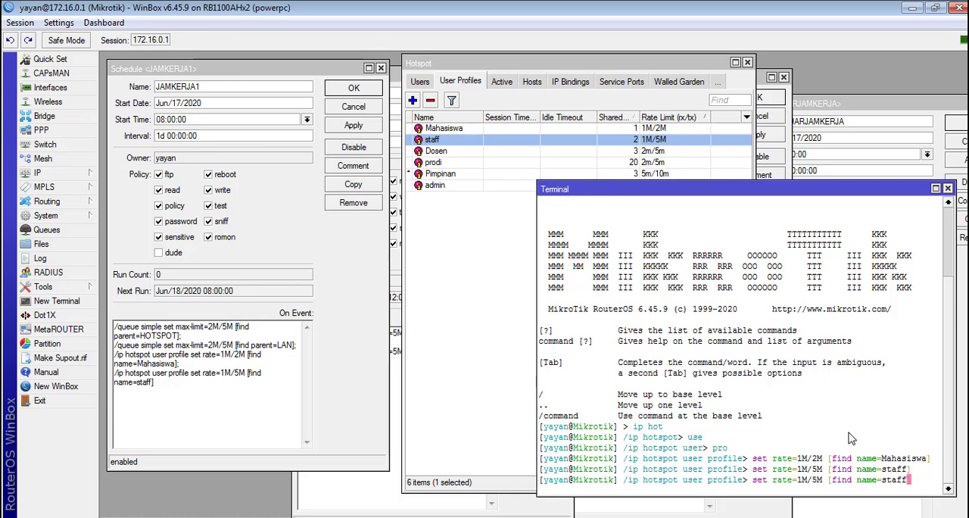
{"action": "key", "text": "BackSpace"}
{"action": "key", "text": "BackSpace"}
{"action": "key", "text": "BackSpace"}
{"action": "key", "text": "BackSpace"}
{"action": "type", "text": "Dosen"}
{"action": "key", "text": "Left"}
{"action": "key", "text": "Left"}
{"action": "key", "text": "Left"}
{"action": "key", "text": "Left"}
{"action": "key", "text": "Left"}
{"action": "key", "text": "Left"}
{"action": "key", "text": "Left"}
{"action": "key", "text": "Left"}
{"action": "key", "text": "Left"}
{"action": "key", "text": "Left"}
{"action": "key", "text": "Left"}
{"action": "key", "text": "Left"}
{"action": "key", "text": "Left"}
{"action": "key", "text": "Left"}
{"action": "key", "text": "Left"}
{"action": "key", "text": "Left"}
{"action": "key", "text": "Left"}
{"action": "key", "text": "Left"}
{"action": "key", "text": "Left"}
{"action": "key", "text": "Left"}
{"action": "key", "text": "BackSpace"}
{"action": "type", "text": "2"}
{"action": "key", "text": "Right"}
{"action": "key", "text": "Right"}
{"action": "key", "text": "Right"}
{"action": "key", "text": "BackSpace"}
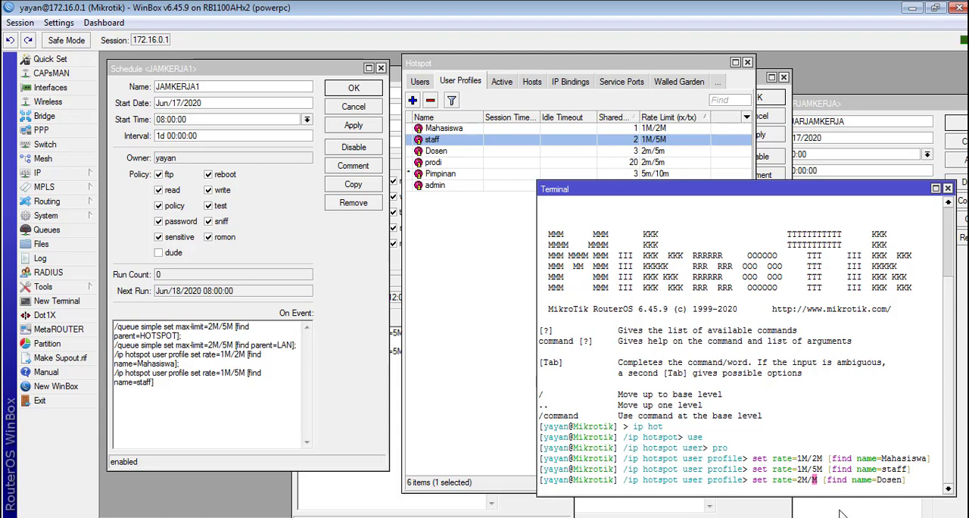
{"action": "type", "text": "5"}
{"action": "key", "text": "Right"}
{"action": "key", "text": "Right"}
{"action": "key", "text": "Right"}
{"action": "key", "text": "Right"}
{"action": "key", "text": "Right"}
{"action": "key", "text": "Right"}
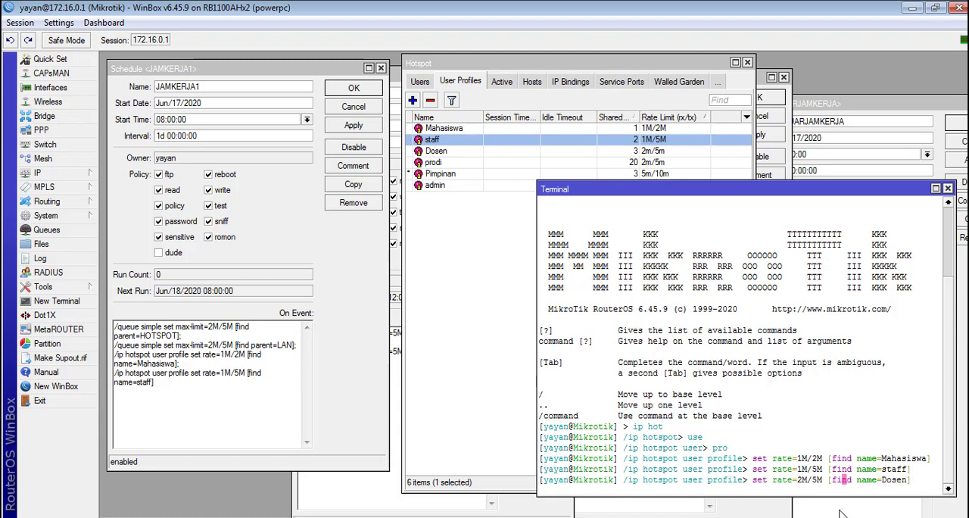
Step: Set the Dosen profile's rate limit to 2m/50m as a test value and run the prepared Dosen rate command
{"action": "double_click", "coordinate": [460, 151]}
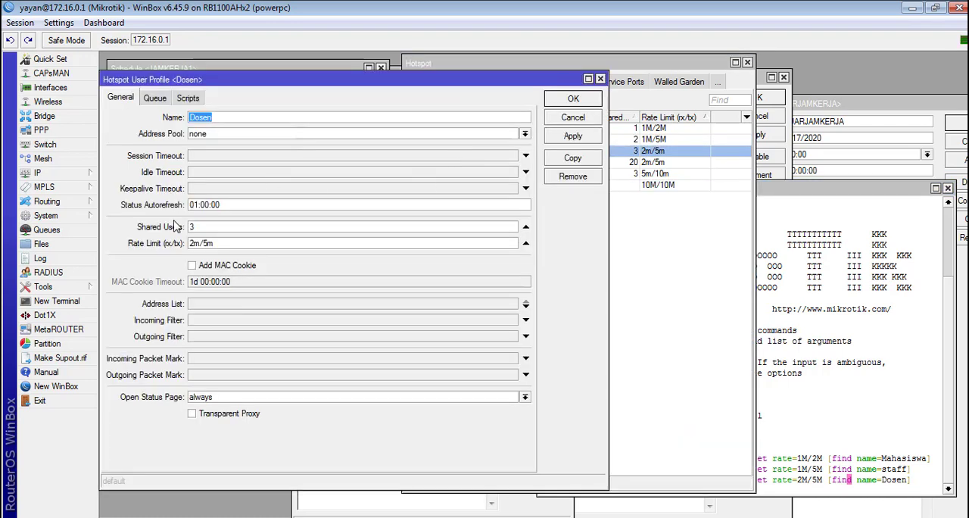
{"action": "left_click", "coordinate": [593, 132]}
{"action": "left_click", "coordinate": [591, 100]}
{"action": "left_click", "coordinate": [826, 292]}
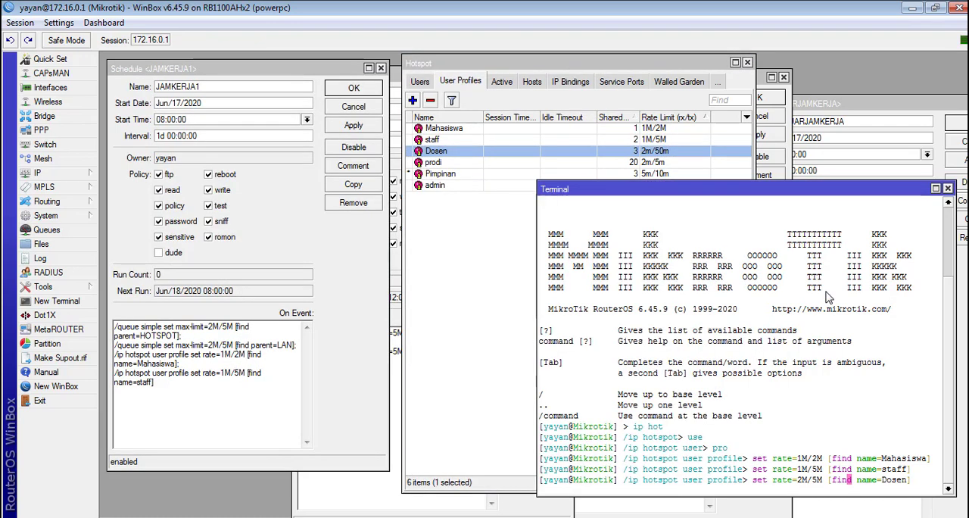
{"action": "key", "text": "Return"}
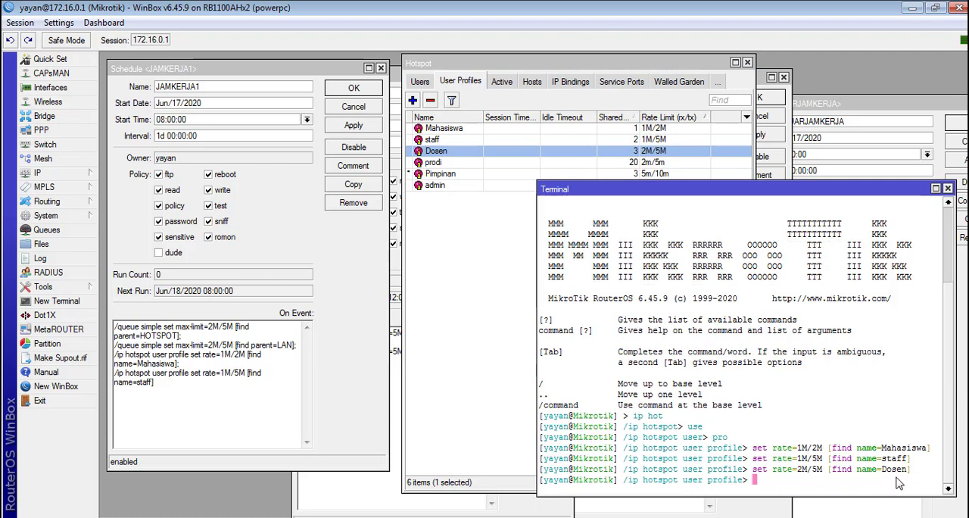
Step: End the staff line with a semicolon and add the copied Dosen rate command without its > to the JAMKERJA1 script
{"action": "left_click_drag", "start_coordinate": [908, 468], "coordinate": [705, 469]}
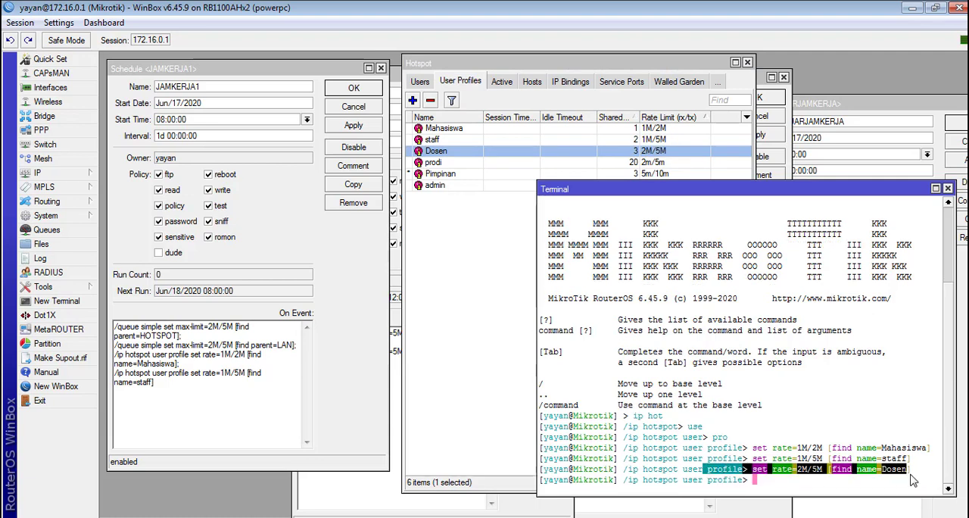
{"action": "left_click_drag", "start_coordinate": [762, 458], "coordinate": [884, 475]}
{"action": "right_click", "coordinate": [884, 475]}
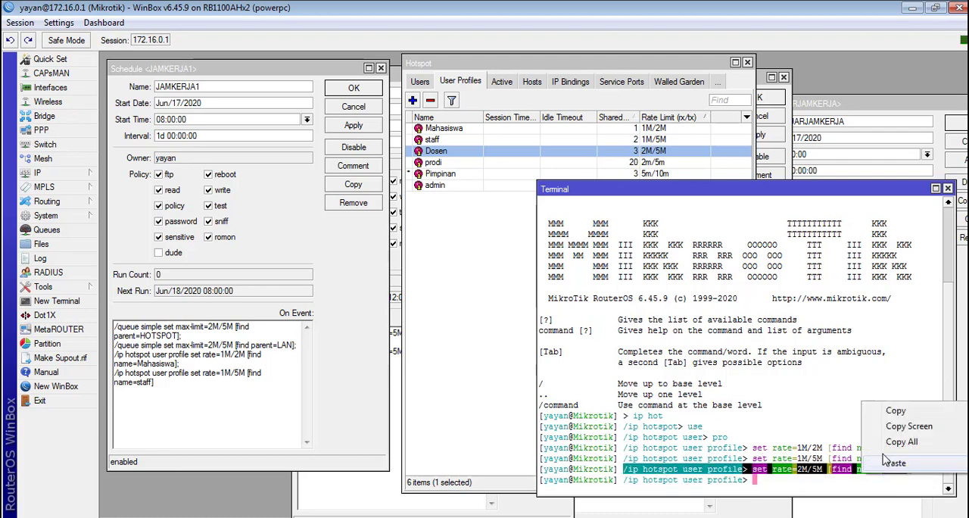
{"action": "left_click", "coordinate": [891, 411]}
{"action": "left_click", "coordinate": [250, 398]}
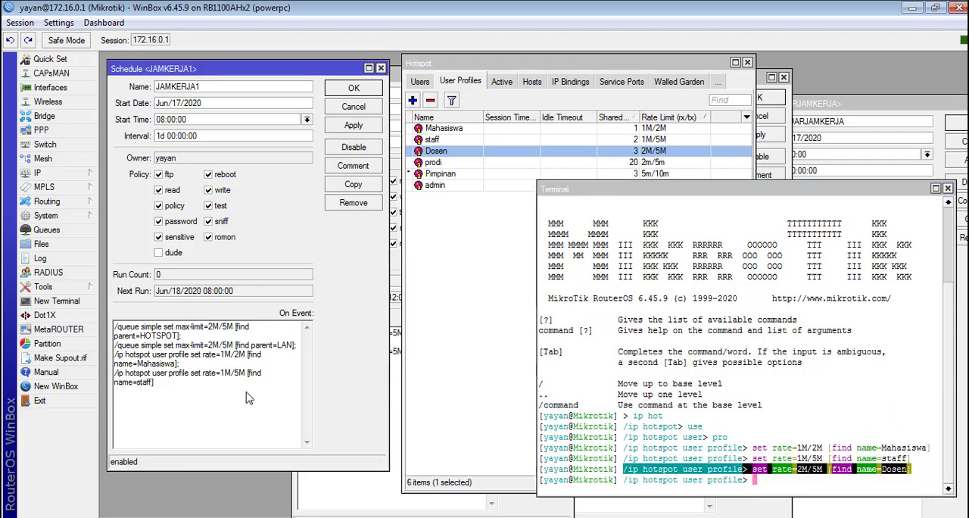
{"action": "key", "text": "ctrl+v"}
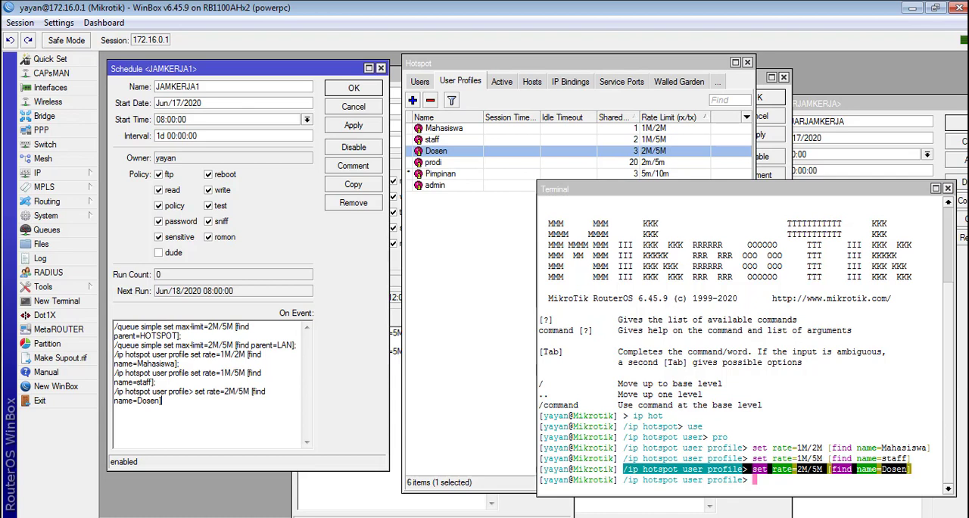
{"action": "left_click", "coordinate": [191, 392]}
{"action": "key", "text": "Delete"}
{"action": "key", "text": "Delete"}
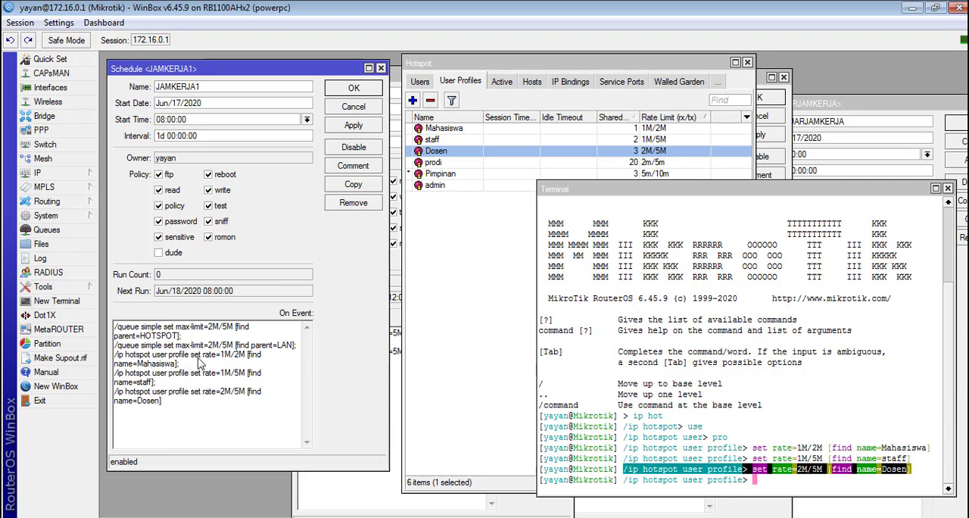
Step: Recall the Dosen command in the terminal and change it to set rate=2M/5M [find name=prodi]
{"action": "left_click", "coordinate": [731, 327]}
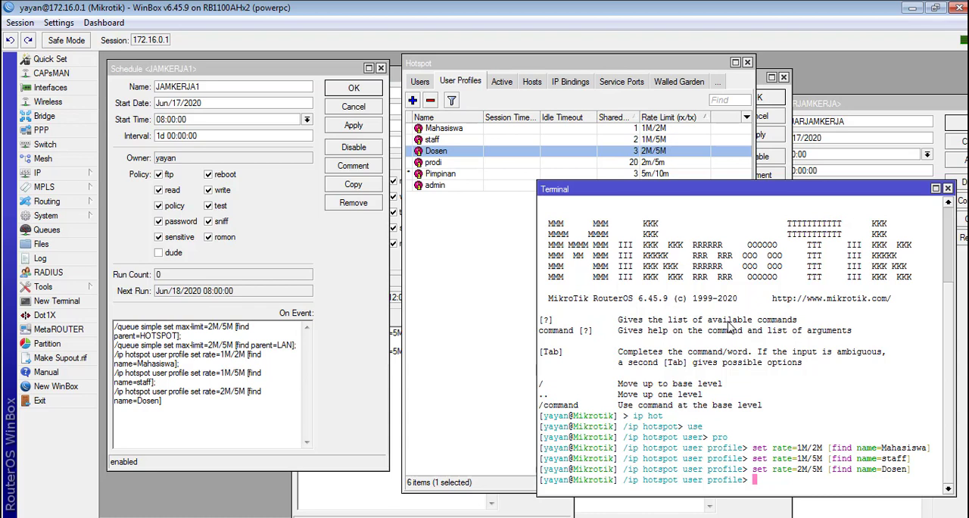
{"action": "key", "text": "Up"}
{"action": "key", "text": "BackSpace"}
{"action": "key", "text": "Left"}
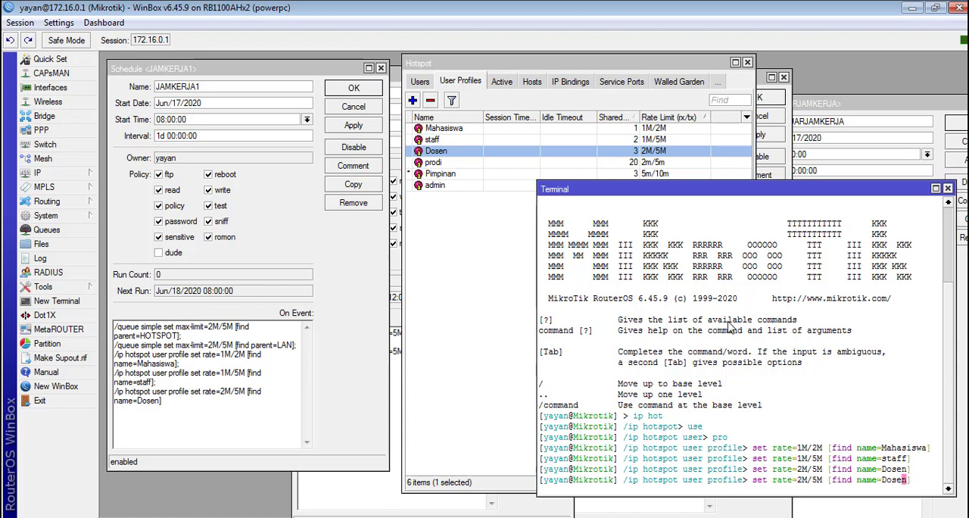
{"action": "key", "text": "Delete"}
{"action": "key", "text": "BackSpace"}
{"action": "key", "text": "BackSpace"}
{"action": "key", "text": "BackSpace"}
{"action": "key", "text": "BackSpace"}
{"action": "type", "text": "Prodi"}
{"action": "key", "text": "Left"}
{"action": "key", "text": "Left"}
{"action": "key", "text": "Left"}
{"action": "key", "text": "Left"}
{"action": "key", "text": "Left"}
{"action": "key", "text": "Left"}
{"action": "key", "text": "Left"}
{"action": "key", "text": "Left"}
{"action": "key", "text": "Left"}
{"action": "key", "text": "Left"}
{"action": "key", "text": "Left"}
{"action": "key", "text": "Left"}
{"action": "key", "text": "Left"}
{"action": "key", "text": "Left"}
{"action": "key", "text": "Left"}
{"action": "key", "text": "Left"}
{"action": "key", "text": "Left"}
{"action": "key", "text": "Left"}
{"action": "key", "text": "Left"}
{"action": "key", "text": "Left"}
{"action": "key", "text": "Right"}
{"action": "key", "text": "Right"}
{"action": "key", "text": "Right"}
Step: End the Dosen line with a semicolon and add the copied prodi rate command without its > to the JAMKERJA1 script
{"action": "left_click_drag", "start_coordinate": [906, 484], "coordinate": [624, 485]}
{"action": "right_click", "coordinate": [634, 485]}
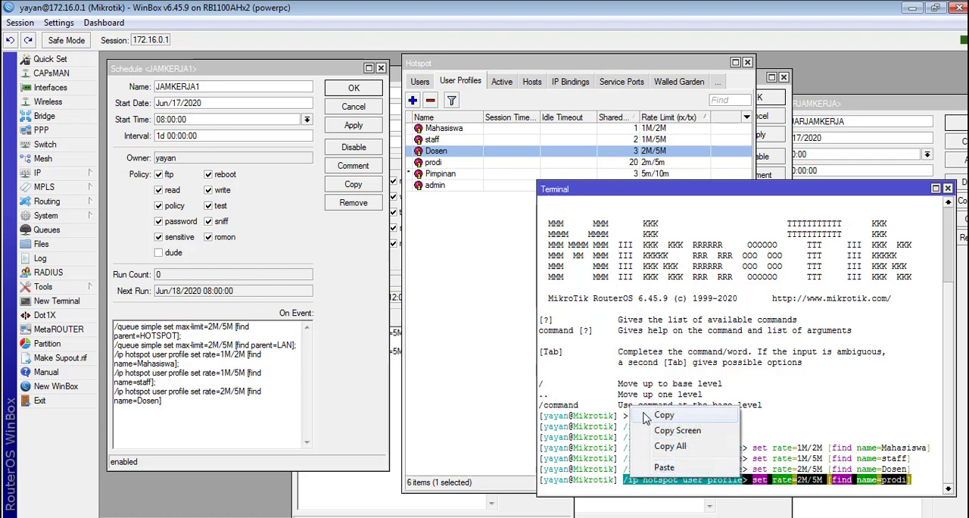
{"action": "left_click", "coordinate": [660, 416]}
{"action": "left_click", "coordinate": [197, 378]}
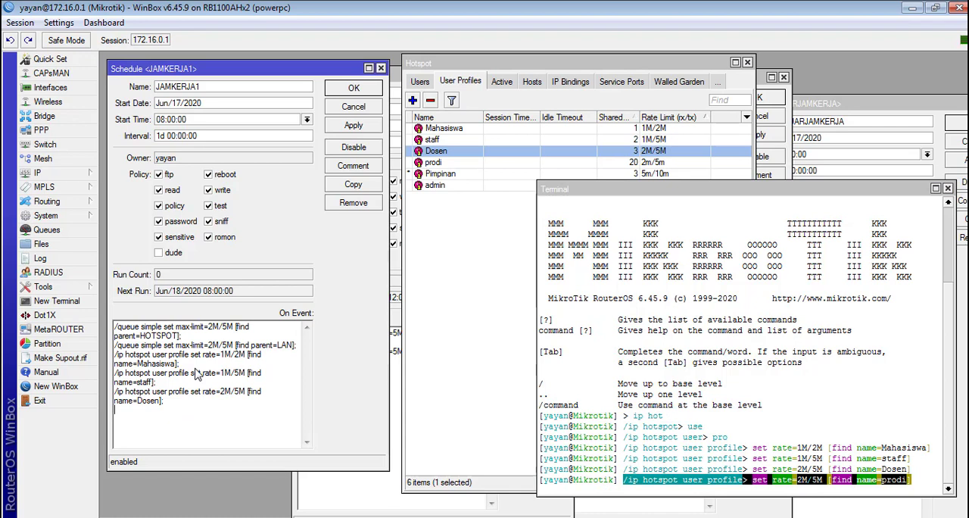
{"action": "key", "text": "ctrl+v"}
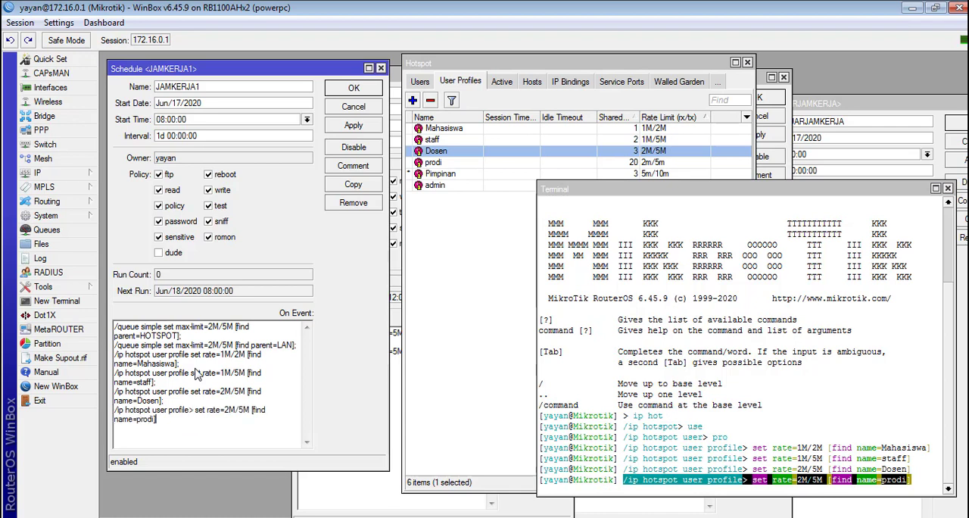
{"action": "left_click", "coordinate": [194, 413]}
{"action": "key", "text": "BackSpace"}
{"action": "key", "text": "BackSpace"}
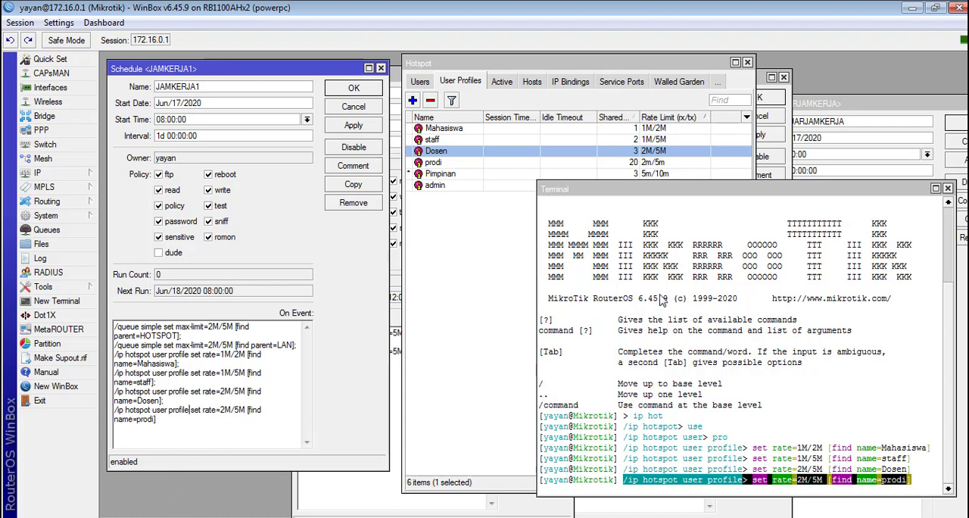
{"action": "left_click", "coordinate": [779, 372]}
{"action": "key", "text": "Up"}
{"action": "key", "text": "Up"}
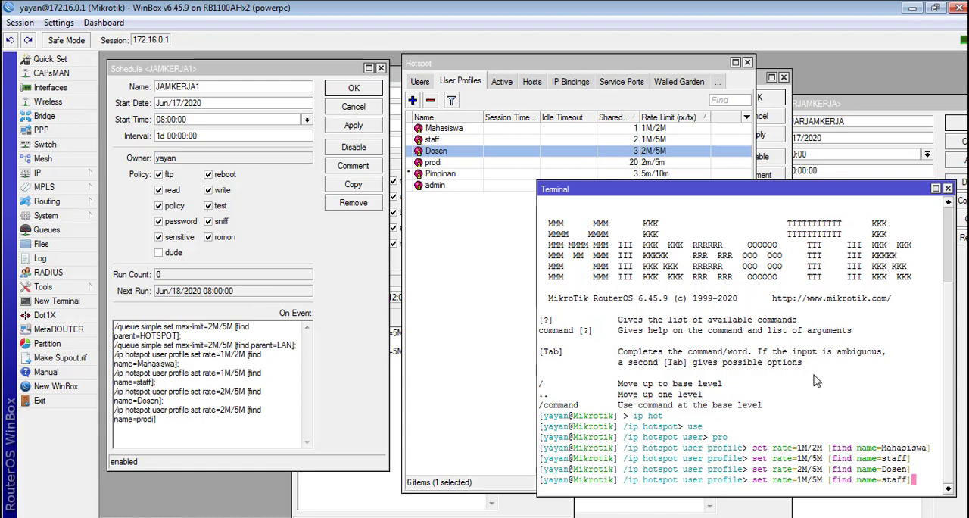
Step: End the prodi line in the JAMKERJA1 script with a semicolon and duplicate it on a new line
{"action": "left_click", "coordinate": [184, 437]}
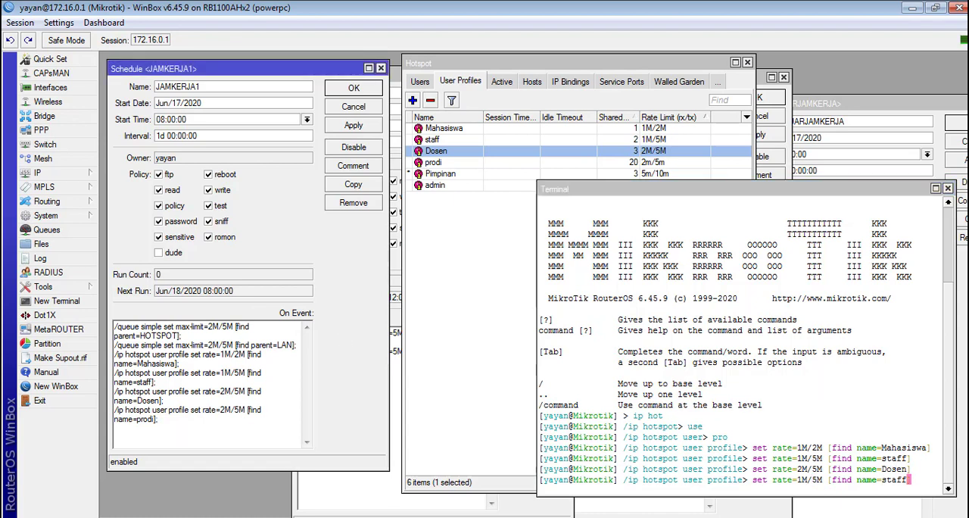
{"action": "left_click_drag", "start_coordinate": [166, 445], "coordinate": [93, 415]}
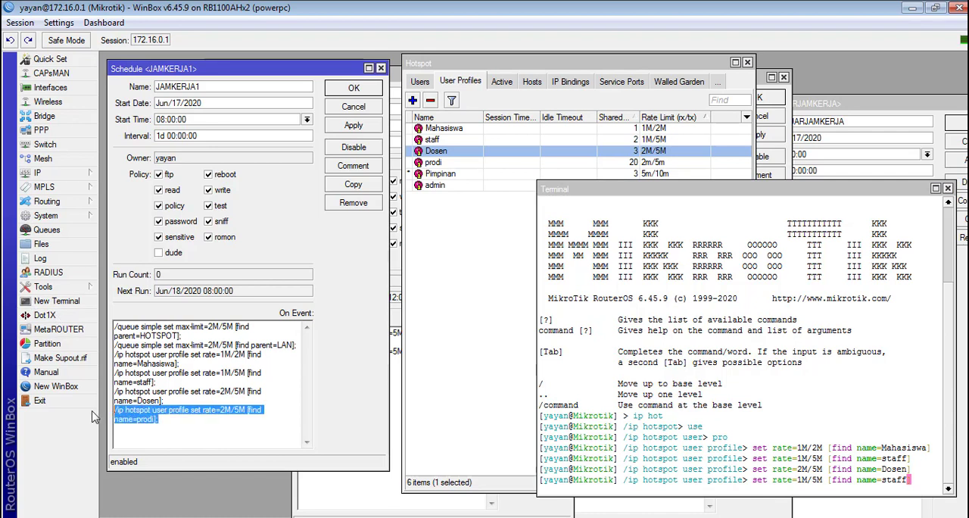
{"action": "left_click", "coordinate": [205, 438]}
{"action": "key", "text": "Return"}
{"action": "key", "text": "ctrl+v"}
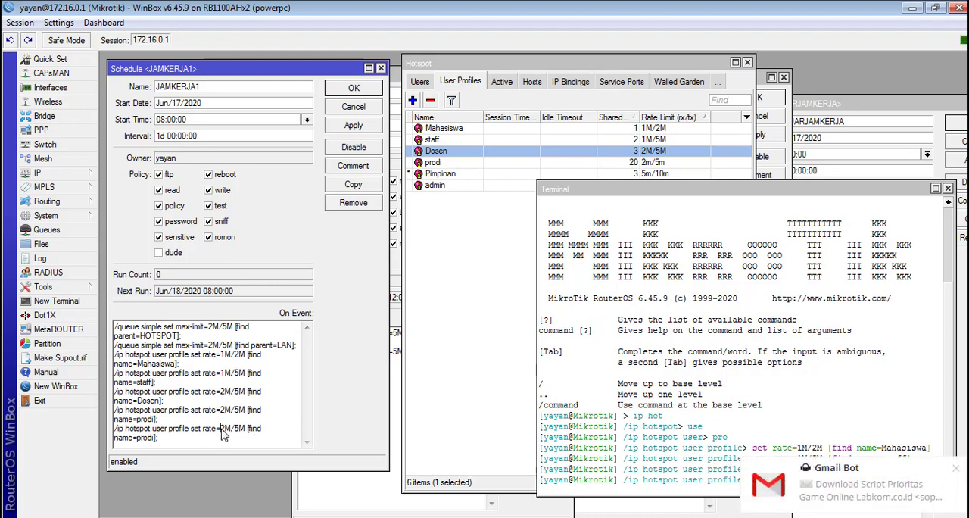
Step: Change the duplicated prodi line in the JAMKERJA1 script to rate=5M/10M [find name=Pimpinan];
{"action": "left_click", "coordinate": [224, 427]}
{"action": "key", "text": "BackSpace"}
{"action": "type", "text": "1"}
{"action": "key", "text": "BackSpace"}
{"action": "type", "text": "10"}
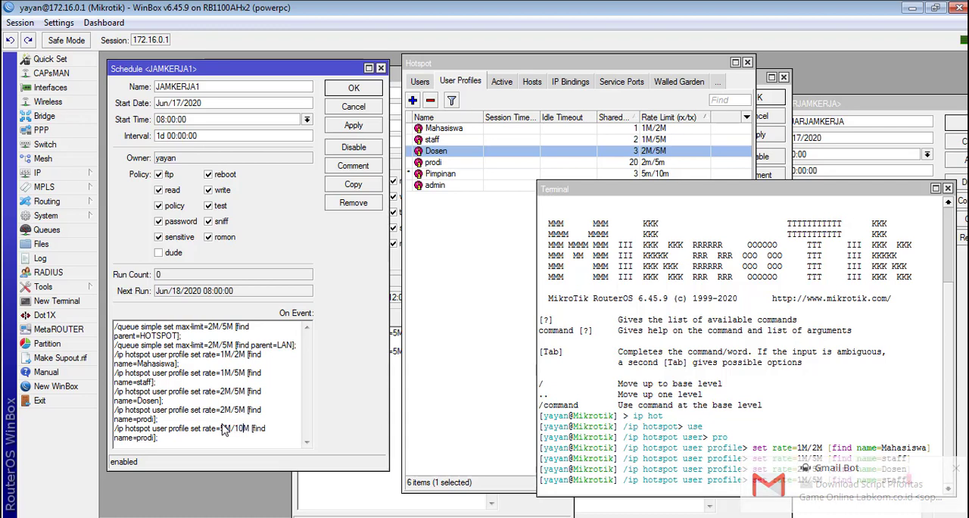
{"action": "key", "text": "Down"}
{"action": "key", "text": "Left"}
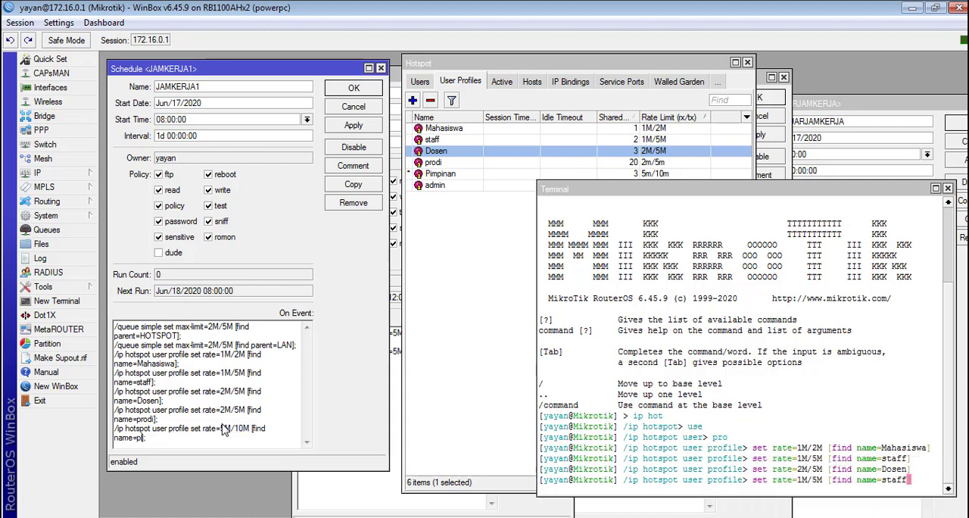
{"action": "type", "text": "Pimpinan"}
Step: Duplicate the Pimpinan line in the JAMKERJA1 script and change the copy to rate=10M/10M [find name=admin];
{"action": "left_click_drag", "start_coordinate": [189, 447], "coordinate": [113, 441]}
{"action": "key", "text": "ctrl+c"}
{"action": "left_click", "coordinate": [189, 446]}
{"action": "key", "text": "Return"}
{"action": "key", "text": "ctrl+v"}
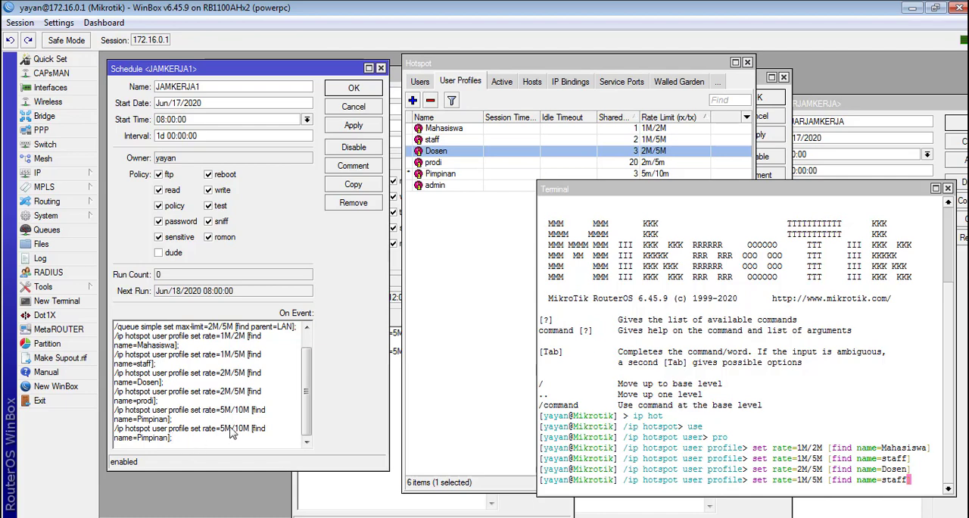
{"action": "left_click_drag", "start_coordinate": [572, 188], "coordinate": [567, 247]}
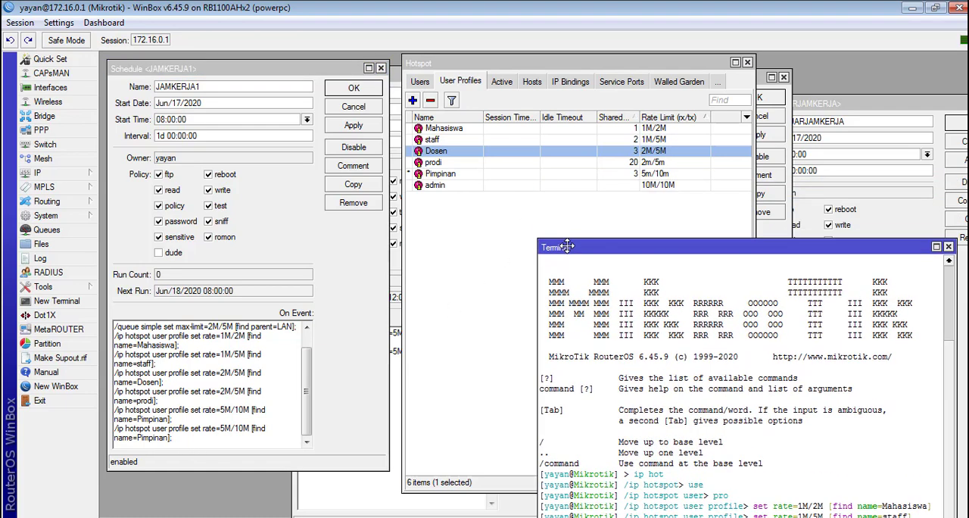
{"action": "left_click", "coordinate": [224, 428]}
{"action": "key", "text": "BackSpace"}
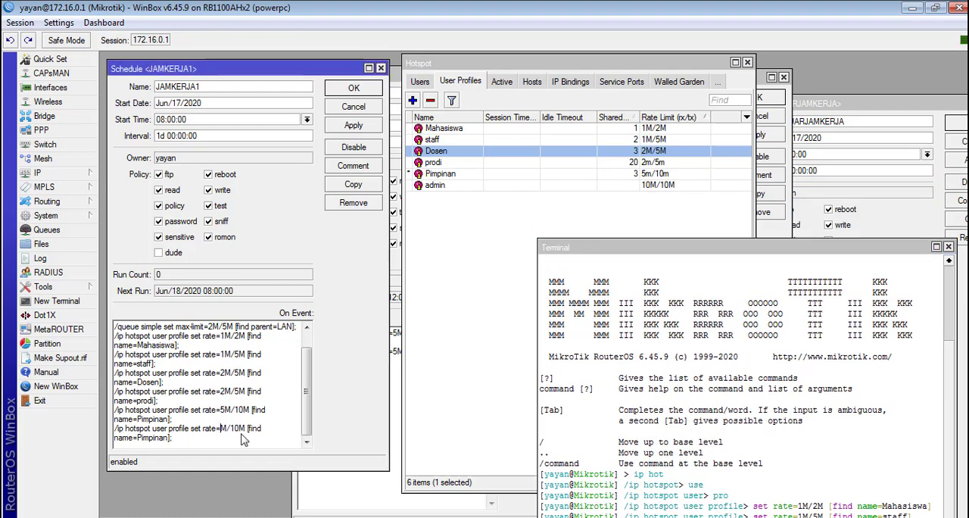
{"action": "type", "text": "10"}
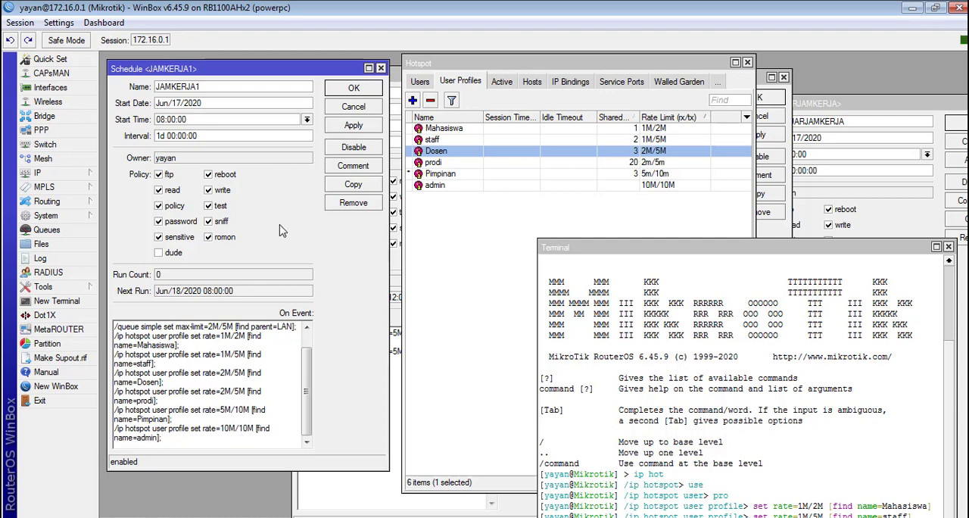
Step: Apply the JAMKERJA1 schedule and close the Hotspot and Terminal windows
{"action": "left_click", "coordinate": [357, 128]}
{"action": "left_click", "coordinate": [593, 222]}
{"action": "key", "text": "Escape"}
{"action": "left_click", "coordinate": [908, 256]}
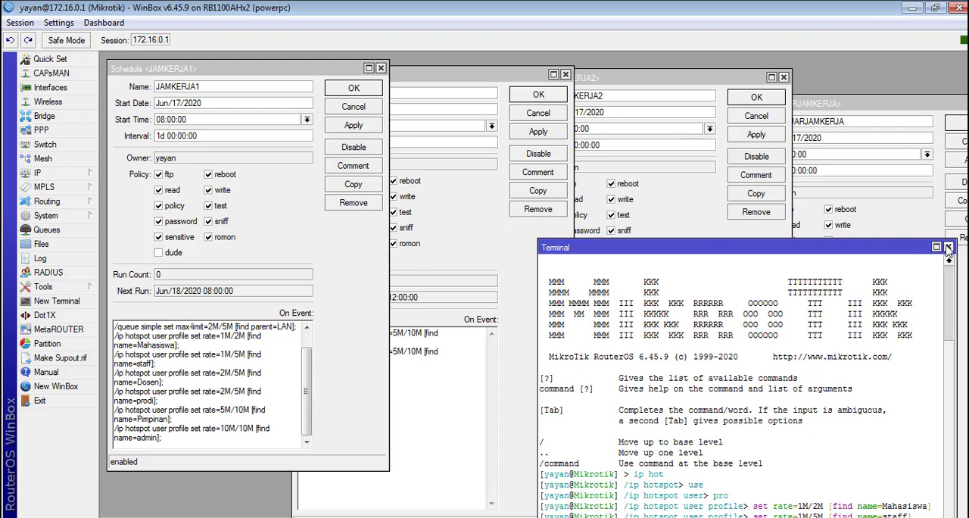
{"action": "left_click", "coordinate": [948, 246]}
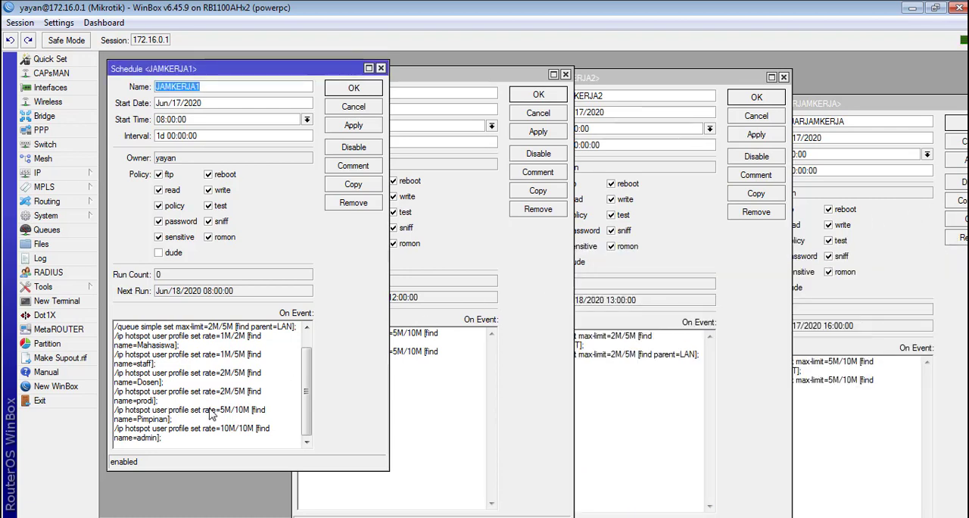
Step: Copy all the hotspot user profile rate lines from the JAMKERJA1 script to the end of the ISTIRAHAT script
{"action": "left_click", "coordinate": [396, 415]}
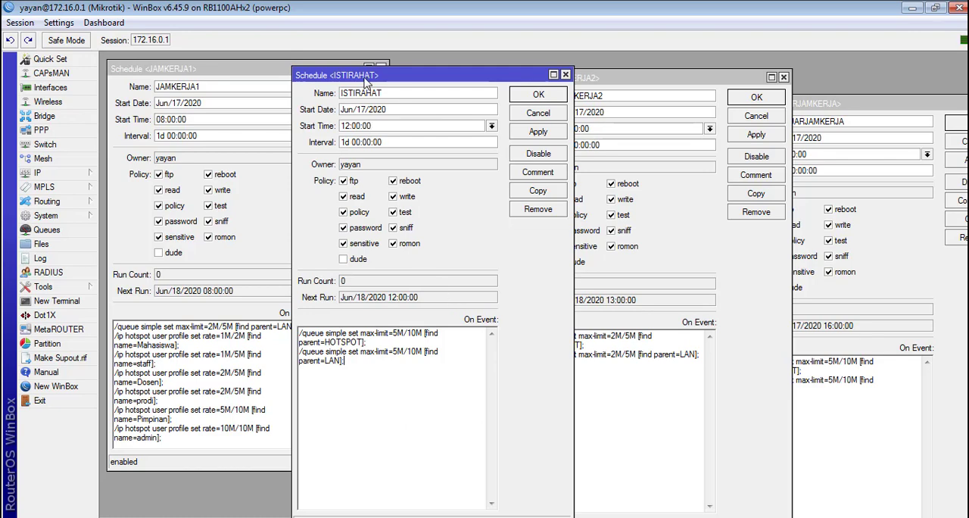
{"action": "left_click_drag", "start_coordinate": [367, 84], "coordinate": [435, 75]}
{"action": "left_click", "coordinate": [216, 391]}
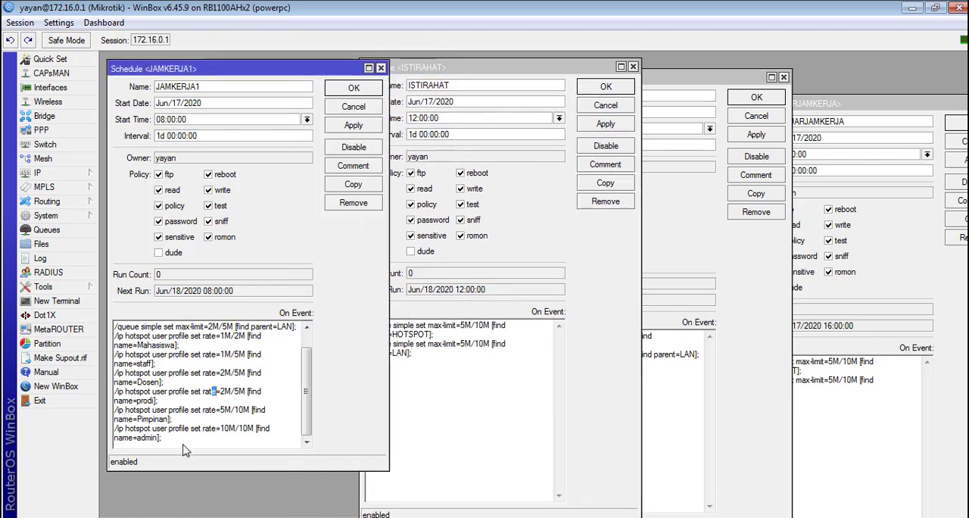
{"action": "left_click_drag", "start_coordinate": [171, 445], "coordinate": [52, 352]}
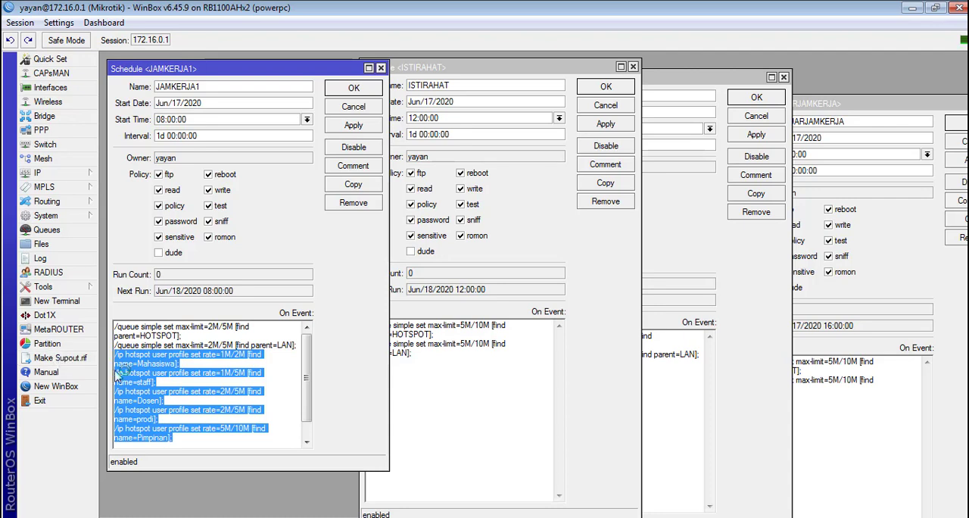
{"action": "left_click", "coordinate": [470, 418]}
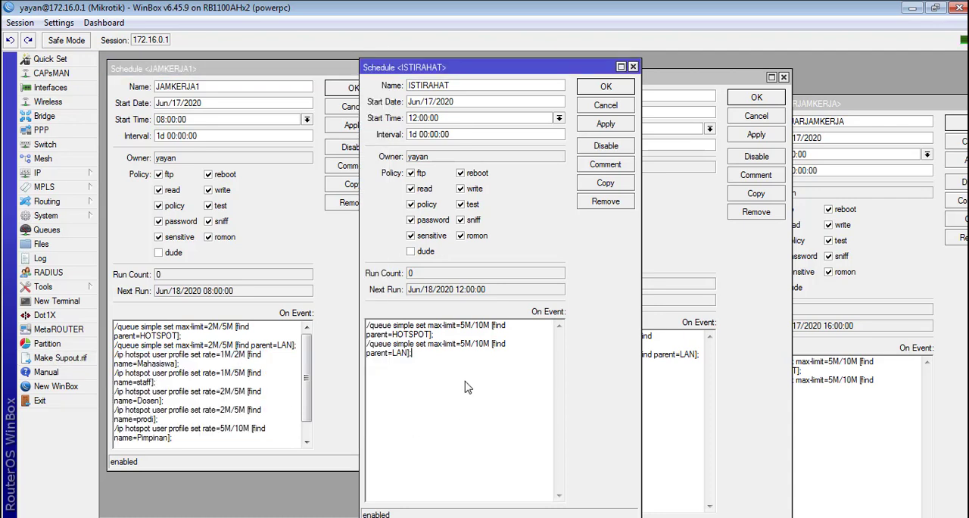
{"action": "key", "text": "ctrl+v"}
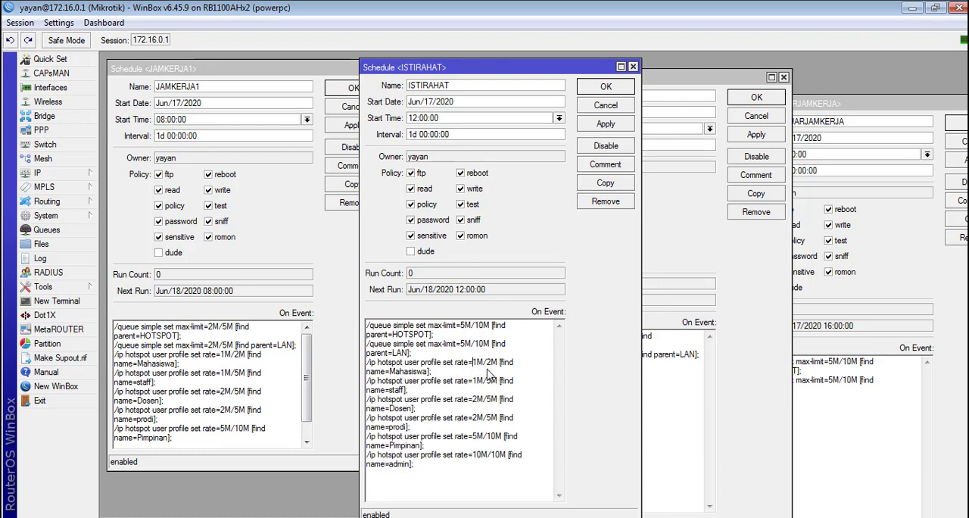
Step: In the ISTIRAHAT script, set the Mahasiswa rate to 5M/5M and the staff rate to 5M/10M
{"action": "key", "text": "Delete"}
{"action": "type", "text": "5"}
{"action": "key", "text": "BackSpace"}
{"action": "type", "text": "5"}
{"action": "key", "text": "End"}
{"action": "left_click", "coordinate": [476, 381]}
{"action": "type", "text": "0"}
Step: Set the Dosen rate in the ISTIRAHAT script to 5M/10M
{"action": "left_click", "coordinate": [477, 399]}
{"action": "key", "text": "BackSpace"}
{"action": "type", "text": "5"}
{"action": "key", "text": "BackSpace"}
{"action": "type", "text": "10"}
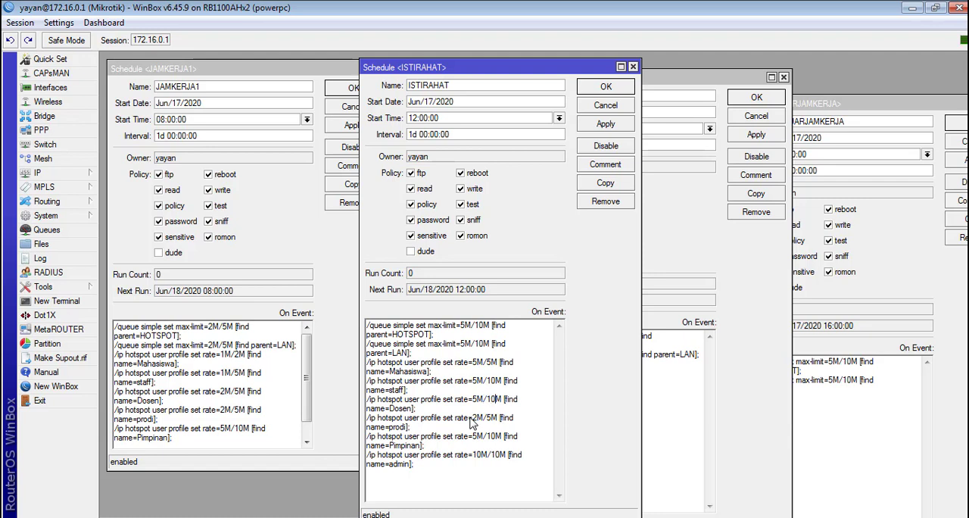
Step: Set the remaining ISTIRAHAT rates to 5M/10M for prodi, 5M/20M for Pimpinan and 20M/20M for admin
{"action": "left_click", "coordinate": [475, 417]}
{"action": "key", "text": "BackSpace"}
{"action": "type", "text": "5"}
{"action": "key", "text": "BackSpace"}
{"action": "type", "text": "10"}
{"action": "key", "text": "BackSpace"}
{"action": "type", "text": "2"}
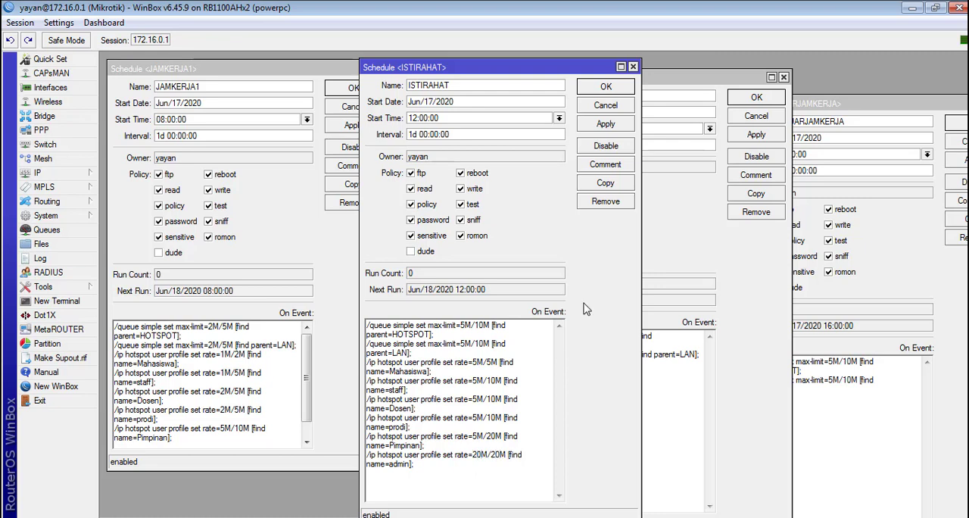
Step: Copy the Mahasiswa through Pimpinan rate lines from the JAMKERJA1 script to the end of the JAMKERJA2 script
{"action": "left_click_drag", "start_coordinate": [436, 476], "coordinate": [275, 297]}
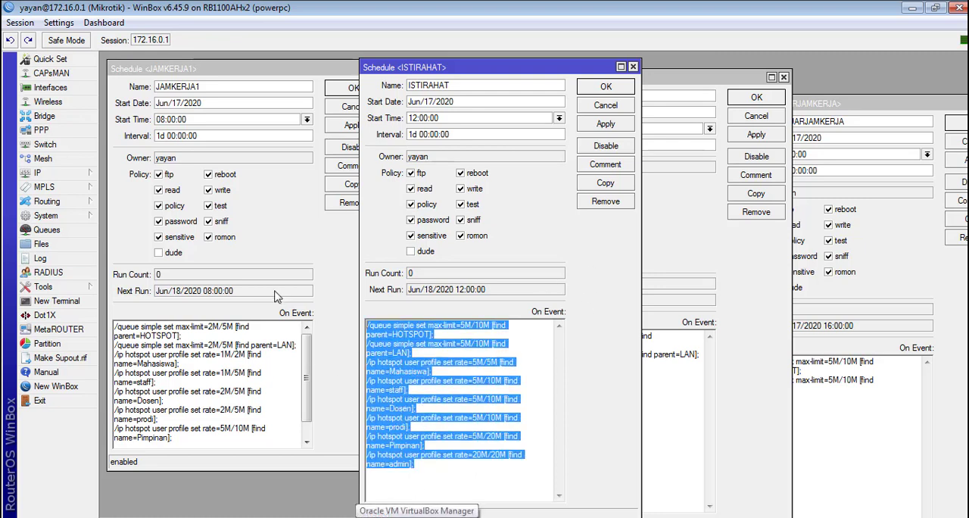
{"action": "left_click_drag", "start_coordinate": [203, 438], "coordinate": [66, 356]}
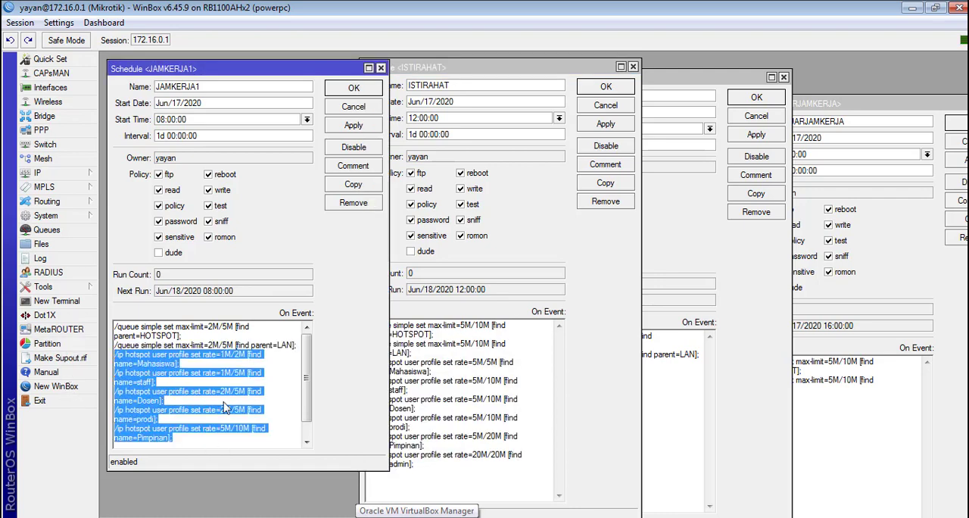
{"action": "left_click", "coordinate": [679, 413]}
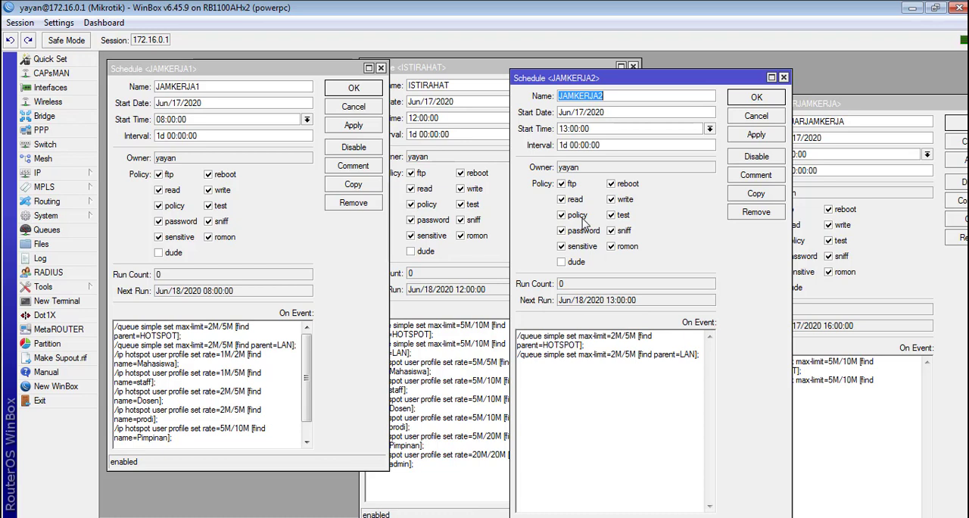
{"action": "left_click", "coordinate": [572, 387]}
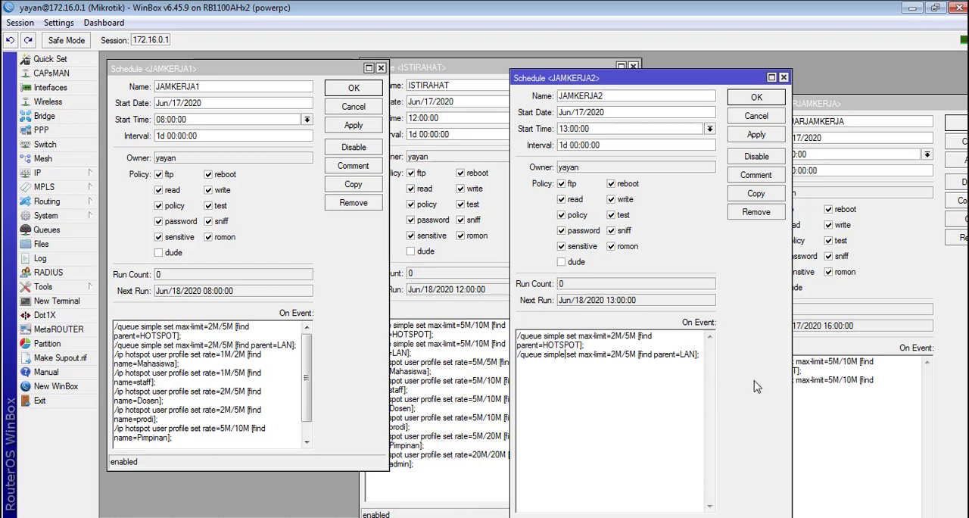
{"action": "double_click", "coordinate": [701, 357]}
{"action": "left_click", "coordinate": [701, 357]}
{"action": "key", "text": "ctrl+v"}
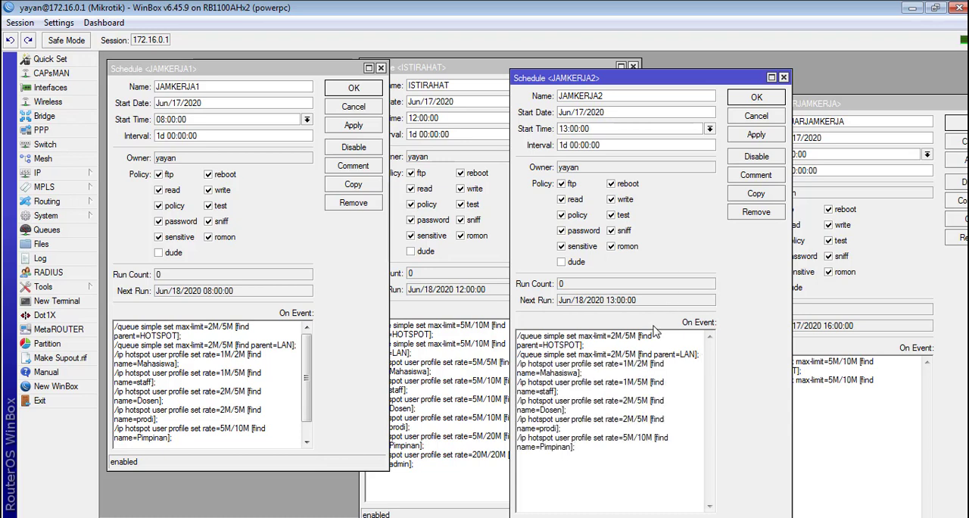
Step: Copy all the hotspot user profile rate lines from the ISTIRAHAT script to the end of the DILUARJAMKERJA script
{"action": "left_click", "coordinate": [483, 445]}
{"action": "left_click_drag", "start_coordinate": [458, 475], "coordinate": [307, 371]}
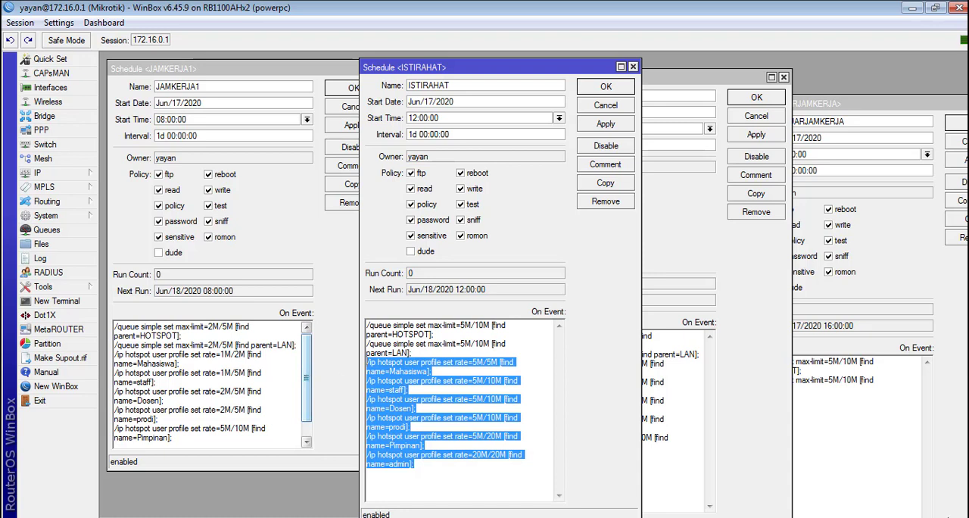
{"action": "left_click", "coordinate": [854, 423]}
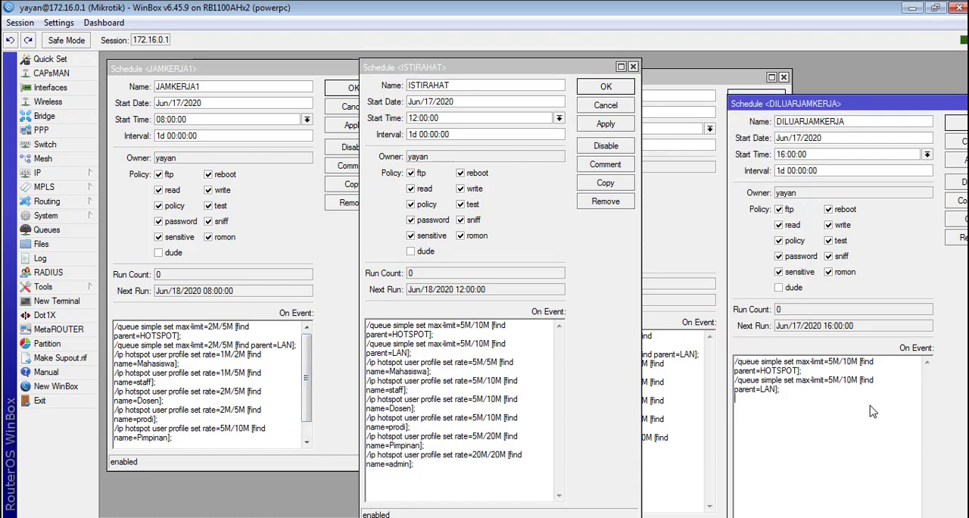
{"action": "key", "text": "ctrl+v"}
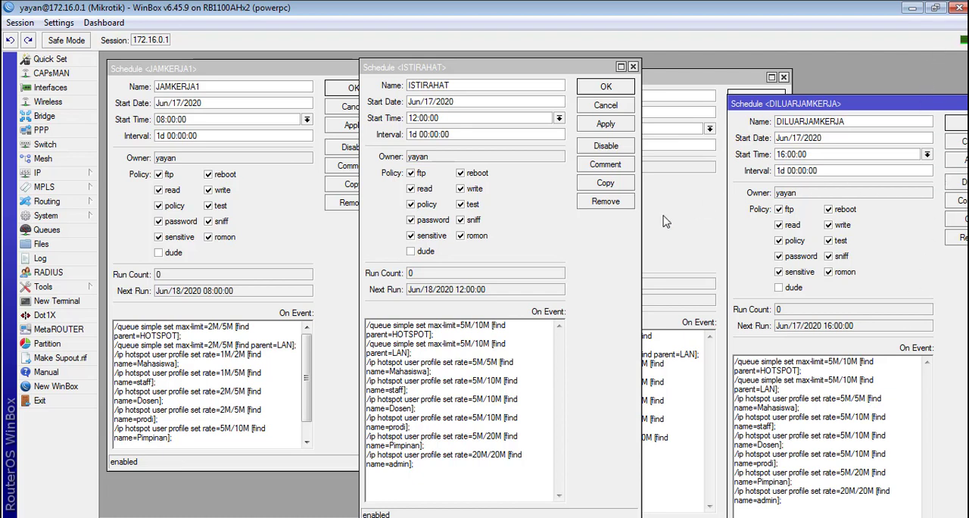
{"action": "left_click", "coordinate": [426, 474]}
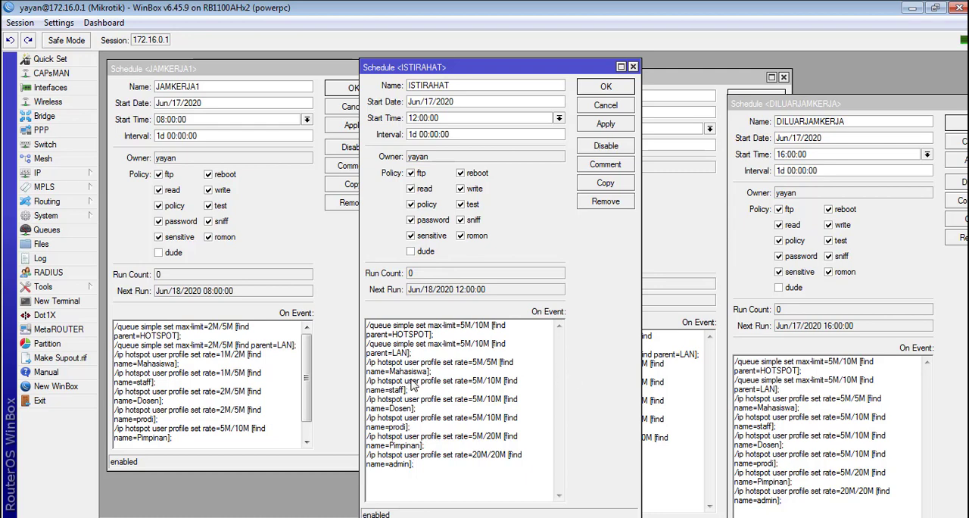
{"action": "left_click", "coordinate": [219, 417]}
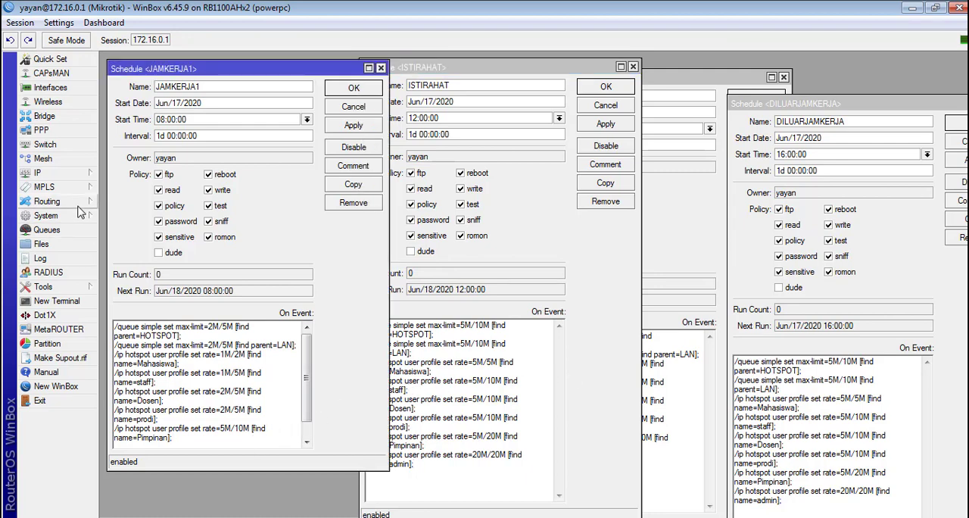
Step: Open a new terminal and go to the /ip hotspot active level
{"action": "left_click", "coordinate": [61, 301]}
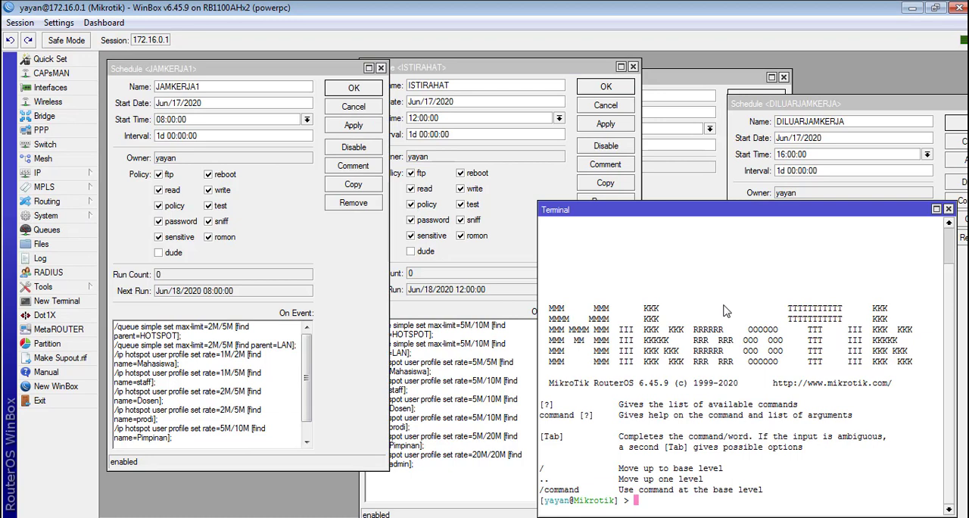
{"action": "type", "text": "ip hots"}
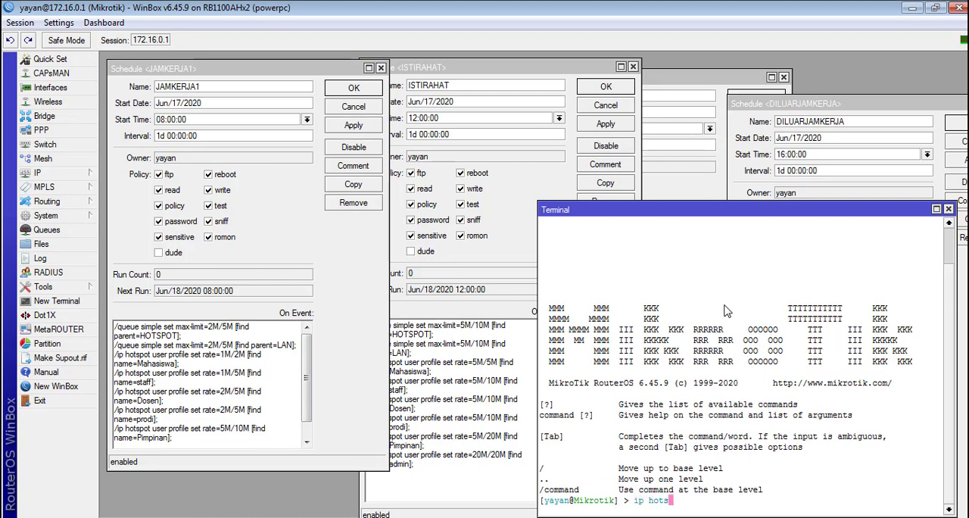
{"action": "key", "text": "Return"}
{"action": "type", "text": "ac"}
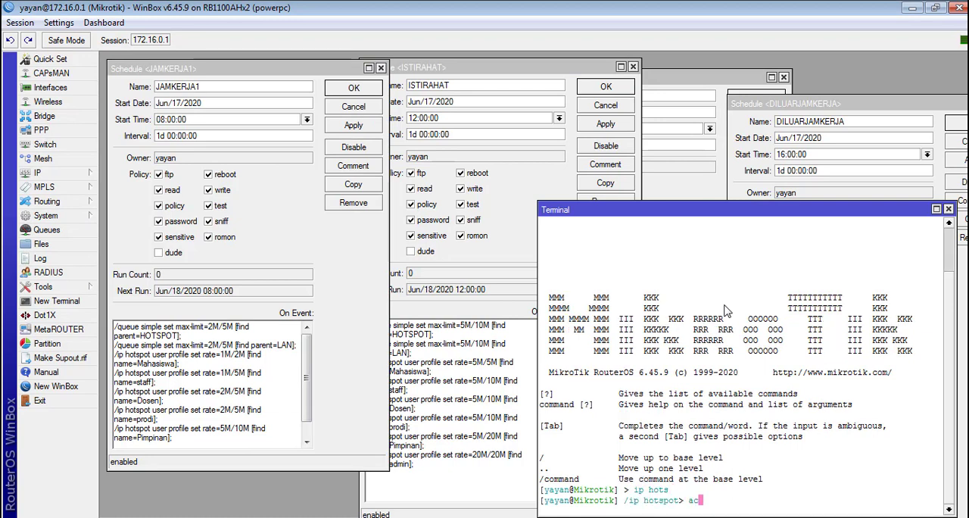
{"action": "key", "text": "Return"}
{"action": "type", "text": "re"}
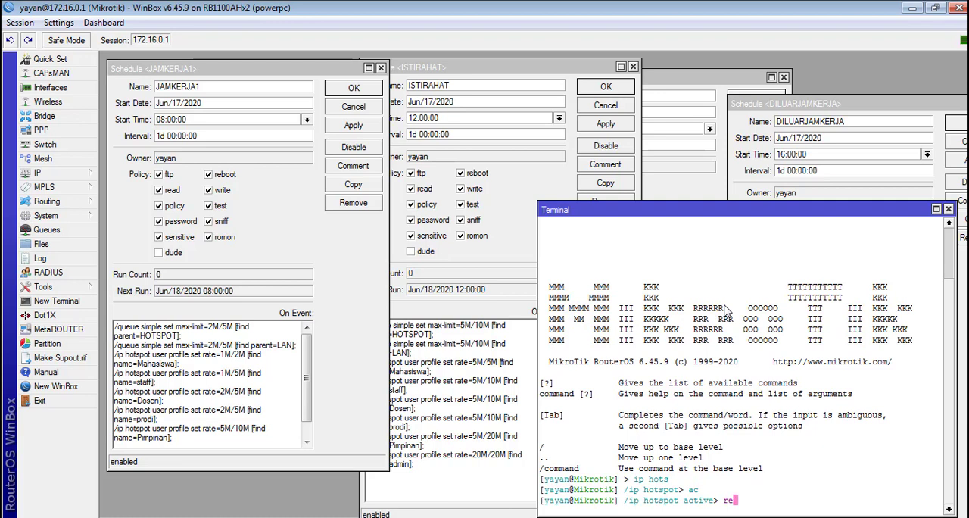
{"action": "type", "text": "mo"}
Step: Write the command remove [find] at the Hotspot active prompt without running it, and copy it including the prompt path
{"action": "key", "text": "BackSpace"}
{"action": "key", "text": "BackSpace"}
{"action": "key", "text": "BackSpace"}
{"action": "key", "text": "BackSpace"}
{"action": "type", "text": "remove [find"}
{"action": "left_click_drag", "start_coordinate": [624, 503], "coordinate": [792, 503]}
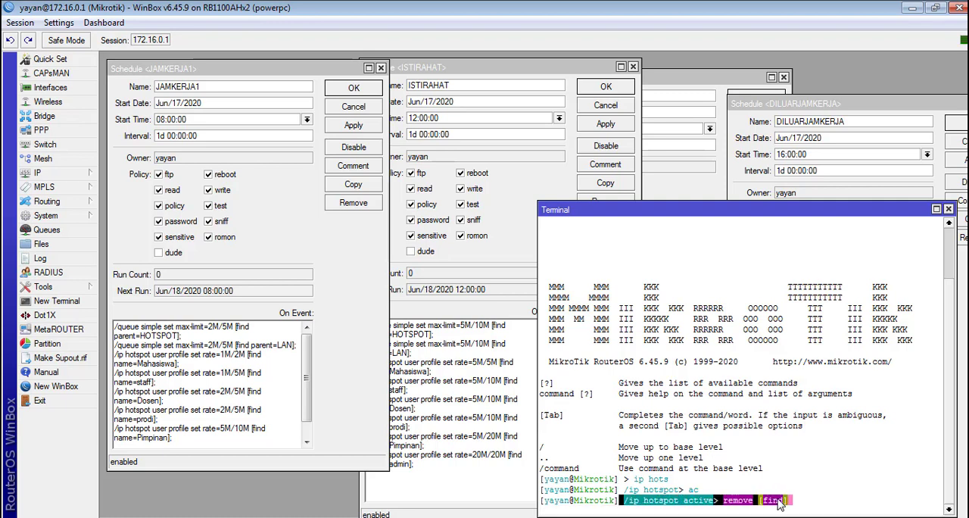
{"action": "right_click", "coordinate": [792, 502]}
{"action": "left_click", "coordinate": [793, 437]}
Step: Append the line /ip hotspot active remove [find]; to the end of the JAMKERJA1 script and copy the command
{"action": "left_click_drag", "start_coordinate": [230, 445], "coordinate": [230, 450]}
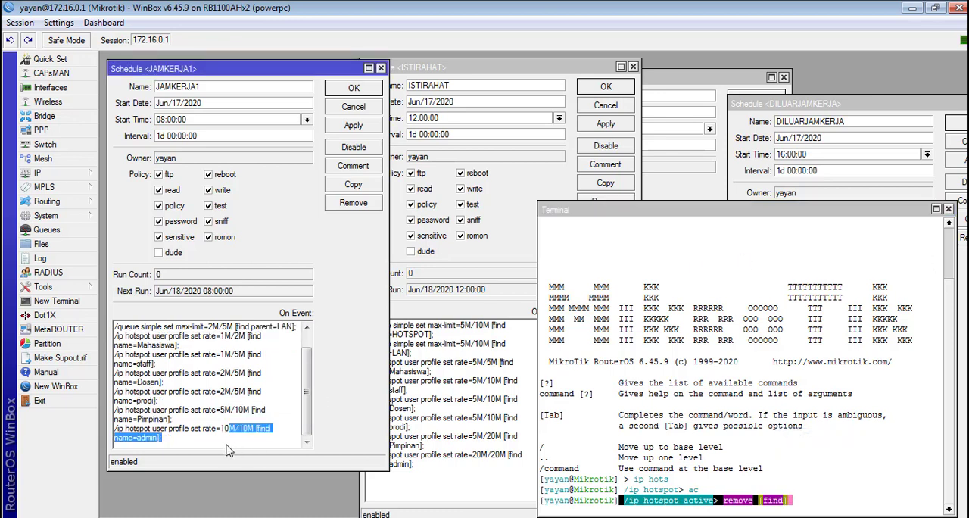
{"action": "left_click", "coordinate": [226, 450]}
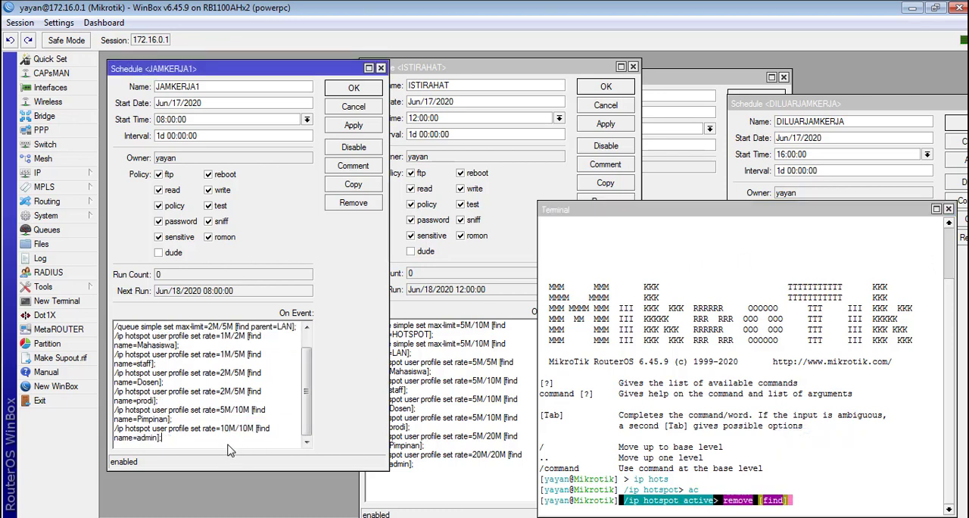
{"action": "key", "text": "Return"}
{"action": "key", "text": "ctrl+v"}
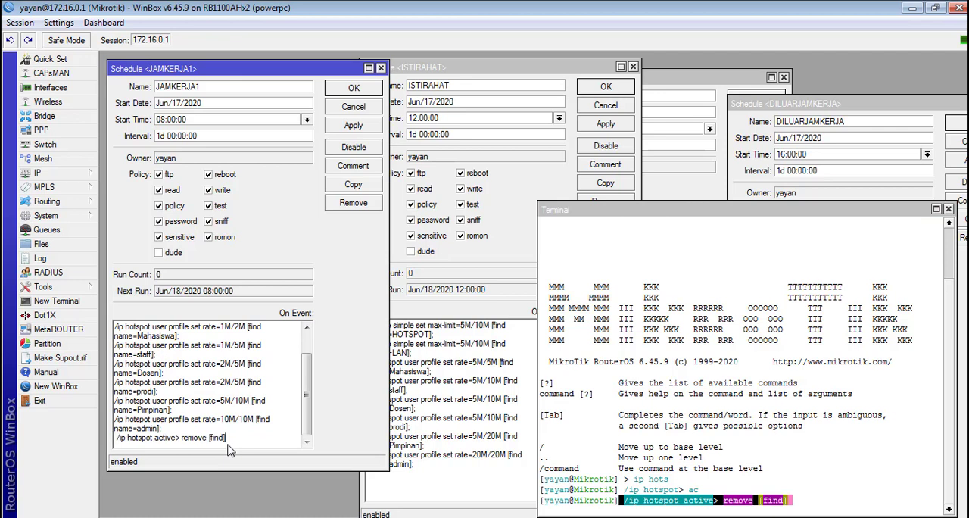
{"action": "left_click", "coordinate": [118, 439]}
{"action": "key", "text": "BackSpace"}
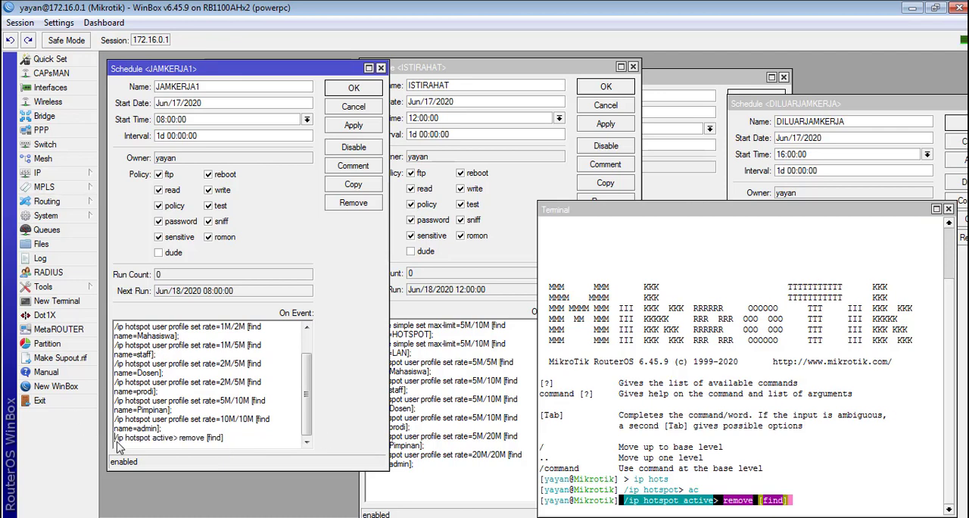
{"action": "left_click", "coordinate": [178, 448]}
{"action": "key", "text": "BackSpace"}
{"action": "left_click_drag", "start_coordinate": [248, 447], "coordinate": [133, 431]}
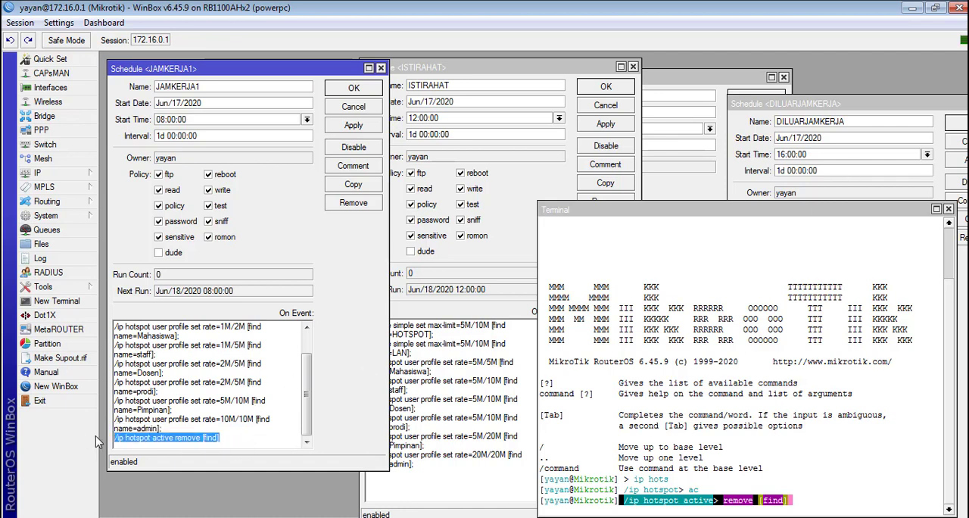
{"action": "left_click", "coordinate": [241, 448]}
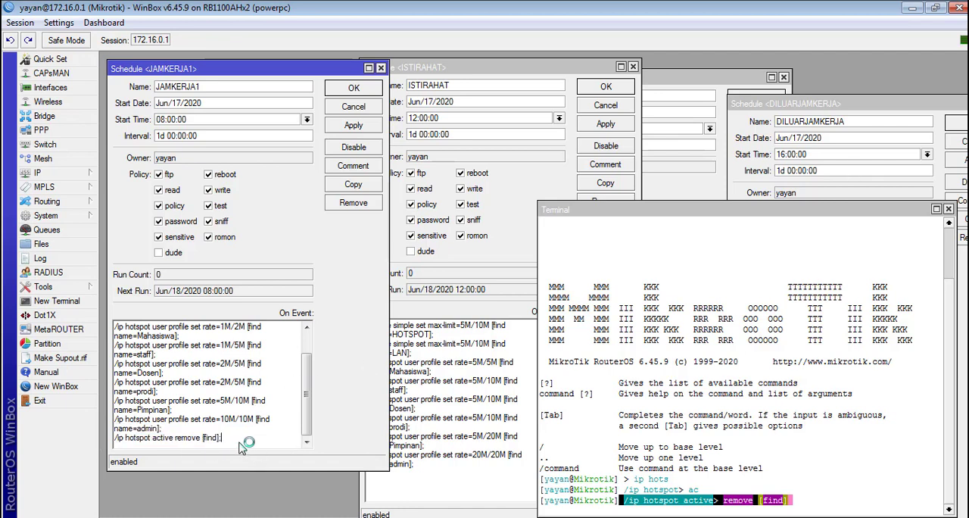
Step: Paste the line /ip hotspot active remove [find] at the end of the ISTIRAHAT, JAMKERJA2 and DILUARJAMKERJA scripts
{"action": "left_click", "coordinate": [442, 485]}
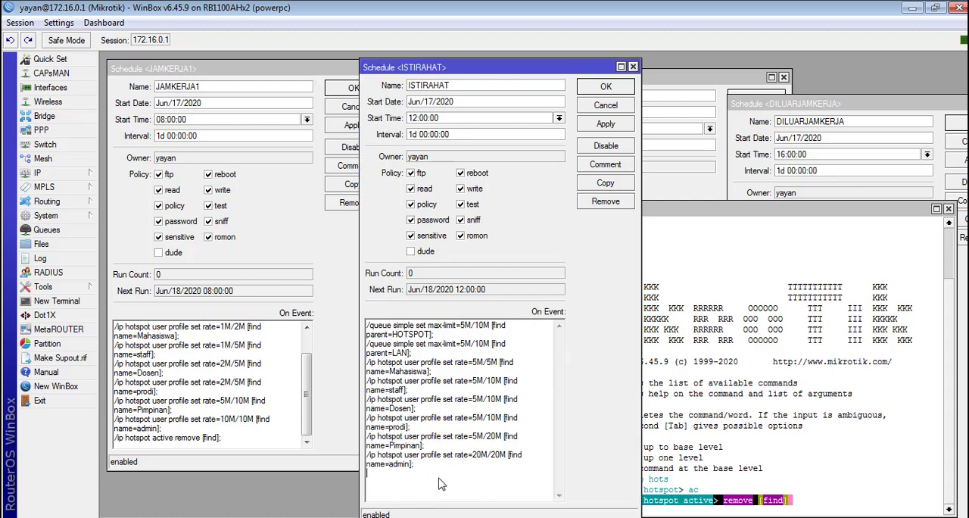
{"action": "key", "text": "ctrl+v"}
{"action": "left_click", "coordinate": [687, 198]}
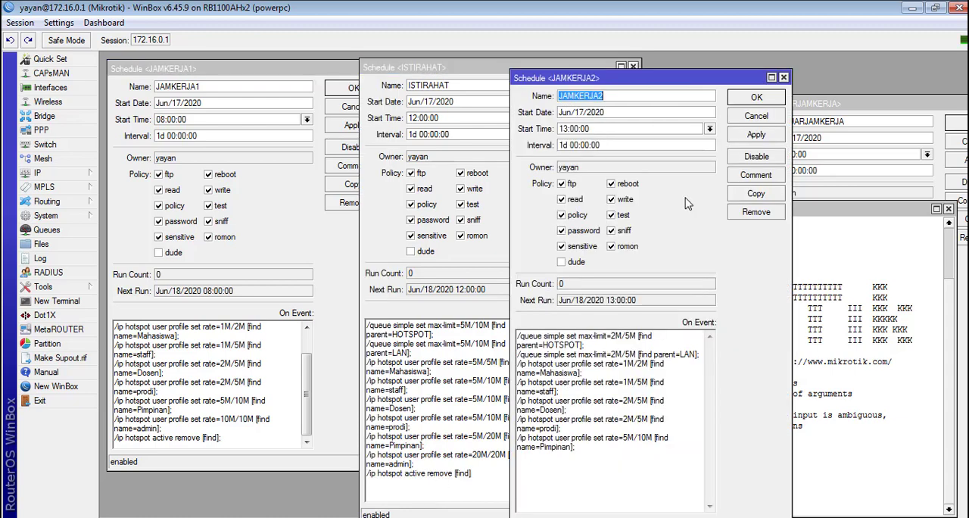
{"action": "left_click", "coordinate": [606, 460]}
{"action": "key", "text": "ctrl+v"}
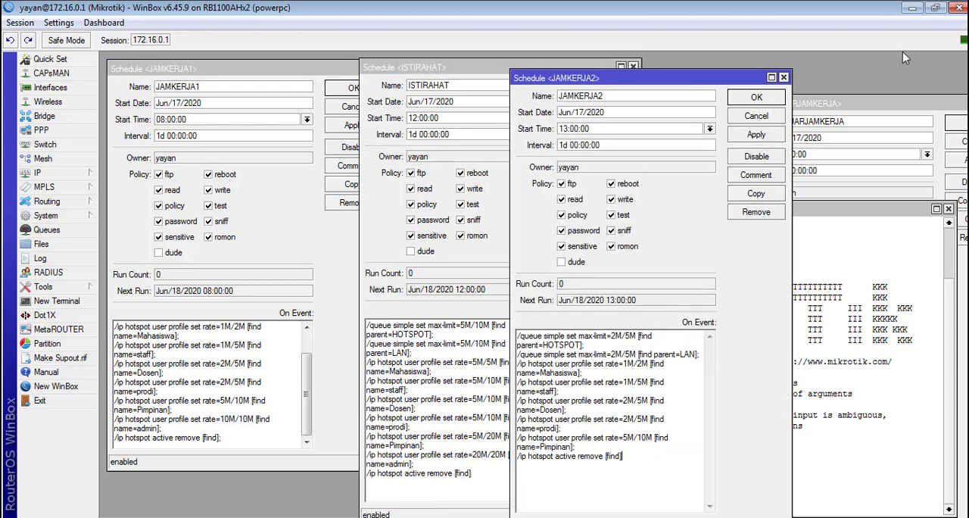
{"action": "left_click", "coordinate": [870, 106]}
{"action": "left_click_drag", "start_coordinate": [871, 106], "coordinate": [857, 81]}
{"action": "left_click", "coordinate": [803, 474]}
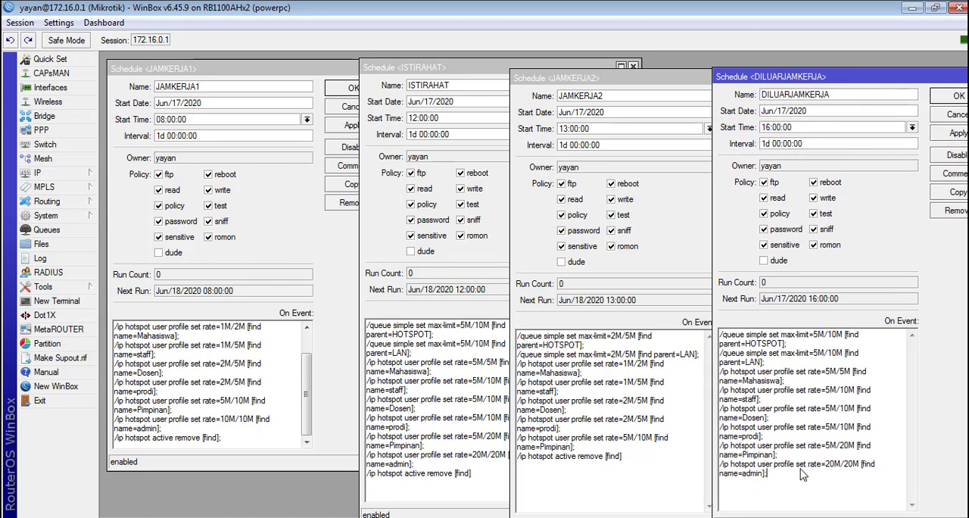
{"action": "key", "text": "ctrl+v"}
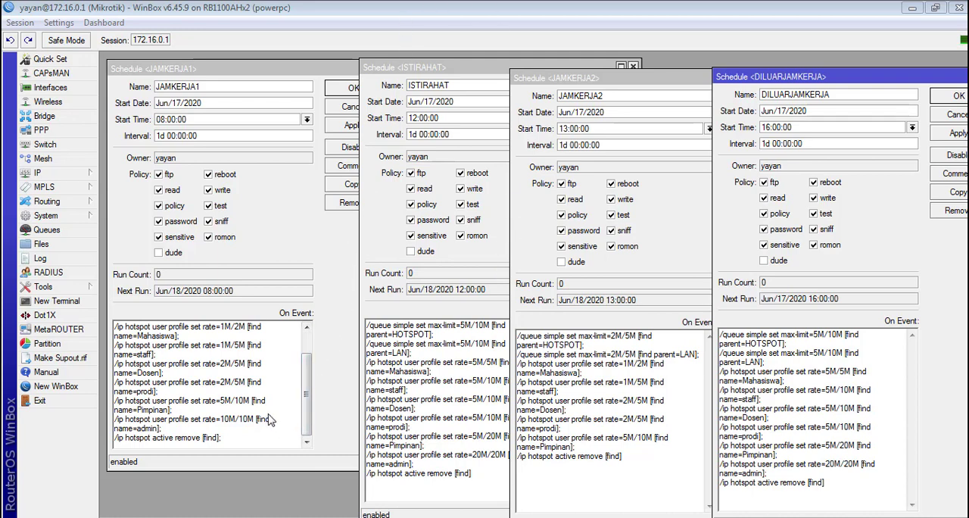
Step: Look through the PPP profiles list and the settings of the BULANAN_10M profile
{"action": "left_click", "coordinate": [44, 130]}
{"action": "left_click", "coordinate": [256, 86]}
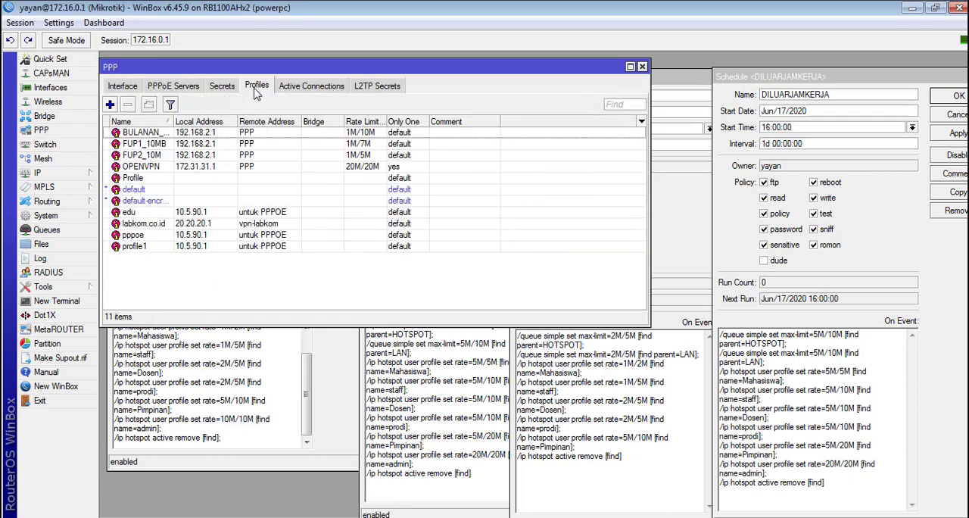
{"action": "left_click_drag", "start_coordinate": [173, 122], "coordinate": [202, 125]}
{"action": "left_click_drag", "start_coordinate": [225, 76], "coordinate": [615, 290]}
{"action": "double_click", "coordinate": [547, 354]}
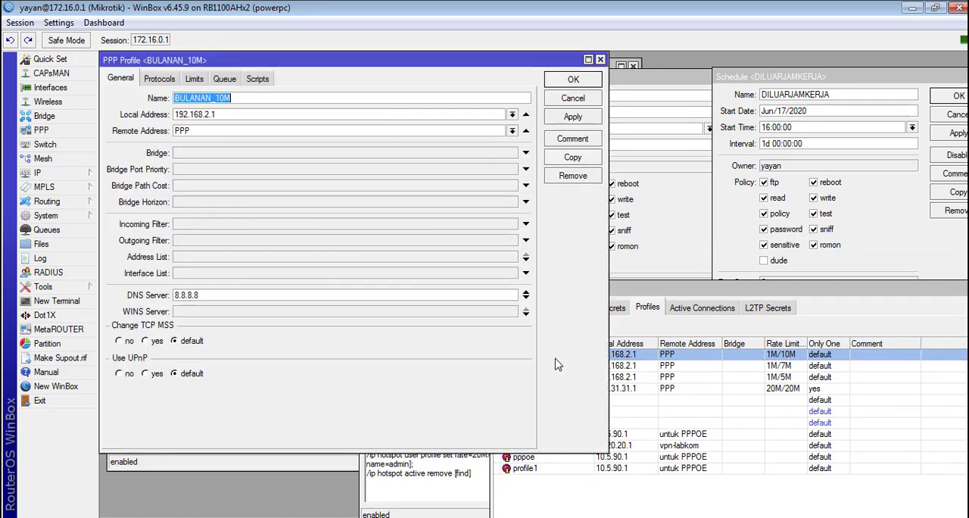
{"action": "key", "text": "Escape"}
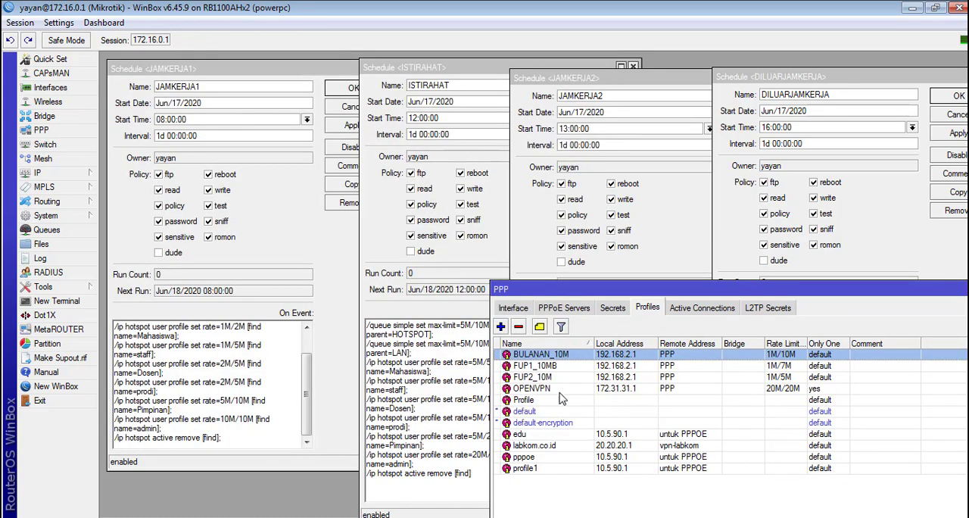
{"action": "left_click_drag", "start_coordinate": [567, 282], "coordinate": [360, 53]}
Step: Open a new terminal beside the PPP profiles list and go to the /ppp profile level
{"action": "left_click", "coordinate": [64, 305]}
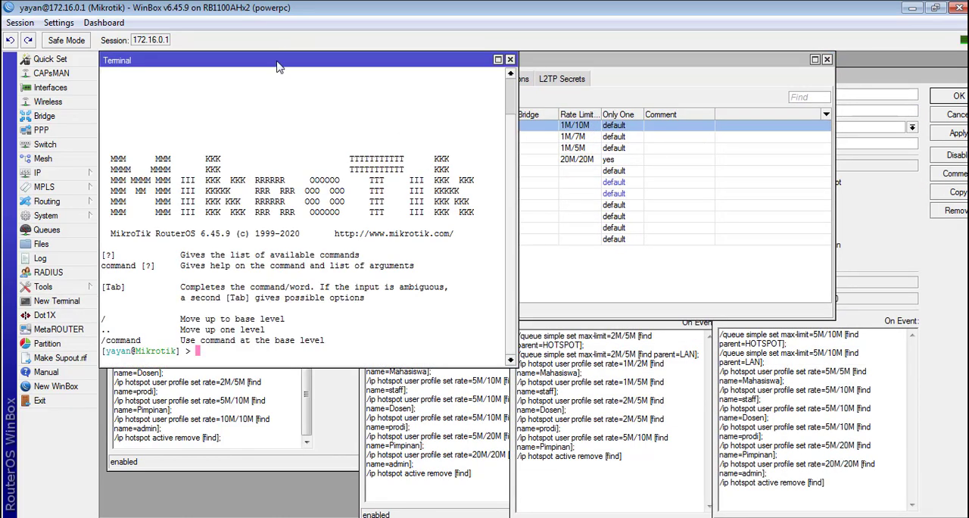
{"action": "left_click_drag", "start_coordinate": [449, 59], "coordinate": [693, 207]}
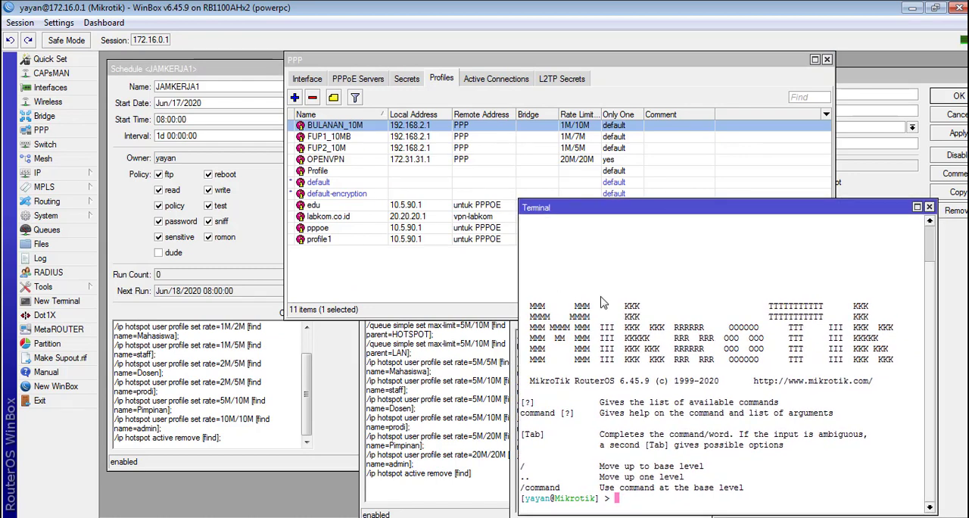
{"action": "type", "text": "ppp"}
{"action": "key", "text": "Return"}
{"action": "type", "text": "pr"}
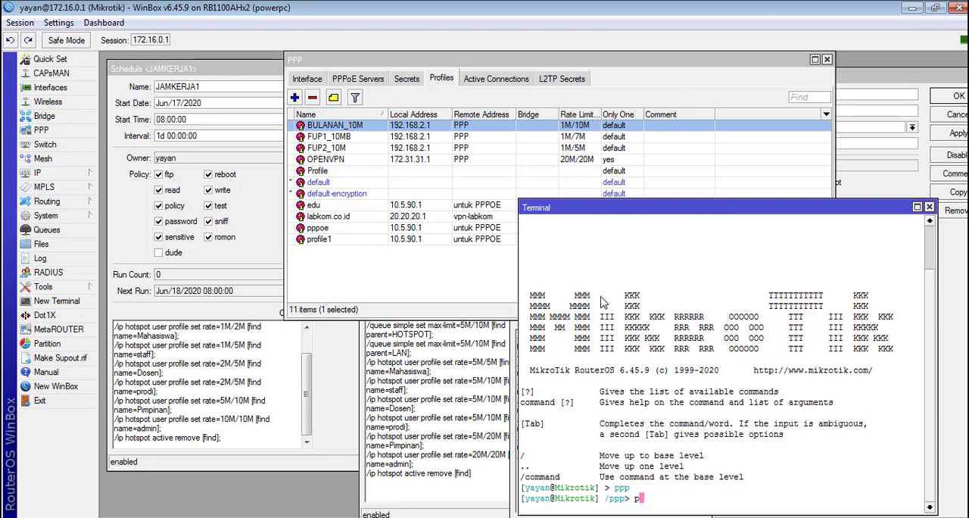
{"action": "key", "text": "Return"}
{"action": "type", "text": "\\"}
{"action": "key", "text": "BackSpace"}
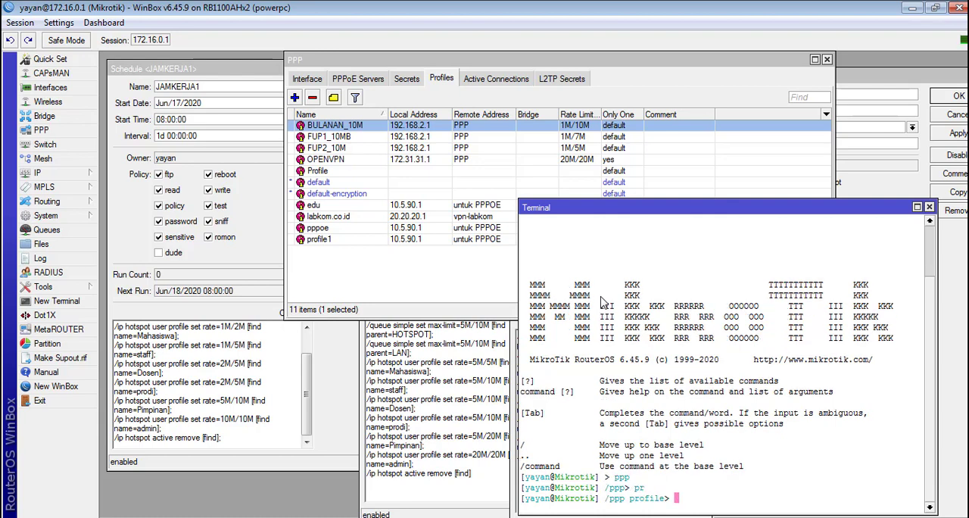
Step: Run set rate=2M/5M [find name=BULANAN_10M] at the PPP profile prompt
{"action": "type", "text": "set rate="}
{"action": "type", "text": "2M/5M ["}
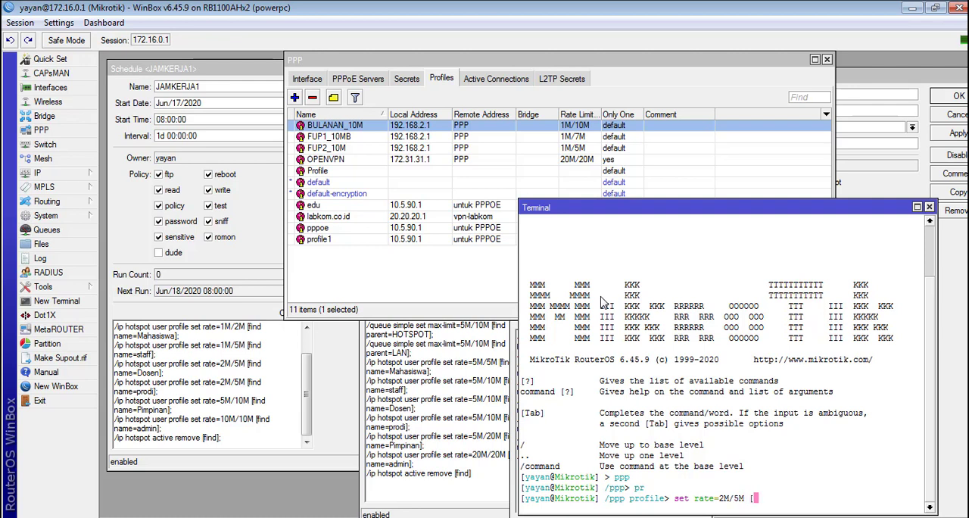
{"action": "type", "text": "find name=BULANANA"}
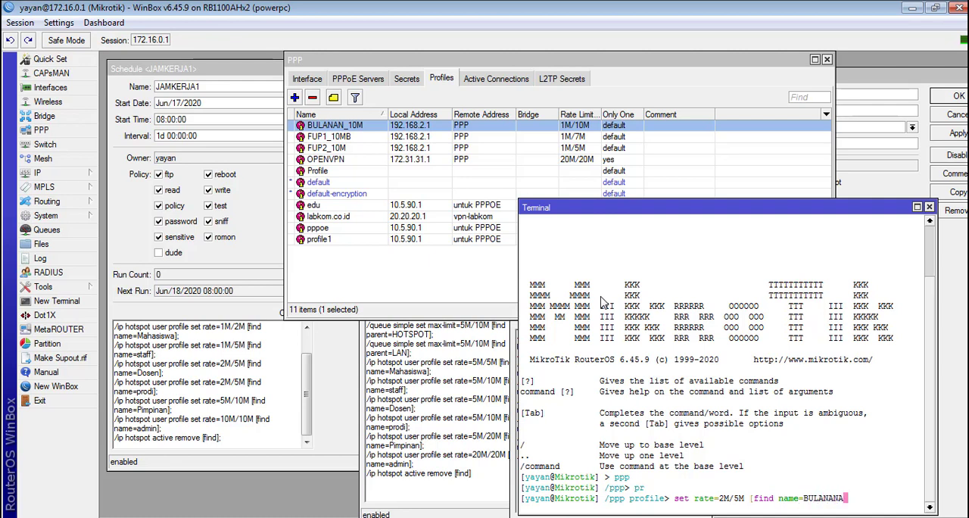
{"action": "key", "text": "BackSpace"}
{"action": "key", "text": "BackSpace"}
{"action": "key", "text": "BackSpace"}
{"action": "key", "text": "BackSpace"}
{"action": "key", "text": "BackSpace"}
{"action": "type", "text": "LANAN_10M]"}
{"action": "key", "text": "Return"}
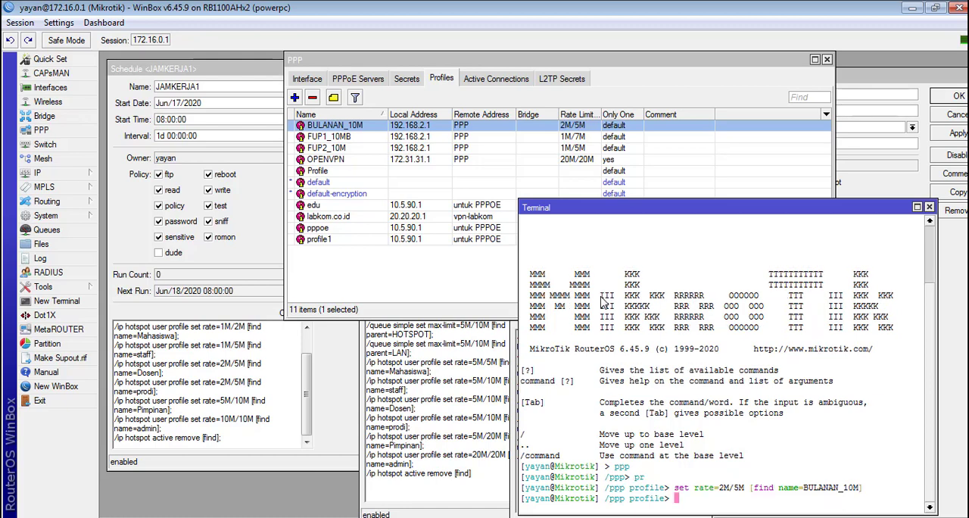
Step: Copy the executed command to the end of the JAMKERJA1 script as /ppp profile set rate=2M/5M [find name=BULANAN_10M]
{"action": "mouse_move", "coordinate": [860, 489]}
{"action": "left_mouse_down"}
{"action": "mouse_move", "coordinate": [617, 496]}
{"action": "mouse_move", "coordinate": [607, 487]}
{"action": "mouse_move", "coordinate": [879, 481]}
{"action": "mouse_move", "coordinate": [845, 492]}
{"action": "left_mouse_up"}
{"action": "right_click", "coordinate": [845, 490]}
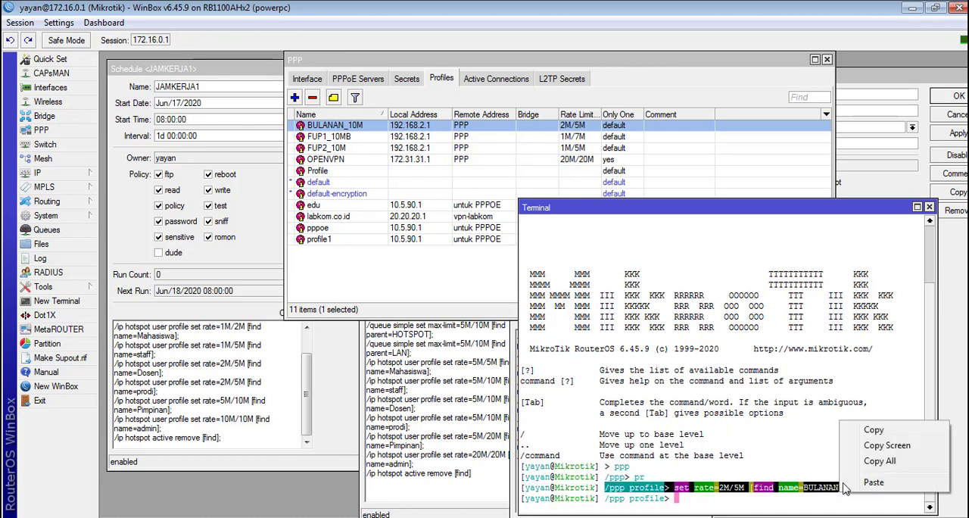
{"action": "left_click", "coordinate": [872, 432]}
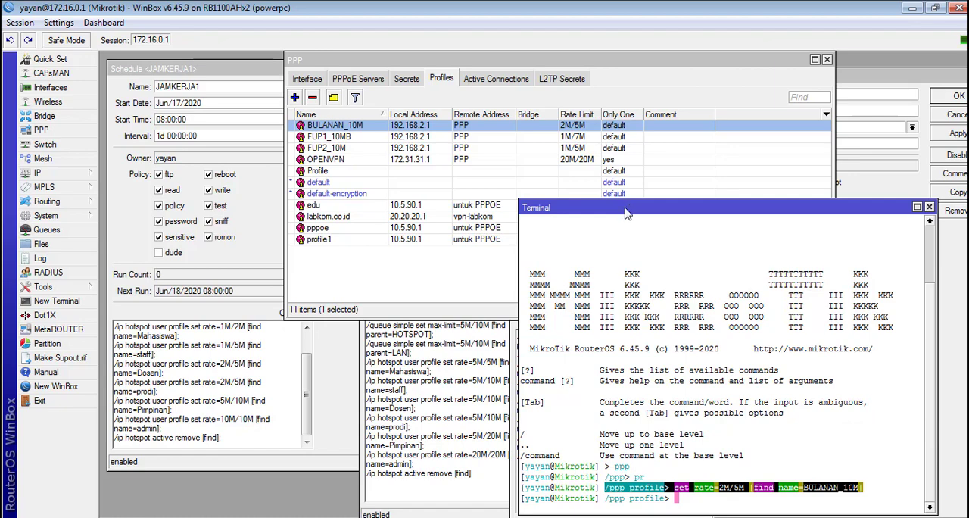
{"action": "left_click_drag", "start_coordinate": [625, 214], "coordinate": [672, 67]}
{"action": "left_click", "coordinate": [239, 447]}
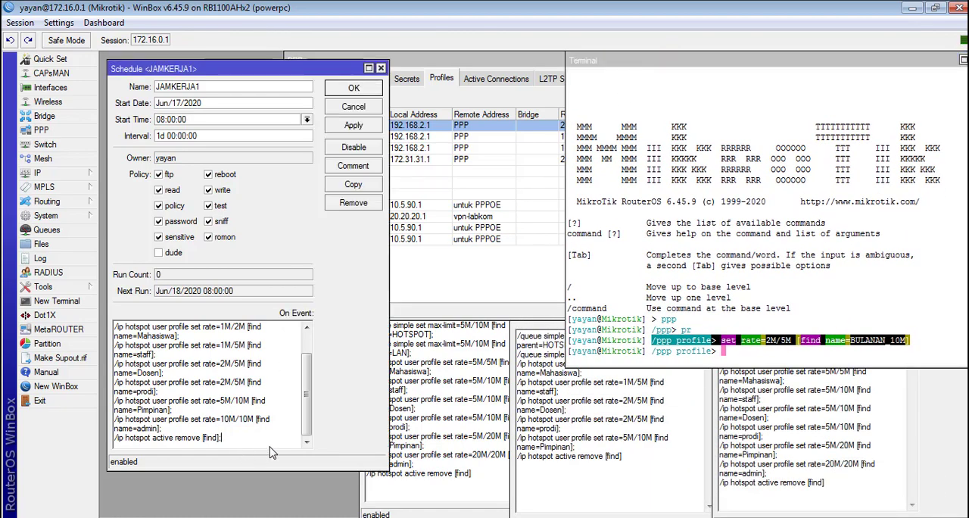
{"action": "key", "text": "ctrl+v"}
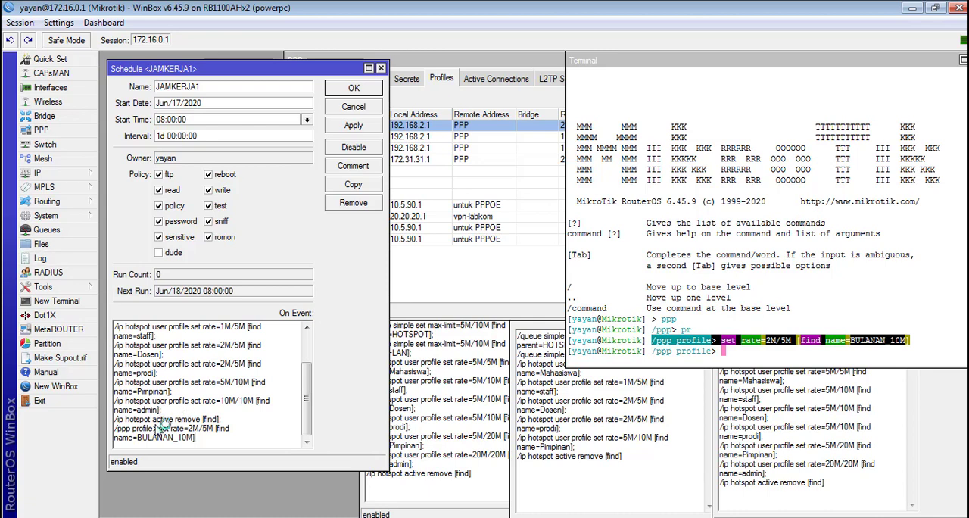
{"action": "left_click", "coordinate": [156, 429]}
{"action": "key", "text": "BackSpace"}
{"action": "left_click_drag", "start_coordinate": [207, 443], "coordinate": [102, 431]}
Step: Add the BULANAN_10M PPP profile line to the end of the ISTIRAHAT script with the rate set to 4M/10M
{"action": "left_click", "coordinate": [482, 475]}
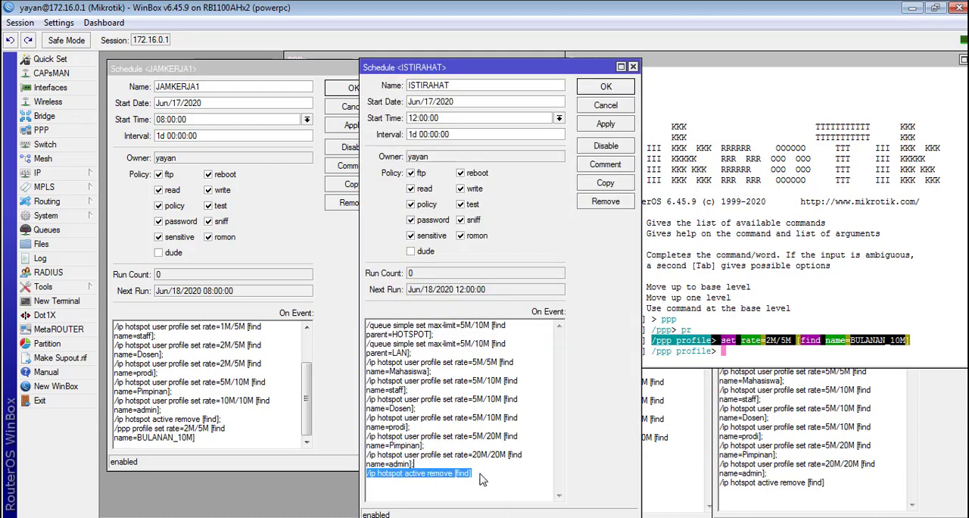
{"action": "left_click", "coordinate": [489, 482]}
{"action": "key", "text": "ctrl+v"}
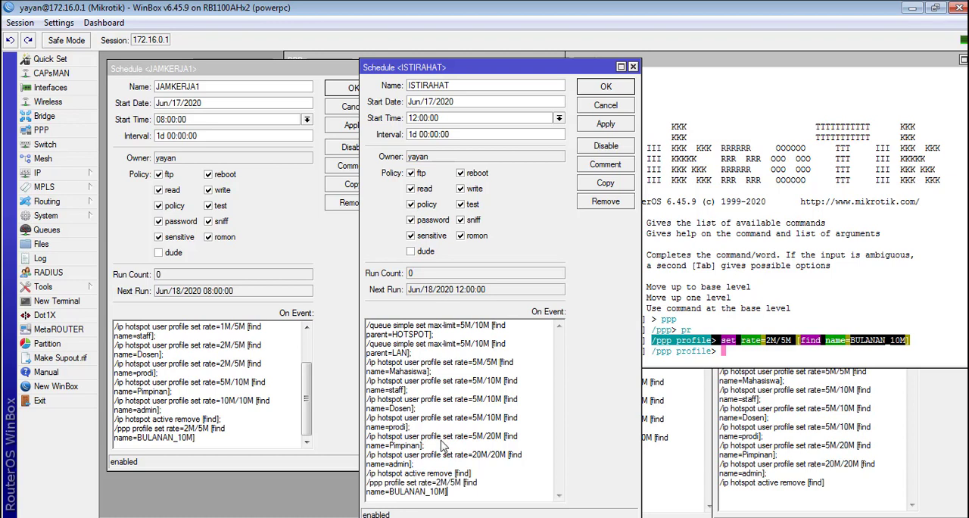
{"action": "left_click", "coordinate": [441, 483]}
{"action": "key", "text": "BackSpace"}
{"action": "type", "text": "4"}
{"action": "key", "text": "BackSpace"}
{"action": "type", "text": "10"}
Step: Add the BULANAN_10M PPP profile line to the end of the JAMKERJA2 script with a rate of 2M/5M
{"action": "left_click", "coordinate": [702, 439]}
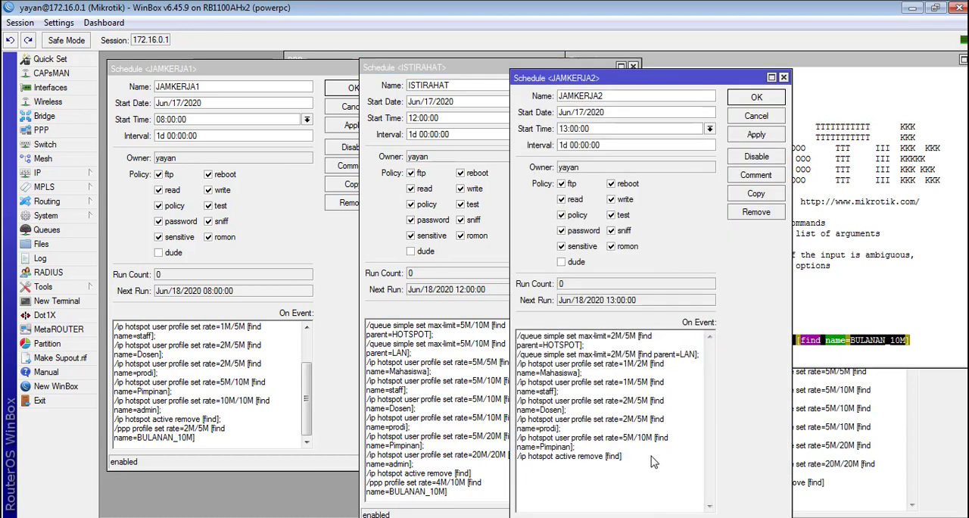
{"action": "key", "text": "ctrl+v"}
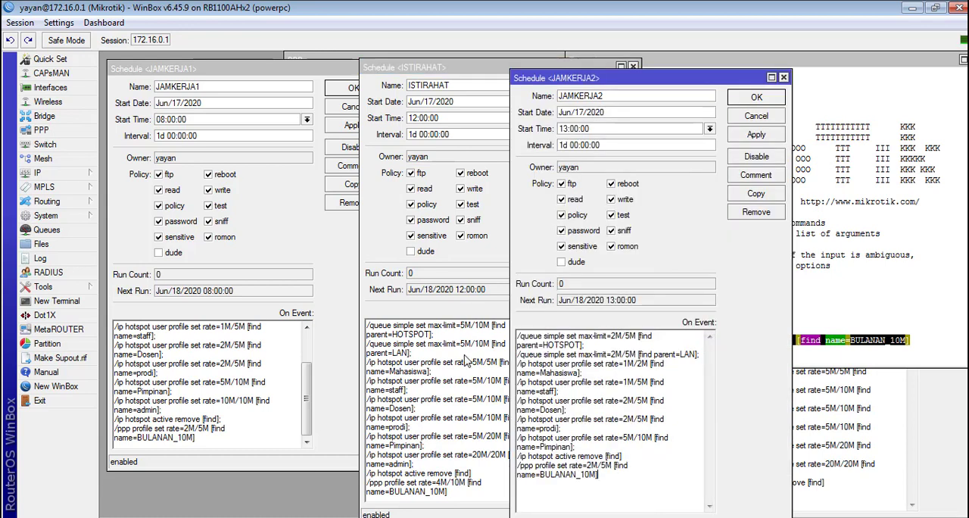
{"action": "left_click", "coordinate": [593, 465]}
{"action": "key", "text": "BackSpace"}
{"action": "type", "text": "2"}
Step: Add the BULANAN_10M PPP profile line to the end of the DILUARJAMKERJA script with the rate set to 4M/10M
{"action": "left_click", "coordinate": [821, 475]}
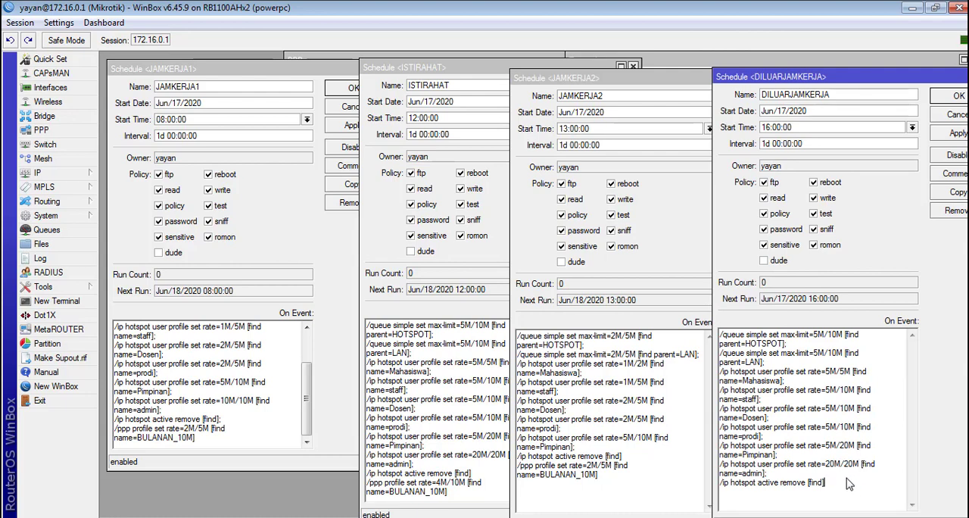
{"action": "type", "text": ";"}
{"action": "key", "text": "Return"}
{"action": "key", "text": "ctrl+v"}
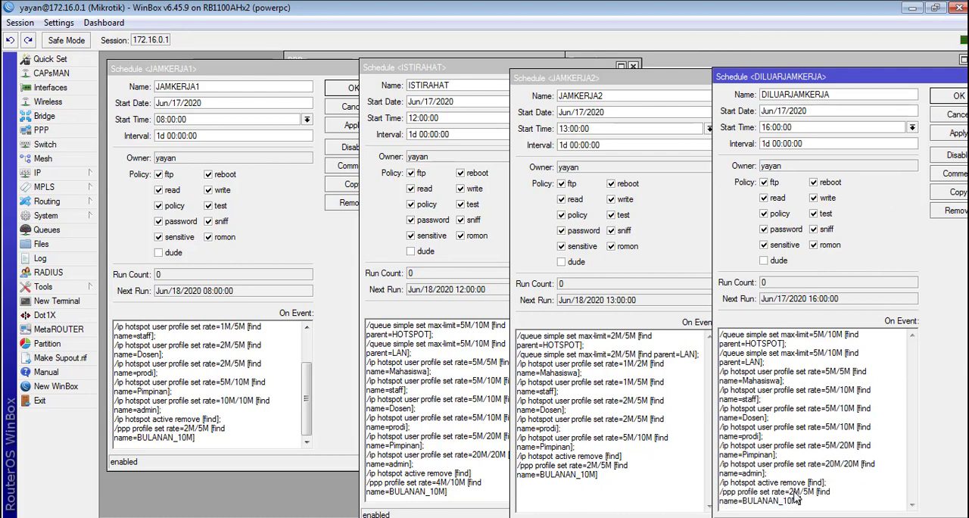
{"action": "key", "text": "BackSpace"}
{"action": "type", "text": "4"}
{"action": "key", "text": "Right"}
{"action": "key", "text": "Right"}
{"action": "key", "text": "Right"}
{"action": "key", "text": "BackSpace"}
{"action": "type", "text": "10"}
Step: End the BULANAN_10M lines in the JAMKERJA2, ISTIRAHAT and JAMKERJA1 scripts with a semicolon and start a new line in JAMKERJA1
{"action": "left_click", "coordinate": [617, 478]}
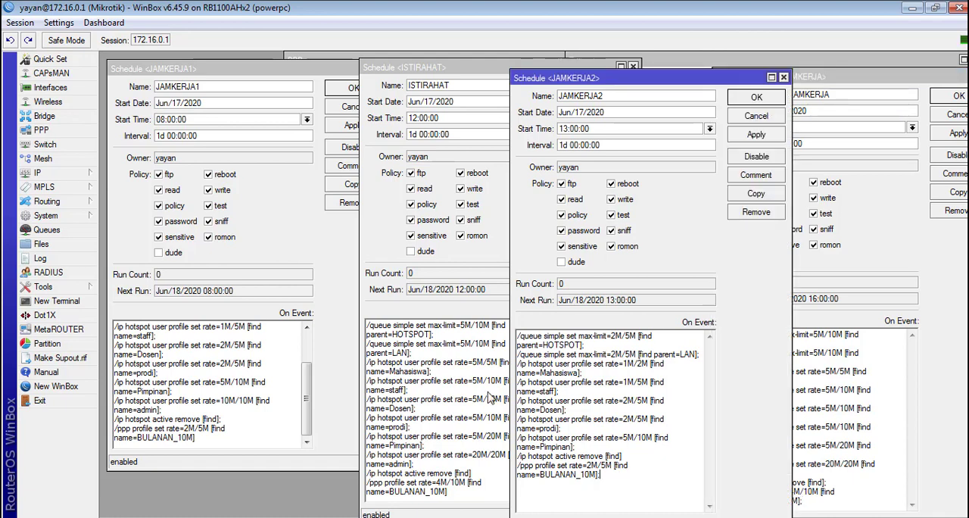
{"action": "left_click", "coordinate": [460, 499]}
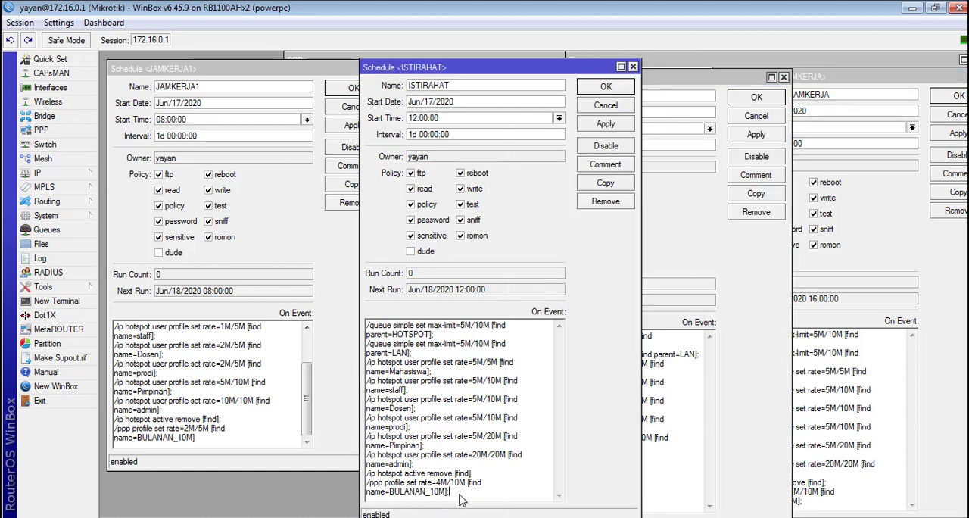
{"action": "left_click", "coordinate": [205, 448]}
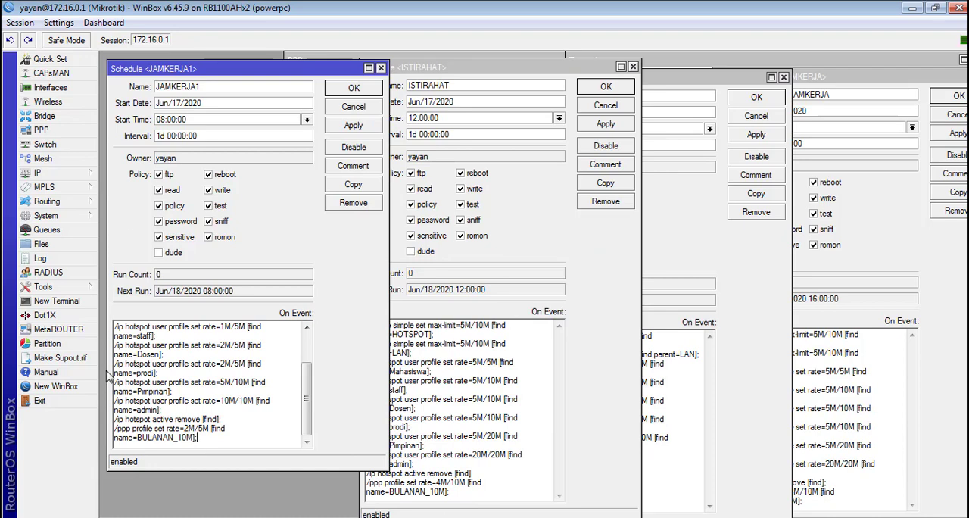
{"action": "key", "text": "Return"}
Step: Go up one level from the PPP profile prompt in the terminal and enter the /ppp active level
{"action": "left_click", "coordinate": [820, 61]}
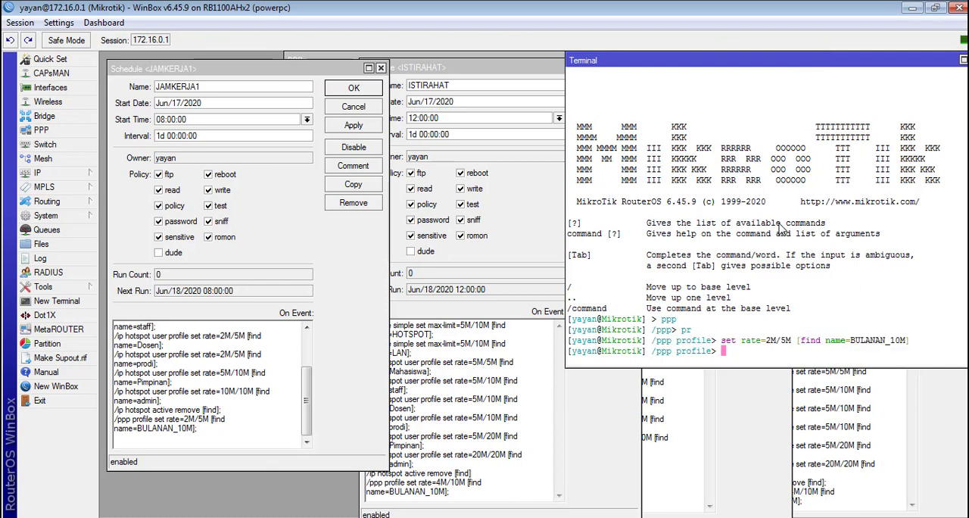
{"action": "type", "text": ".."}
{"action": "key", "text": "Return"}
{"action": "type", "text": "ac"}
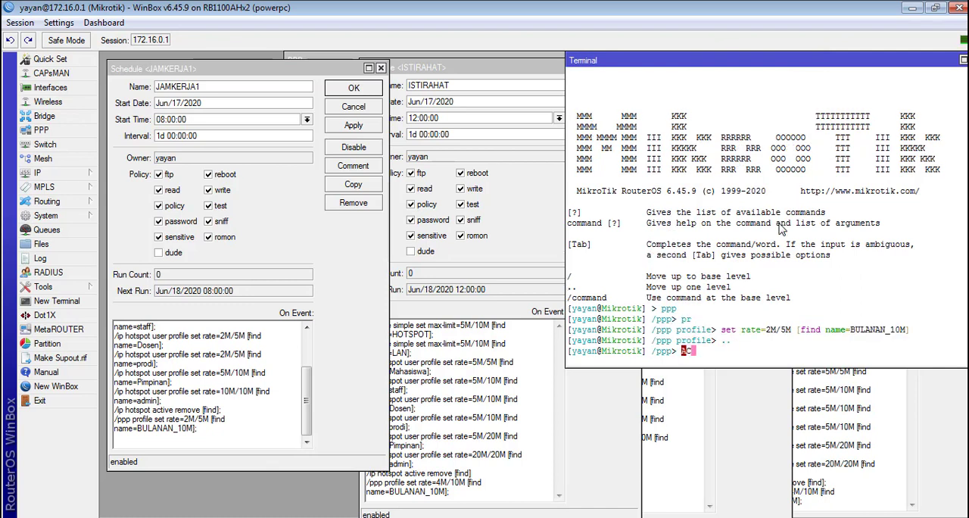
{"action": "key", "text": "Return"}
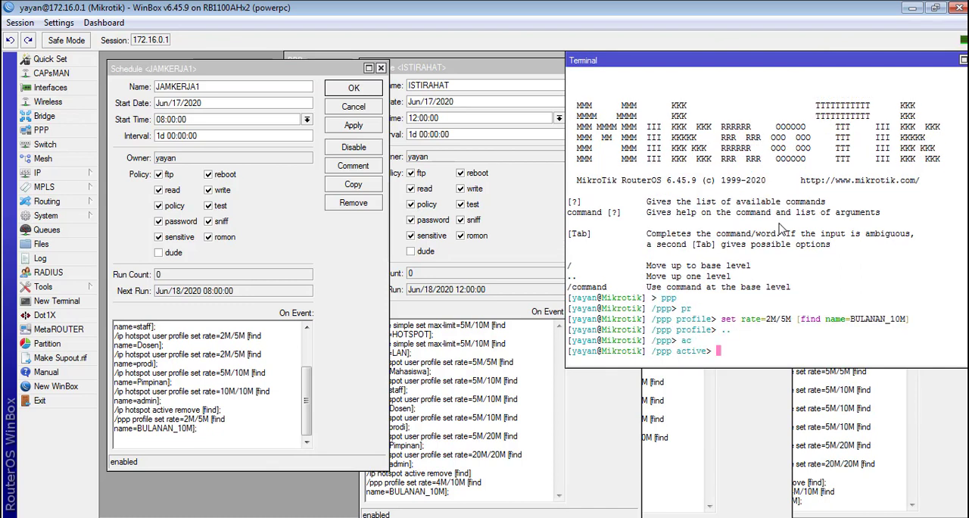
Step: Write remove [find] at the /ppp active prompt without running it, and copy it together with its /ppp active path
{"action": "type", "text": "remove [find]"}
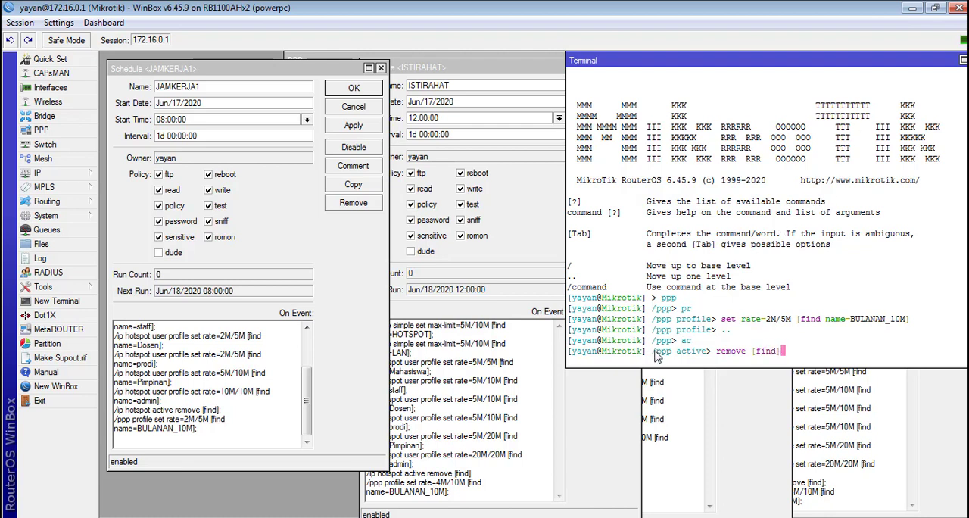
{"action": "left_click_drag", "start_coordinate": [653, 354], "coordinate": [784, 354]}
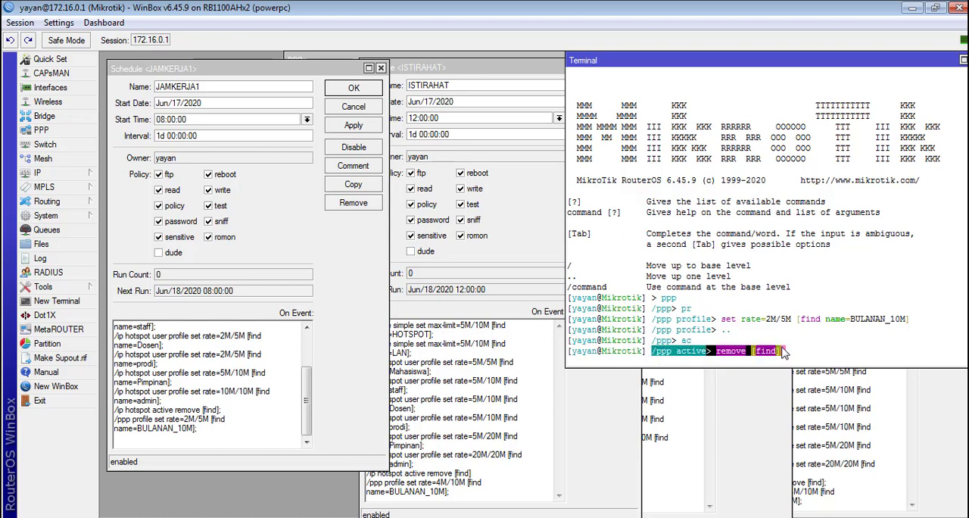
{"action": "right_click", "coordinate": [785, 354]}
{"action": "left_click", "coordinate": [798, 360]}
Step: Paste the copied command at the end of the JAMKERJA1 script and correct it to /ppp active remove [find];
{"action": "left_click", "coordinate": [233, 444]}
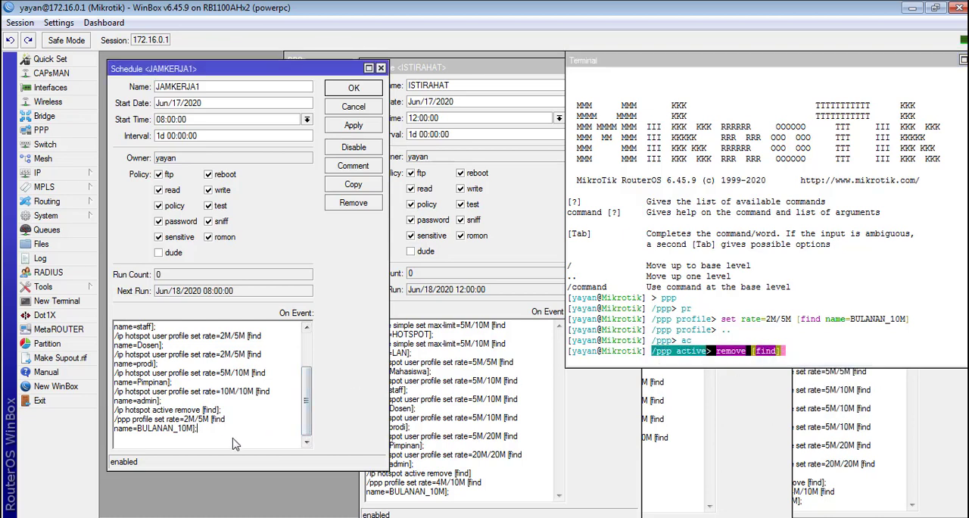
{"action": "key", "text": "Return"}
{"action": "key", "text": "ctrl+v"}
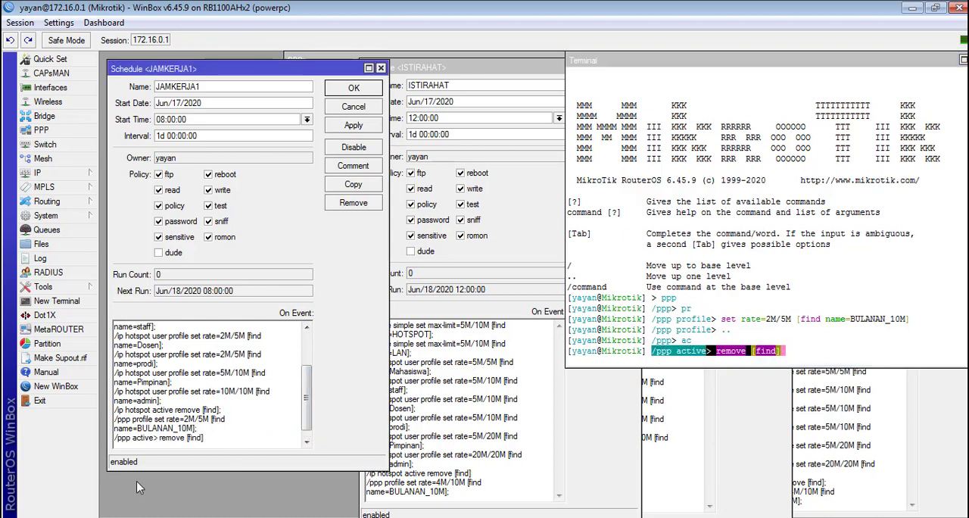
{"action": "double_click", "coordinate": [153, 442]}
{"action": "left_click", "coordinate": [155, 442]}
{"action": "key", "text": "BackSpace"}
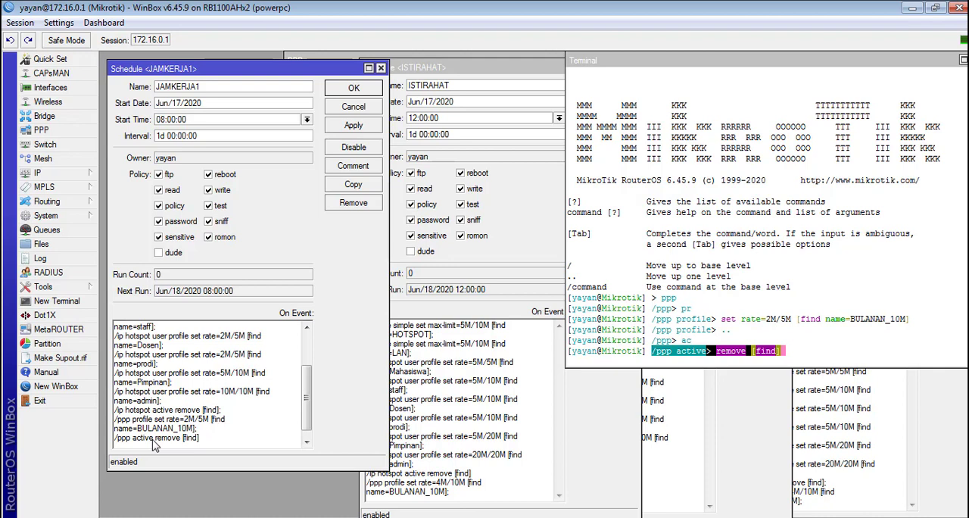
{"action": "left_click", "coordinate": [218, 437]}
Step: Copy the /ppp active remove [find]; line from the JAMKERJA1 script to the end of the ISTIRAHAT script
{"action": "left_click_drag", "start_coordinate": [209, 439], "coordinate": [121, 431]}
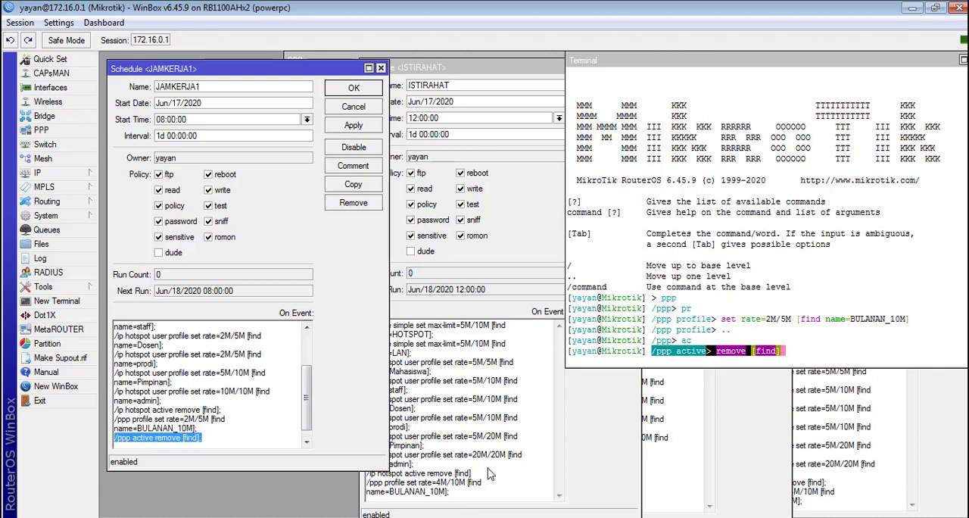
{"action": "left_click", "coordinate": [468, 492]}
{"action": "key", "text": "Return"}
{"action": "key", "text": "ctrl+v"}
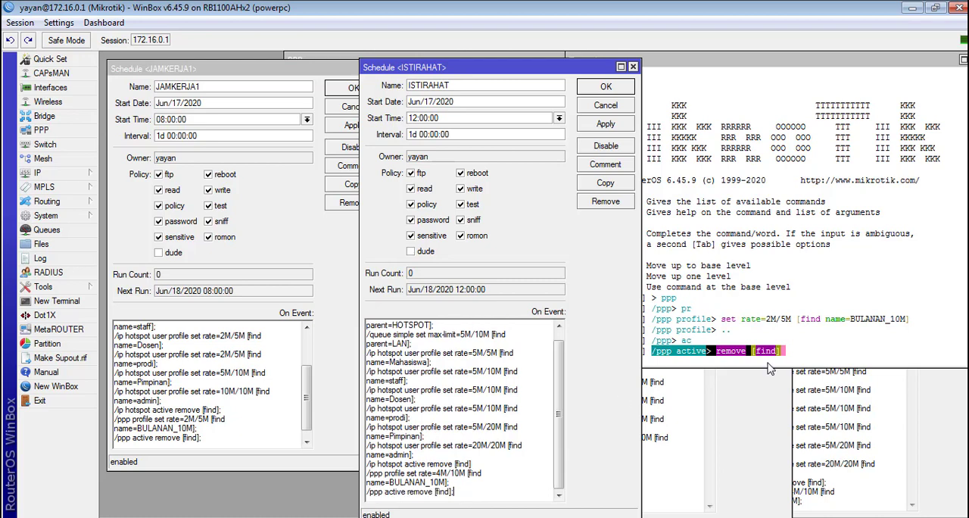
Step: Add the copied /ppp active remove [find]; line to the end of the JAMKERJA2 and DILUARJAMKERJA scripts
{"action": "left_click", "coordinate": [705, 438]}
{"action": "left_click", "coordinate": [638, 485]}
{"action": "key", "text": "Return"}
{"action": "key", "text": "ctrl+v"}
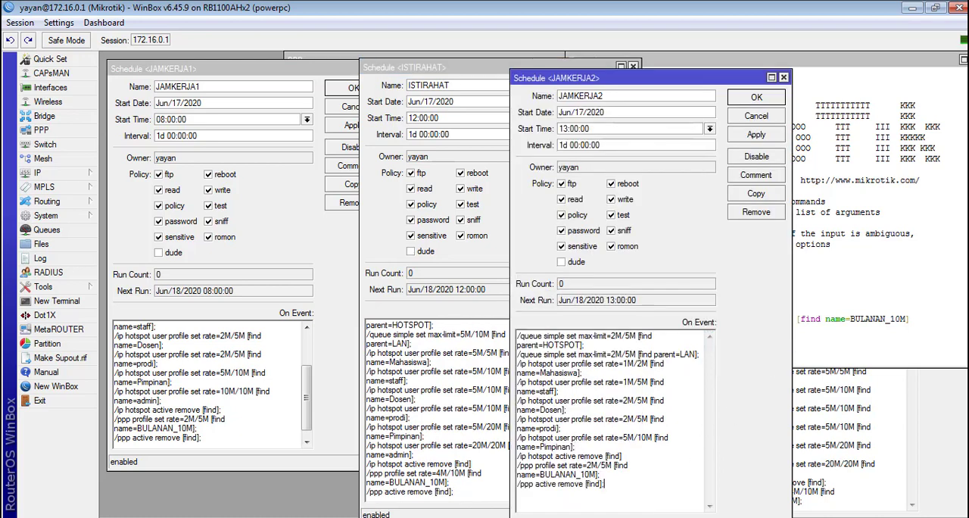
{"action": "left_click", "coordinate": [847, 494]}
{"action": "left_click", "coordinate": [842, 508]}
{"action": "key", "text": "Return"}
{"action": "key", "text": "ctrl+v"}
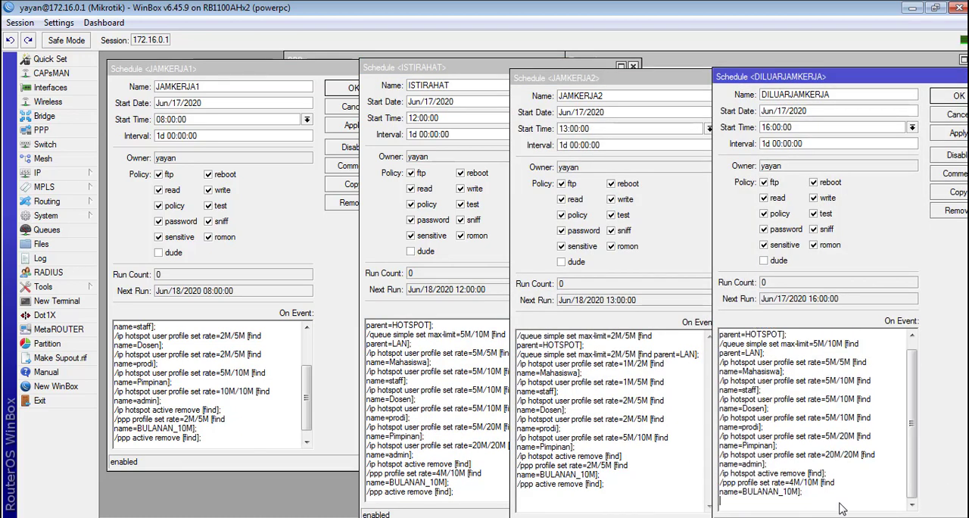
Step: Apply the script changes in the open schedules, from DILUARJAMKERJA back to JAMKERJA1
{"action": "left_click", "coordinate": [950, 135]}
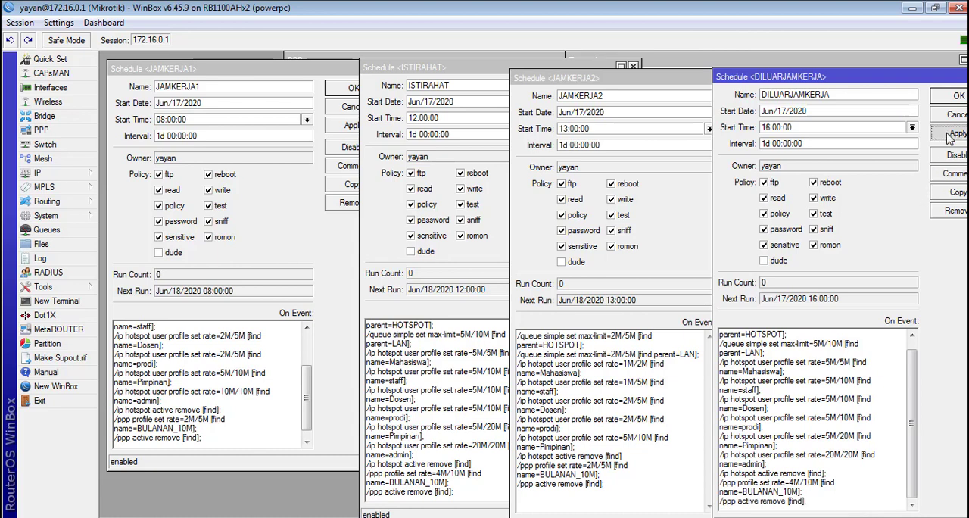
{"action": "left_click", "coordinate": [616, 354]}
{"action": "left_click", "coordinate": [756, 134]}
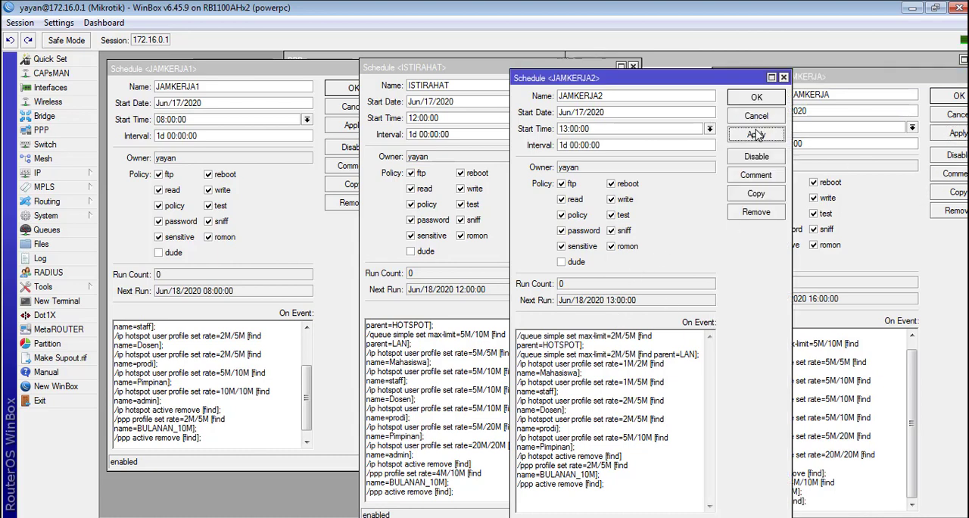
{"action": "left_click", "coordinate": [444, 369]}
{"action": "left_click", "coordinate": [257, 396]}
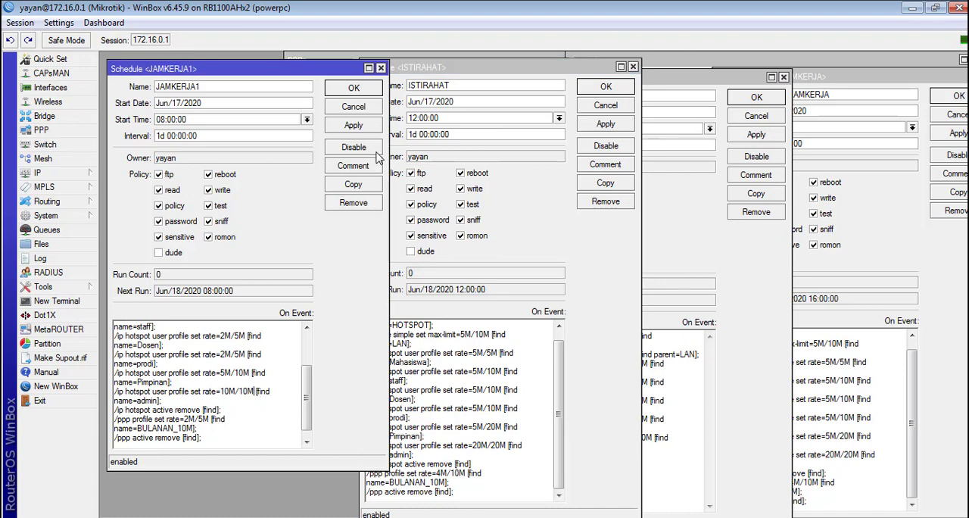
{"action": "left_click", "coordinate": [370, 127]}
Step: Enlarge the JAMKERJA1 schedule window to show more of its script, and review the scripts of the other three schedules
{"action": "left_click_drag", "start_coordinate": [284, 72], "coordinate": [279, 64]}
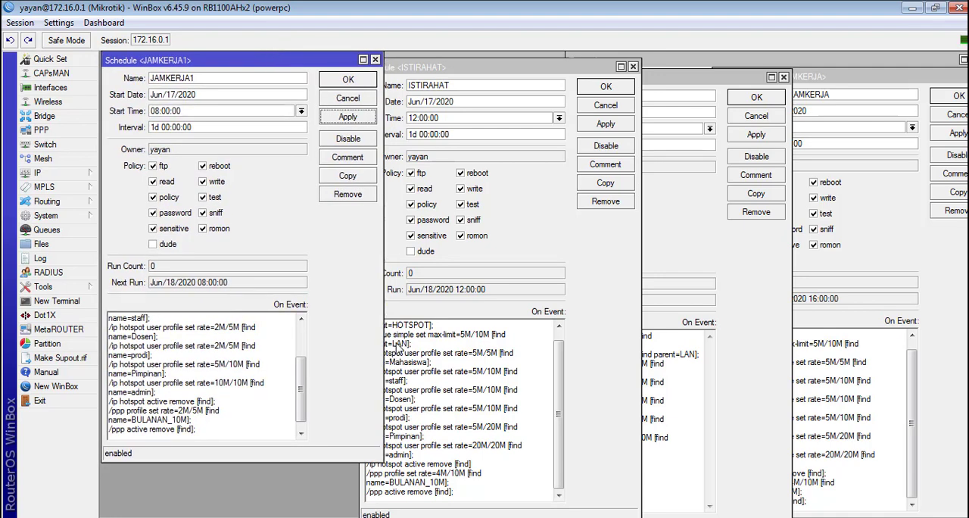
{"action": "left_click_drag", "start_coordinate": [358, 458], "coordinate": [354, 509]}
{"action": "left_click", "coordinate": [349, 493]}
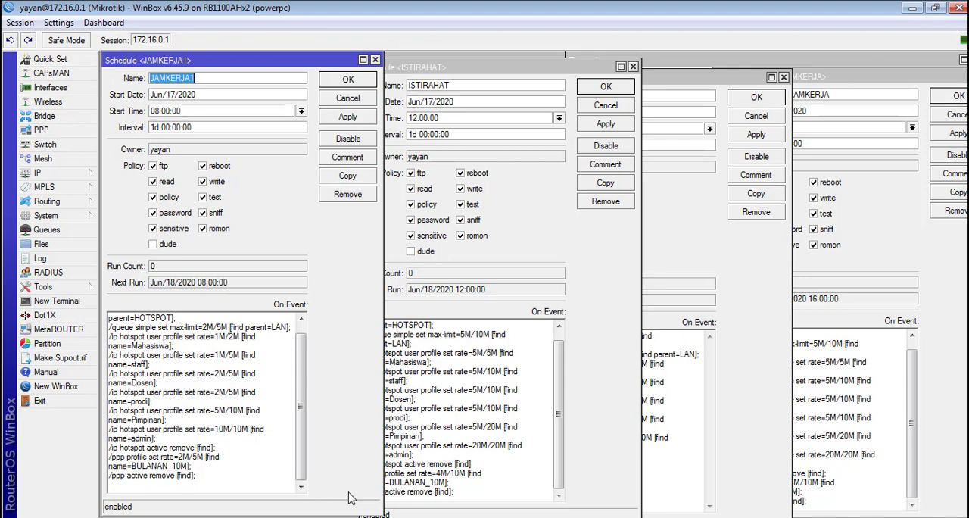
{"action": "left_click", "coordinate": [544, 456]}
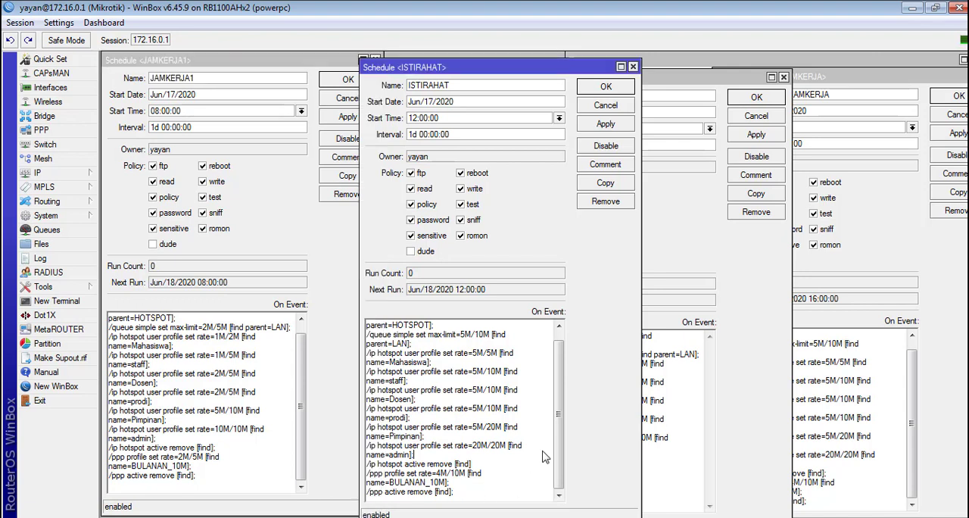
{"action": "left_click", "coordinate": [863, 388]}
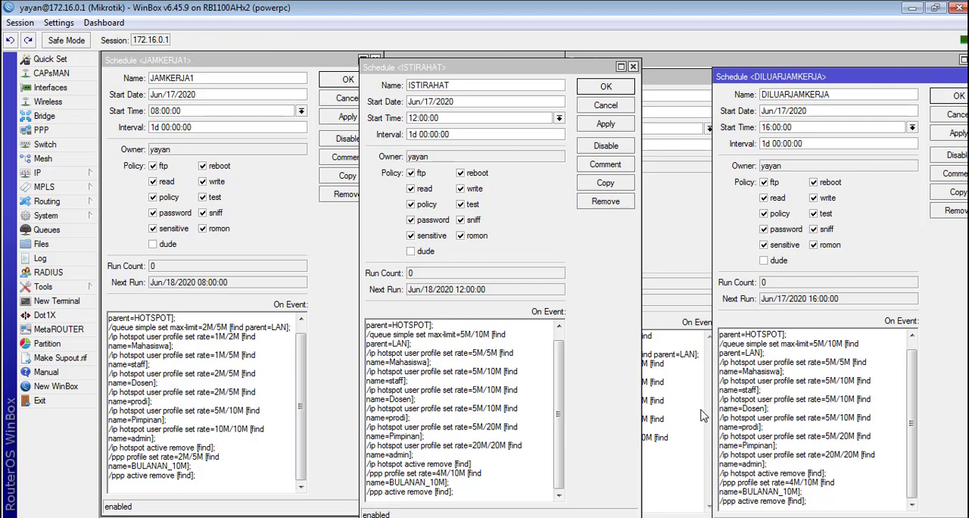
{"action": "left_click", "coordinate": [693, 416]}
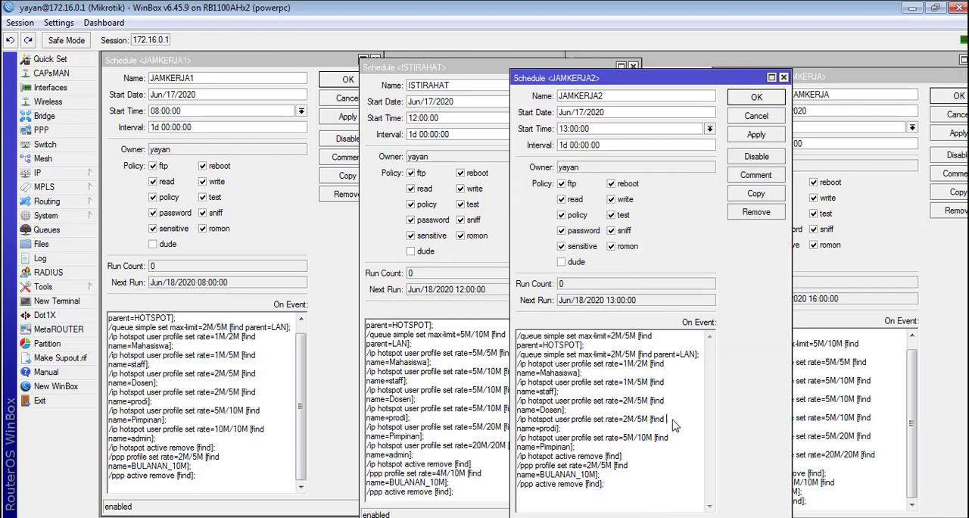